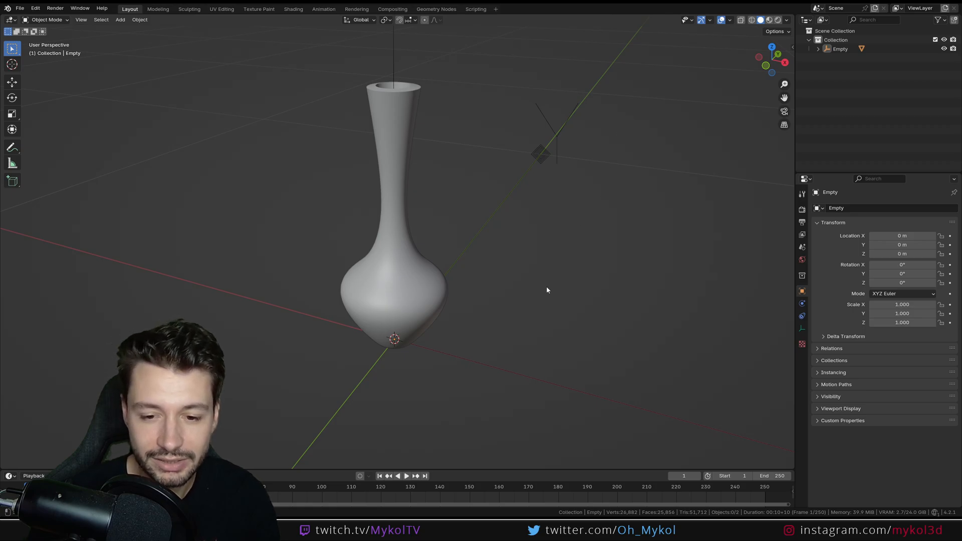
Select the vase, preview it in Material Preview shading, and return the viewport to Solid shading
{"action": "scroll", "coordinate": [532, 245], "scroll_direction": "down", "scroll_amount": 5}
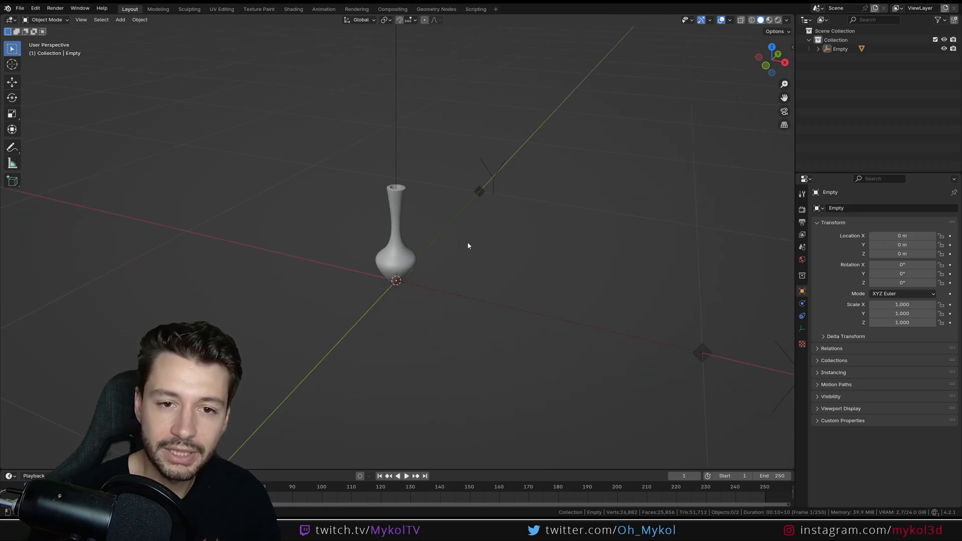
{"action": "left_click", "coordinate": [396, 226]}
{"action": "left_click", "coordinate": [769, 20]}
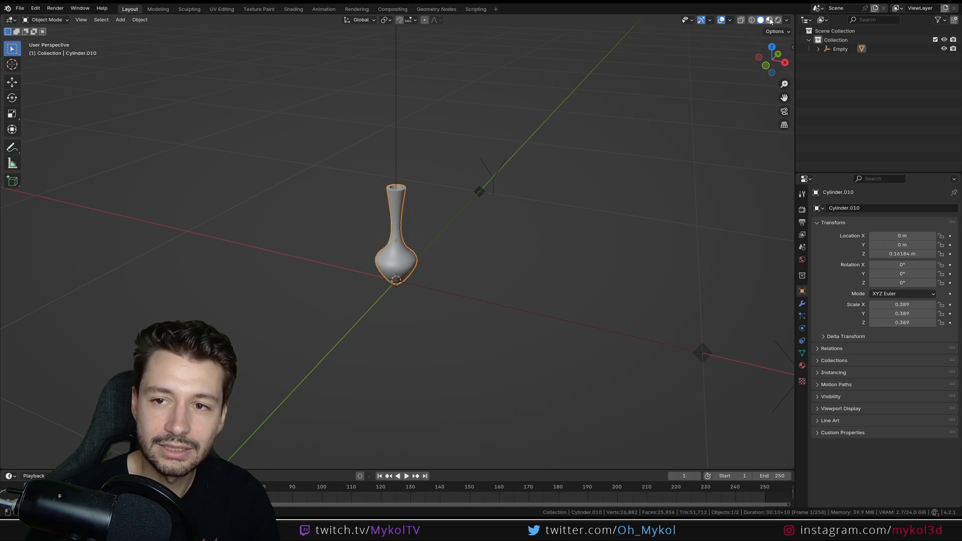
{"action": "middle_click_drag", "start_coordinate": [430, 219], "coordinate": [402, 213]}
{"action": "scroll", "coordinate": [403, 258], "scroll_direction": "up", "scroll_amount": 4}
{"action": "scroll", "coordinate": [417, 241], "scroll_direction": "down", "scroll_amount": 3}
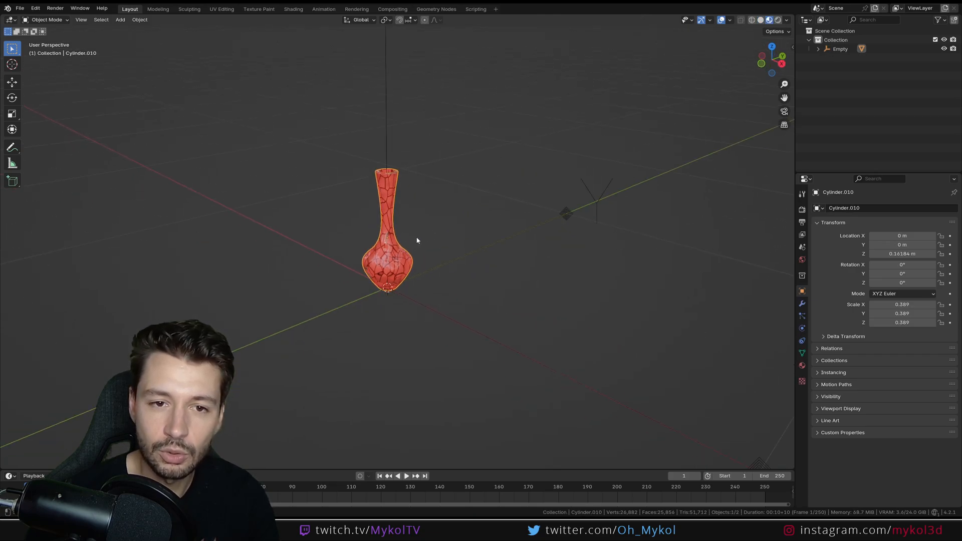
{"action": "scroll", "coordinate": [427, 264], "scroll_direction": "up", "scroll_amount": 2}
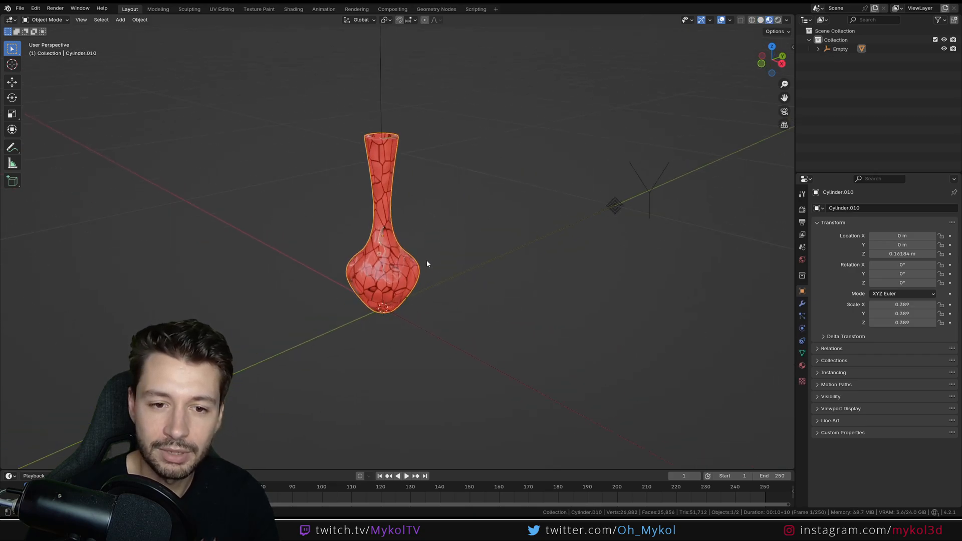
{"action": "left_click", "coordinate": [761, 20]}
Select the Empty at the vase's base, try to move it, and deselect it
{"action": "scroll", "coordinate": [490, 243], "scroll_direction": "down", "scroll_amount": 3}
{"action": "left_click", "coordinate": [489, 238]}
{"action": "scroll", "coordinate": [485, 236], "scroll_direction": "down", "scroll_amount": 3}
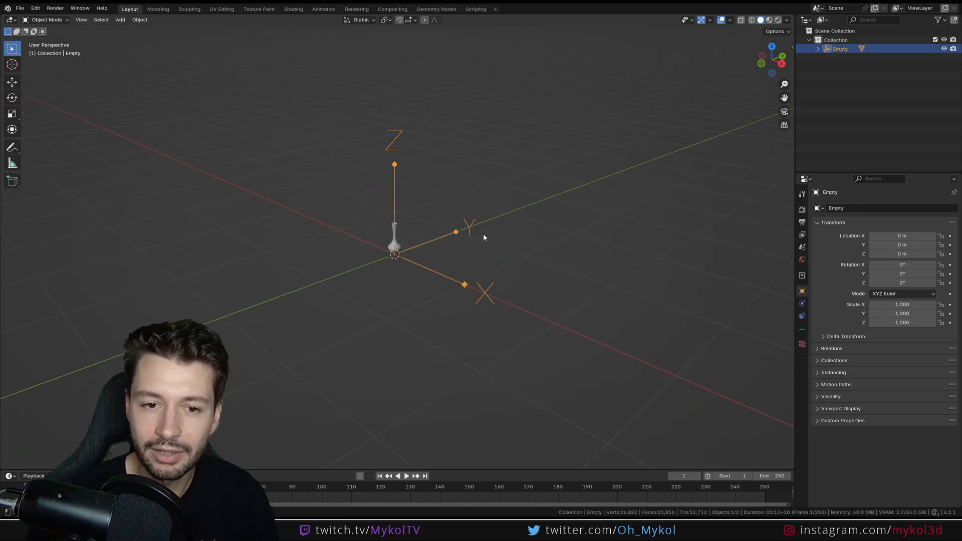
{"action": "left_click", "coordinate": [395, 236]}
{"action": "left_click", "coordinate": [448, 247]}
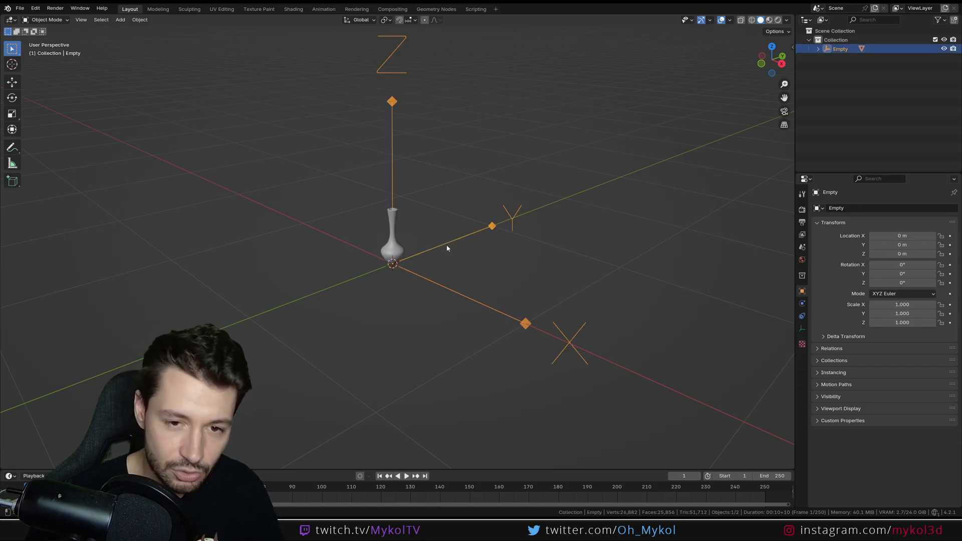
{"action": "key", "text": "g"}
{"action": "key", "text": "Escape"}
{"action": "left_click", "coordinate": [457, 267]}
Turn on the Screencast Keys overlay in the viewport
{"action": "scroll", "coordinate": [412, 275], "scroll_direction": "up", "scroll_amount": 4}
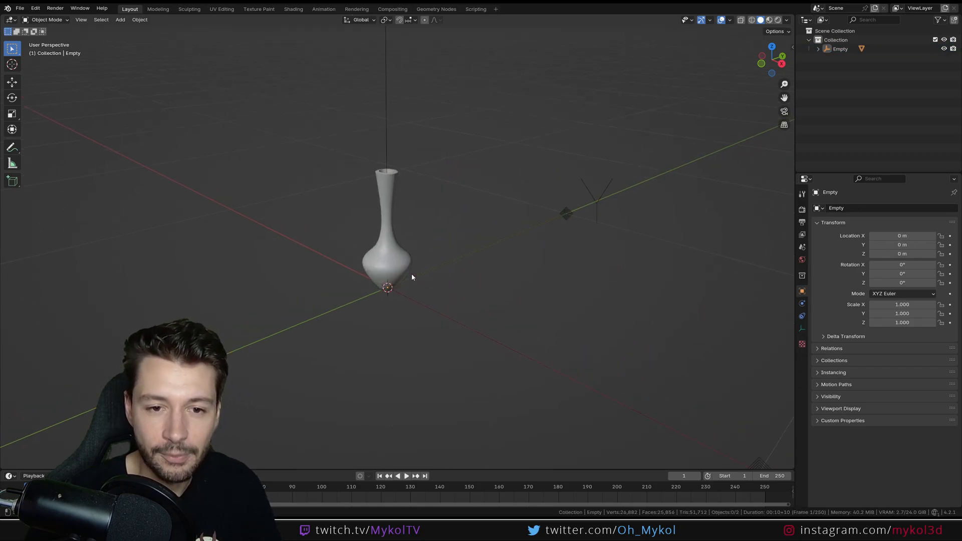
{"action": "middle_click_drag", "start_coordinate": [411, 274], "coordinate": [380, 302], "text": "shift"}
{"action": "scroll", "coordinate": [420, 292], "scroll_direction": "up", "scroll_amount": 3}
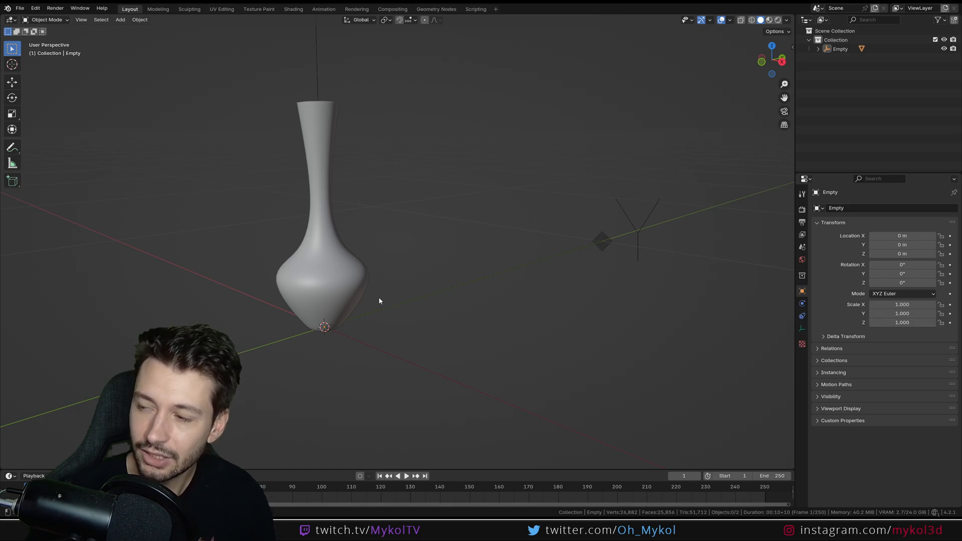
{"action": "left_click", "coordinate": [791, 48]}
{"action": "left_click", "coordinate": [789, 143]}
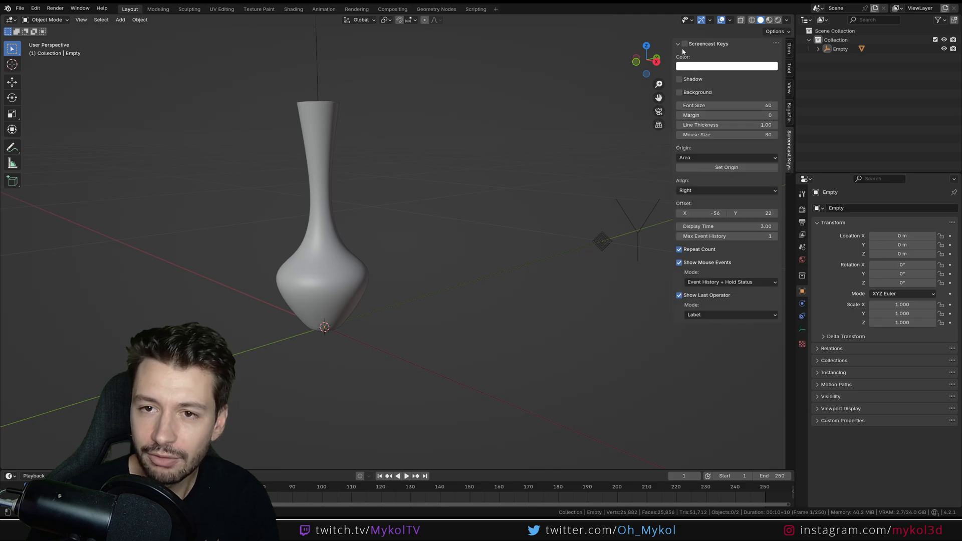
{"action": "left_click", "coordinate": [685, 44]}
{"action": "key", "text": "n"}
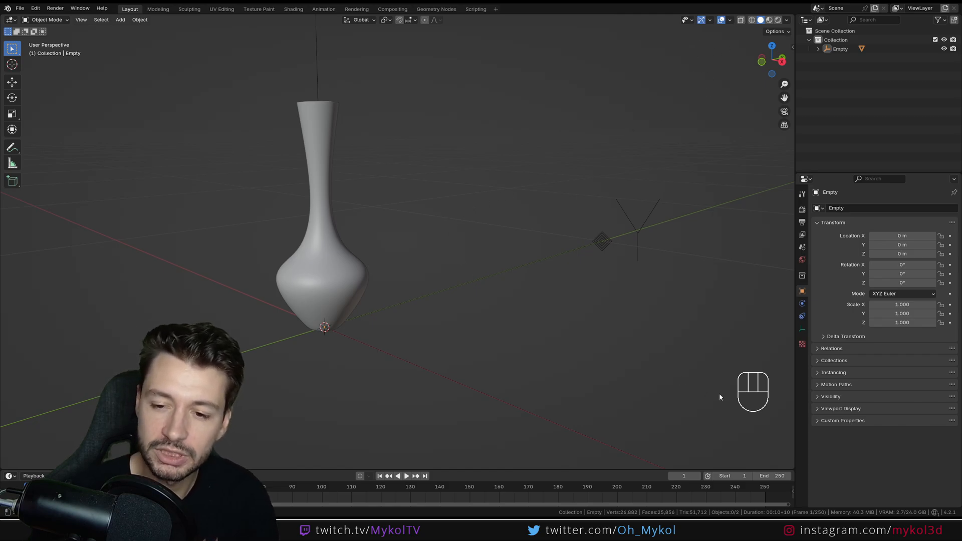
Expand the Empty's hierarchy and examine the object types under Selectability & Visibility and the Empty around the vase
{"action": "left_click", "coordinate": [690, 22]}
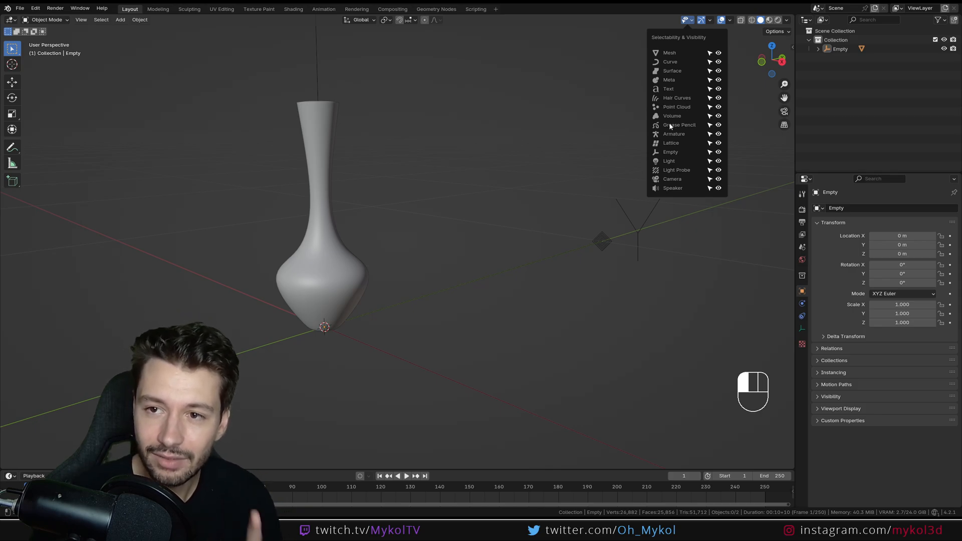
{"action": "left_click", "coordinate": [818, 49]}
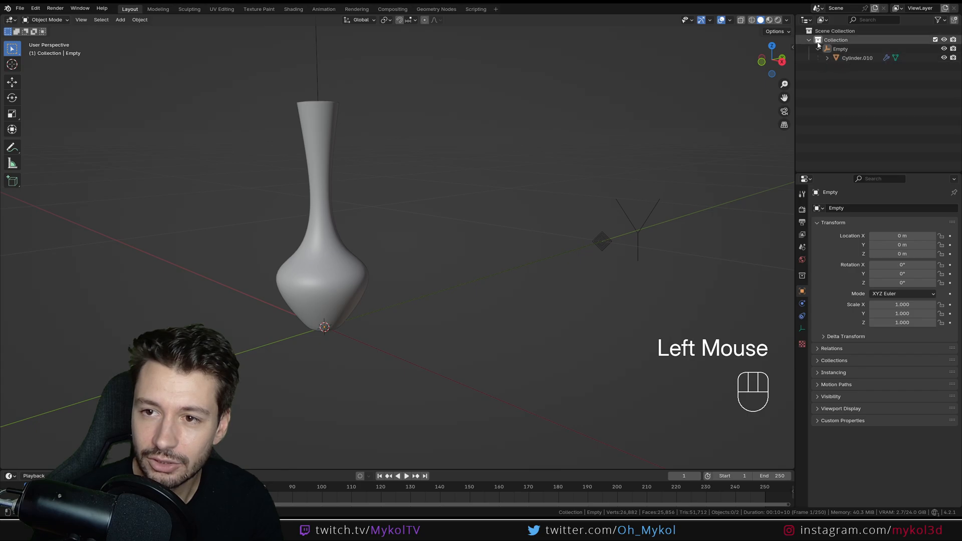
{"action": "left_click", "coordinate": [688, 20]}
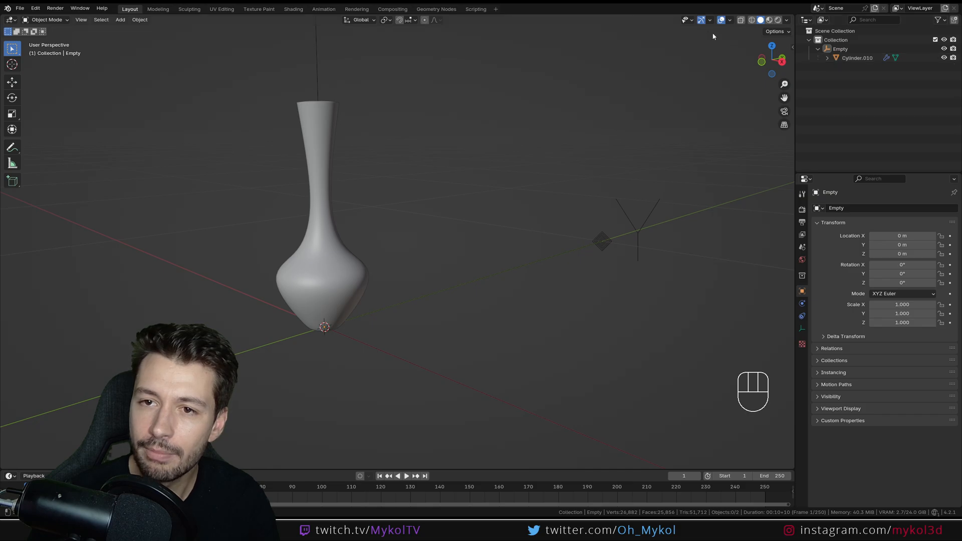
{"action": "left_click", "coordinate": [687, 20]}
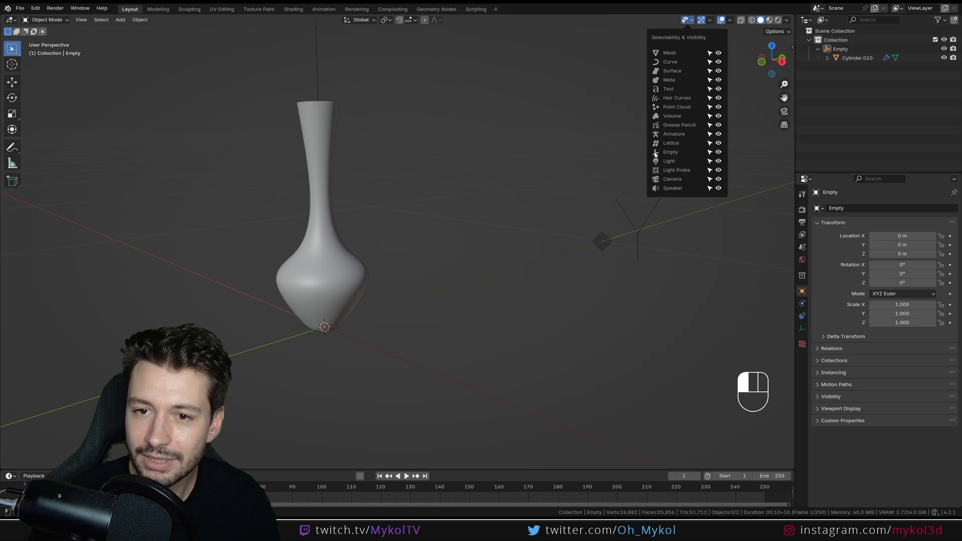
{"action": "scroll", "coordinate": [378, 238], "scroll_direction": "down", "scroll_amount": 8}
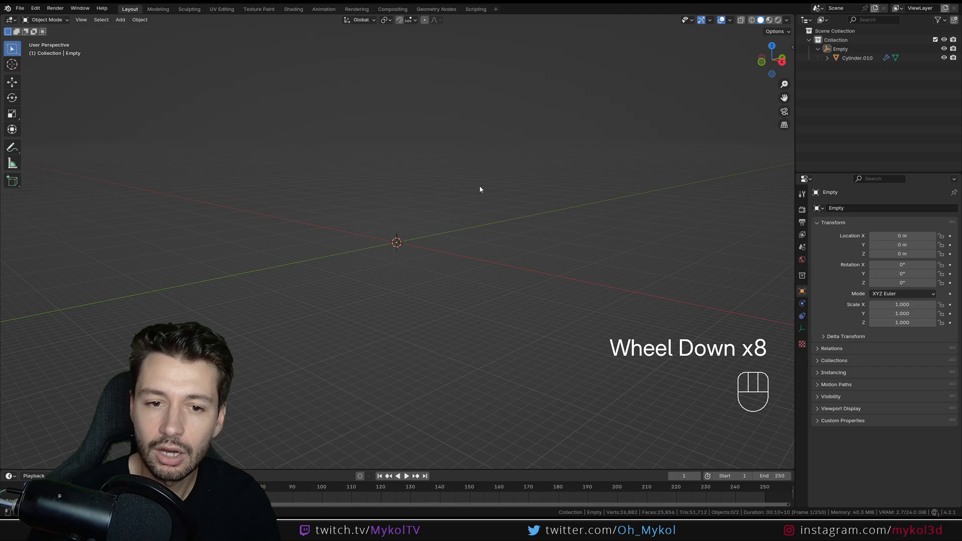
{"action": "scroll", "coordinate": [401, 269], "scroll_direction": "up", "scroll_amount": 9}
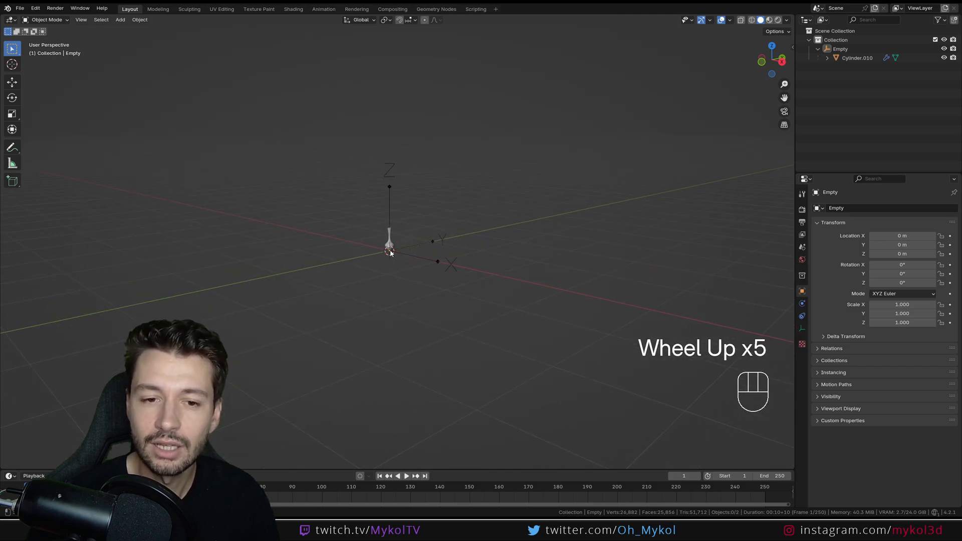
{"action": "scroll", "coordinate": [331, 256], "scroll_direction": "down", "scroll_amount": 2}
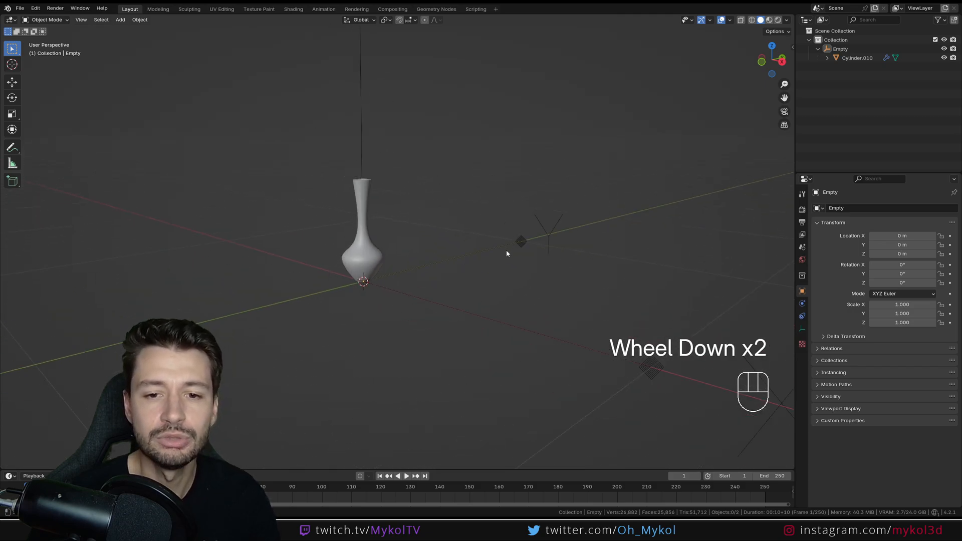
{"action": "scroll", "coordinate": [507, 253], "scroll_direction": "down", "scroll_amount": 1}
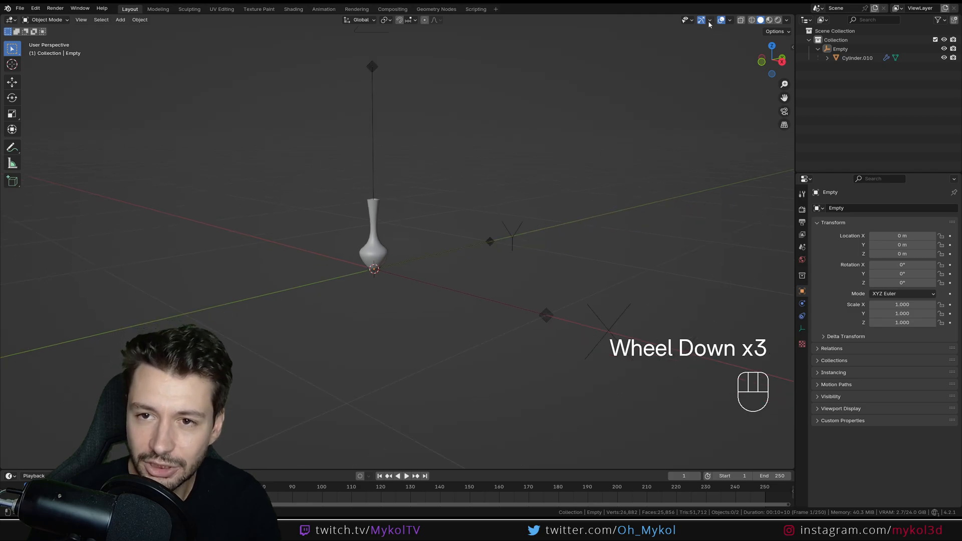
Hide all mesh objects in the viewport through the object type visibility settings
{"action": "left_click", "coordinate": [687, 21]}
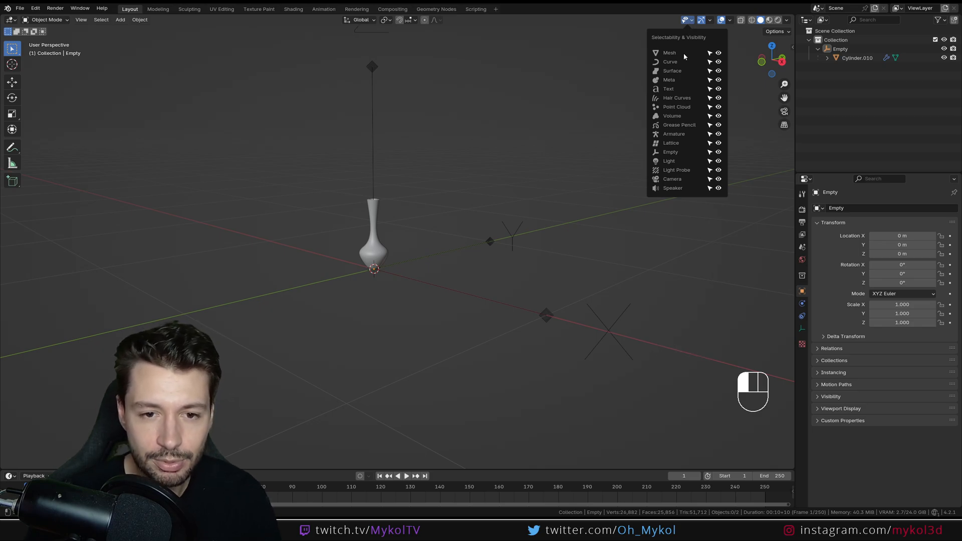
{"action": "left_click", "coordinate": [719, 53]}
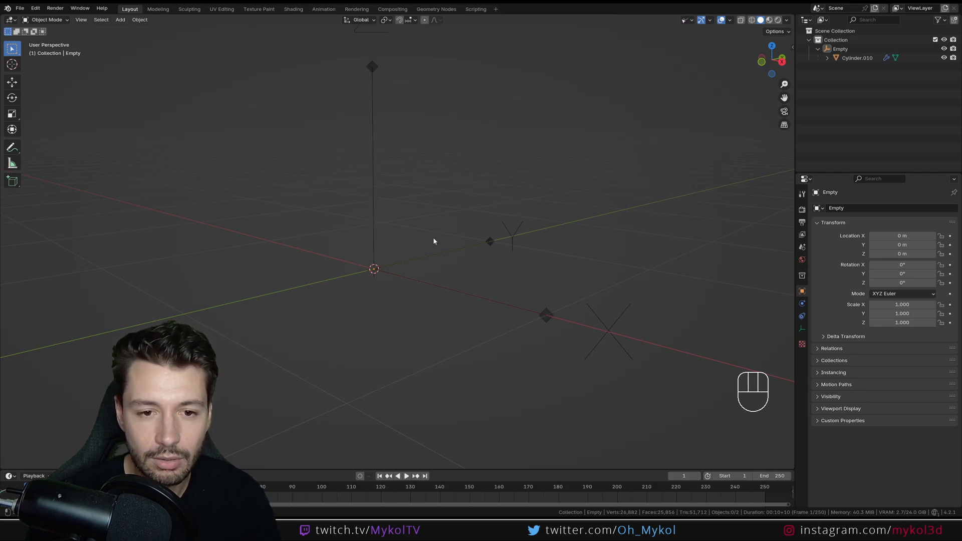
{"action": "middle_click_drag", "start_coordinate": [415, 301], "coordinate": [489, 243]}
Add a cylinder mesh at the world origin
{"action": "key", "text": "shift+a"}
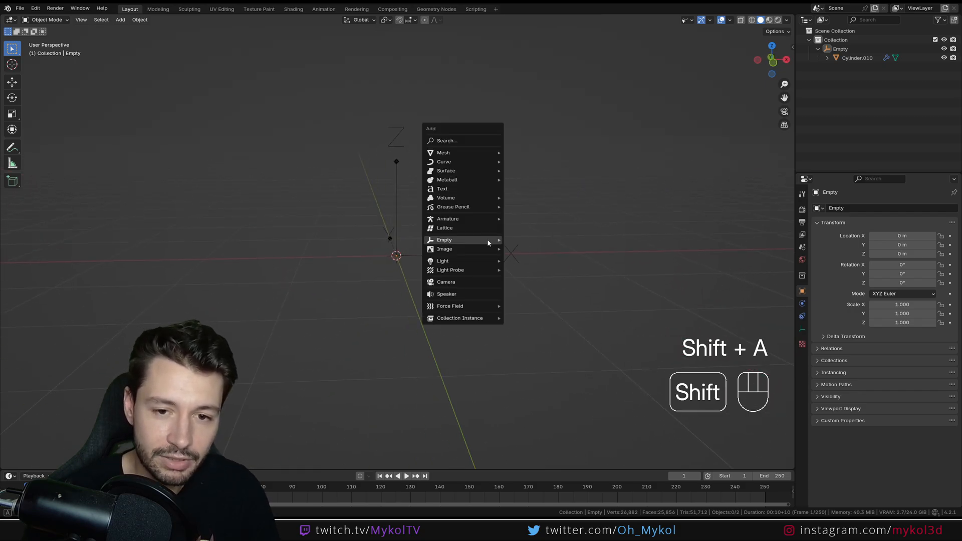
{"action": "mouse_move", "coordinate": [467, 154]}
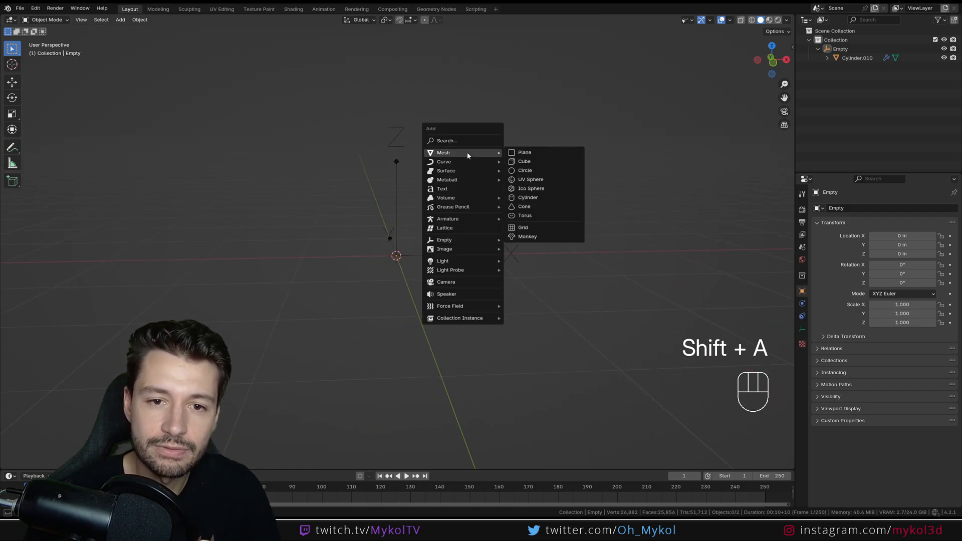
{"action": "left_click", "coordinate": [546, 198]}
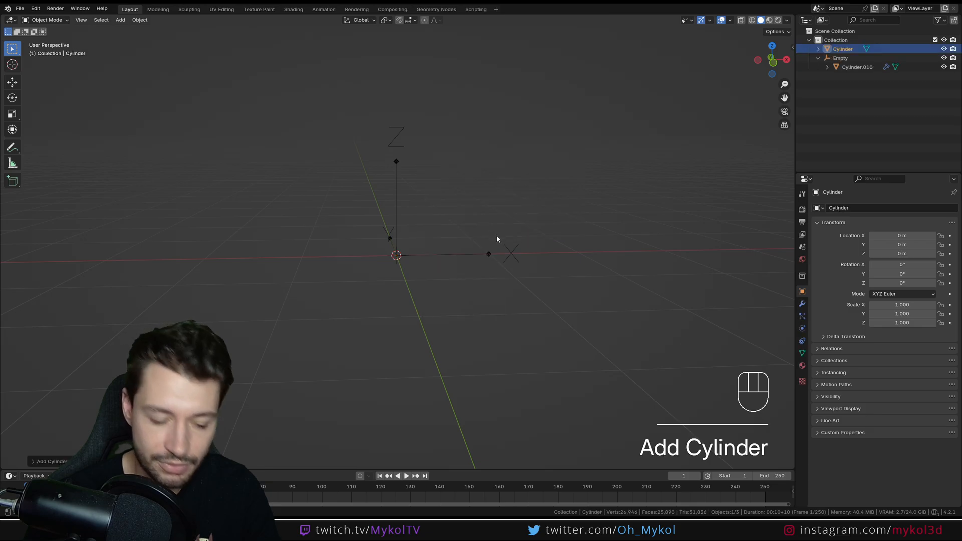
{"action": "middle_click_drag", "start_coordinate": [498, 239], "coordinate": [362, 236]}
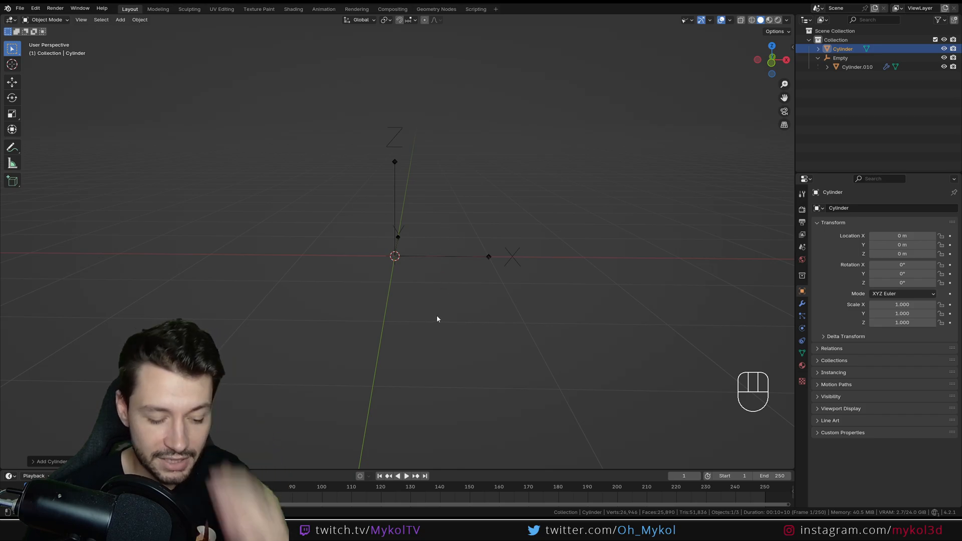
{"action": "key", "text": "shift+a"}
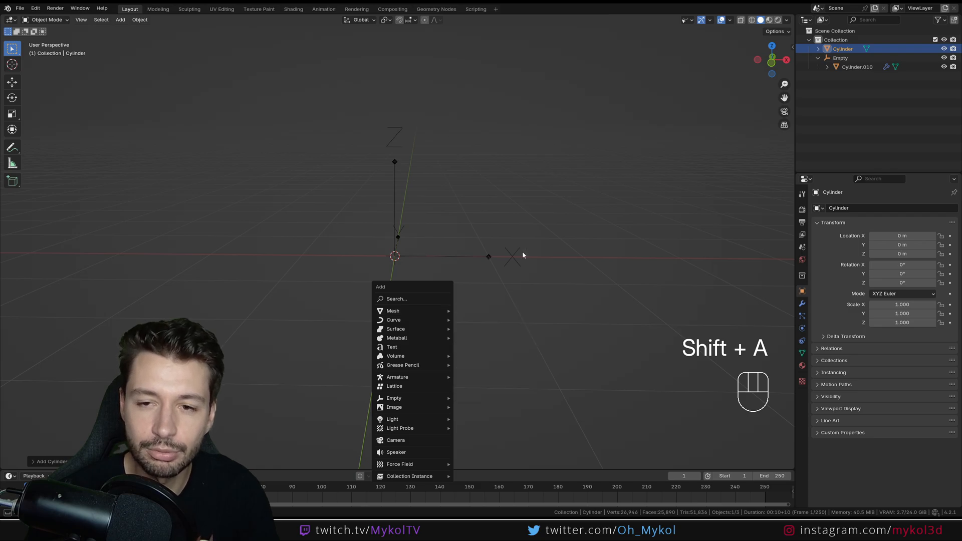
Make mesh objects visible again and move the cylinder along X to about -3.89 m
{"action": "left_click", "coordinate": [688, 23]}
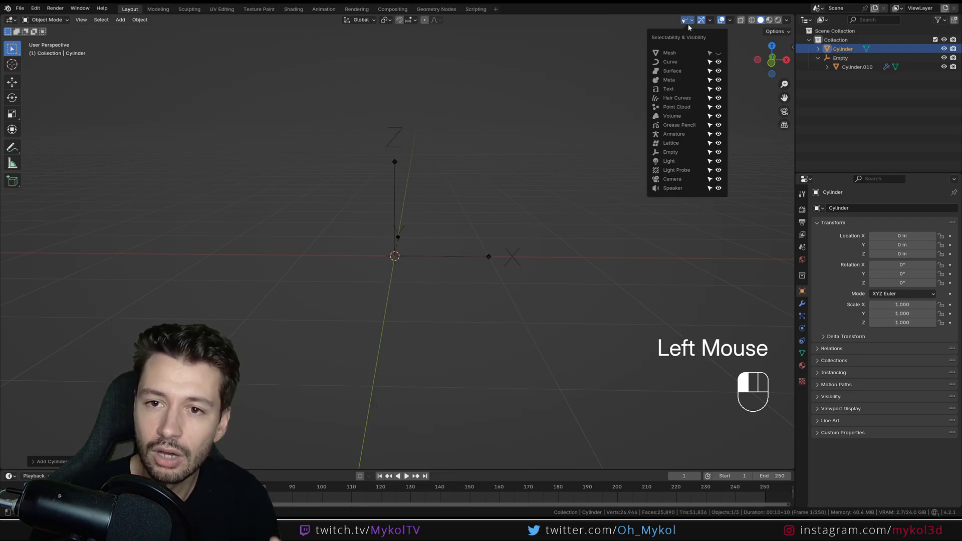
{"action": "left_click", "coordinate": [462, 275]}
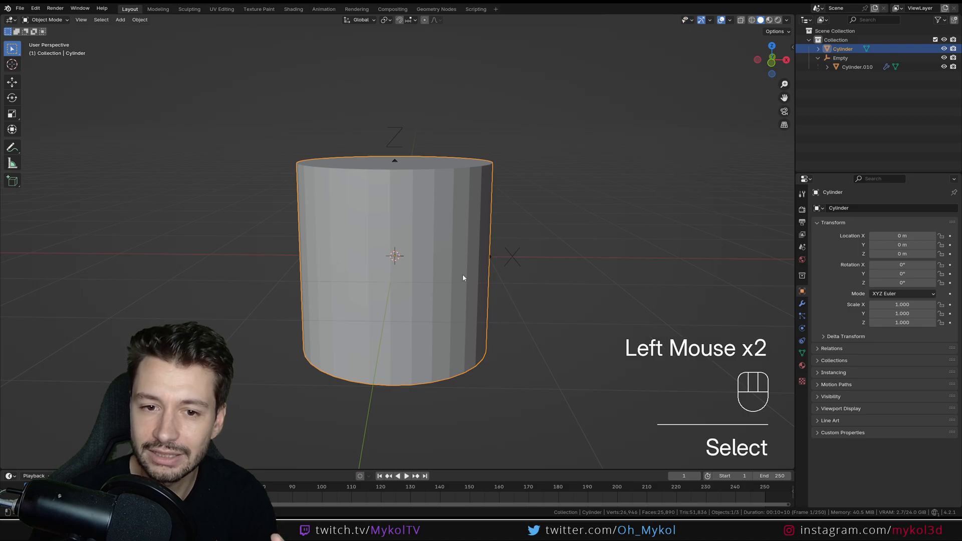
{"action": "scroll", "coordinate": [464, 291], "scroll_direction": "down", "scroll_amount": 2}
{"action": "key", "text": "g"}
{"action": "middle_click", "coordinate": [361, 286]}
{"action": "left_click", "coordinate": [246, 283]}
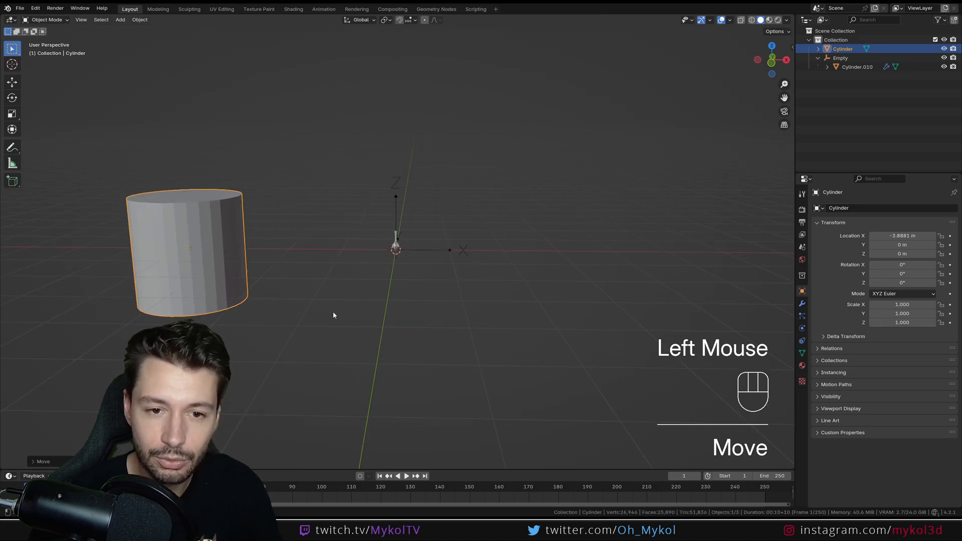
Switch the viewport visibility of mesh objects off and back on
{"action": "left_click", "coordinate": [690, 20]}
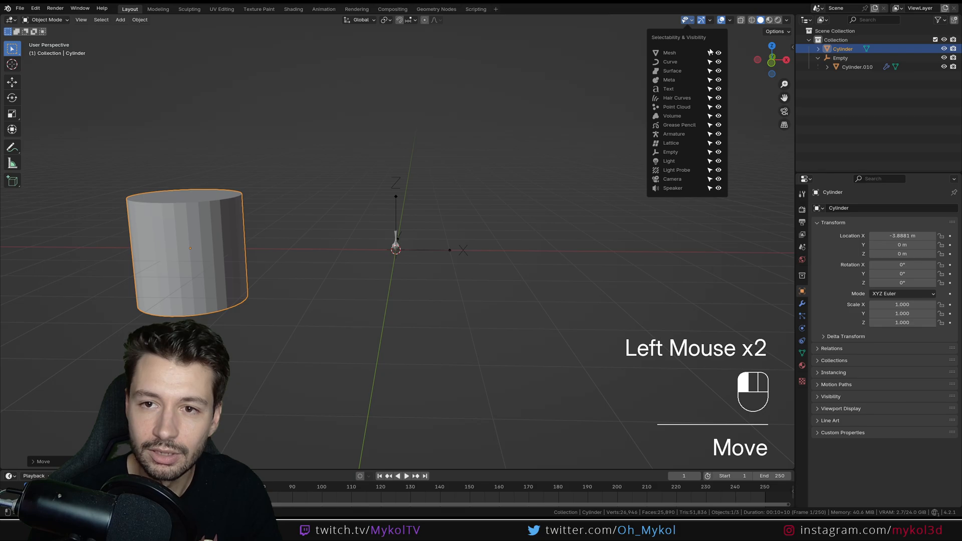
{"action": "left_click", "coordinate": [719, 53]}
{"action": "left_click", "coordinate": [719, 53]}
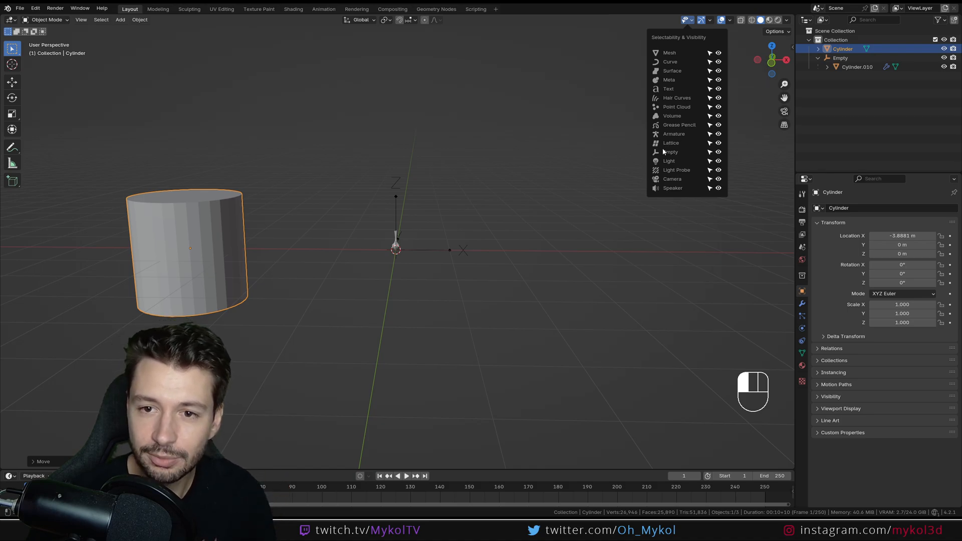
Switch the viewport visibility of empties off and back on
{"action": "scroll", "coordinate": [371, 257], "scroll_direction": "up", "scroll_amount": 2}
{"action": "middle_click_drag", "start_coordinate": [371, 258], "coordinate": [364, 261]}
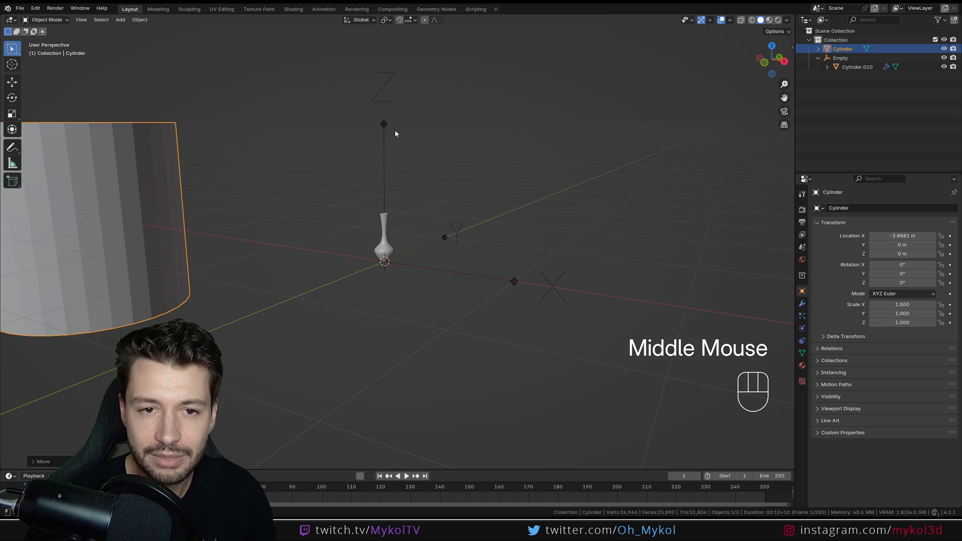
{"action": "left_click", "coordinate": [688, 20]}
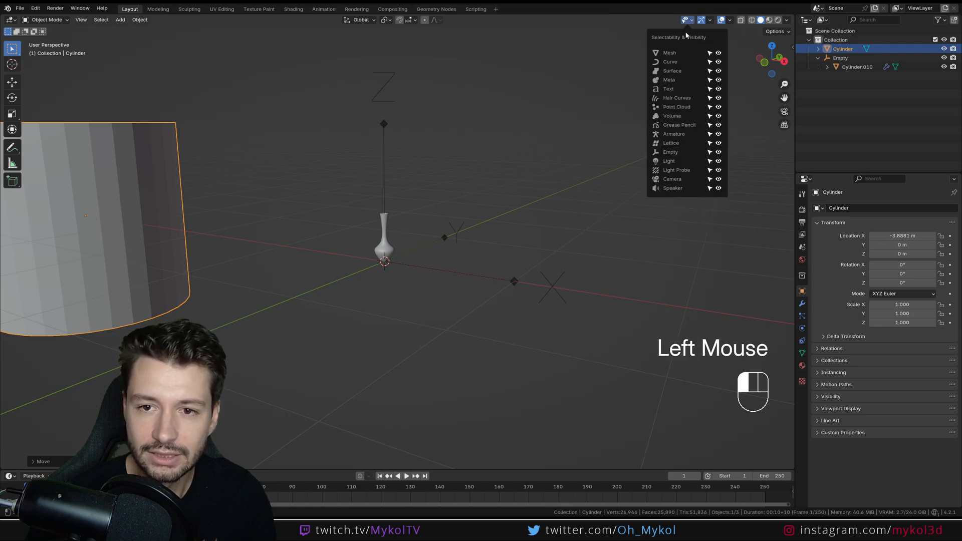
{"action": "left_click", "coordinate": [719, 153]}
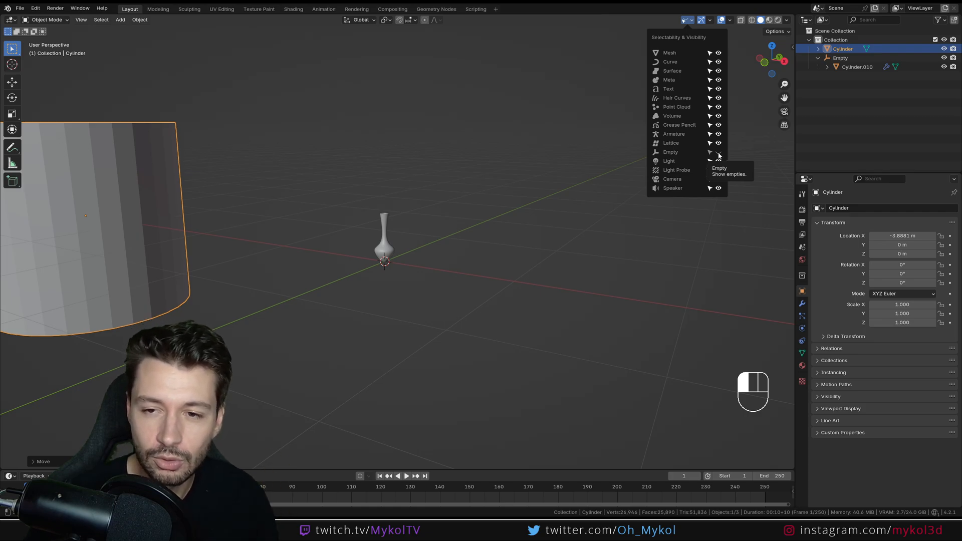
{"action": "left_click", "coordinate": [720, 153]}
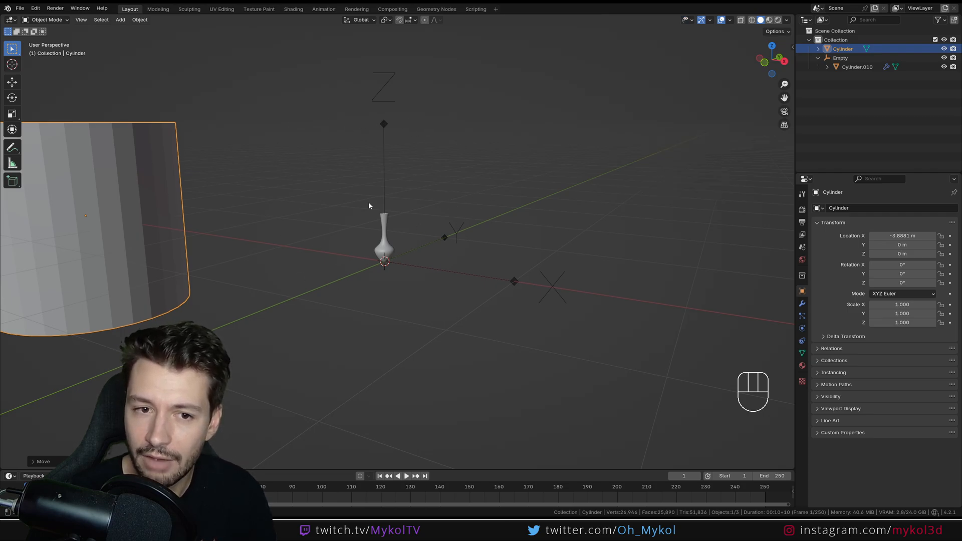
Try to select the empty, then box-select the whole scene and try moving the selection before deselecting it
{"action": "left_click", "coordinate": [384, 127]}
{"action": "left_click", "coordinate": [384, 127]}
{"action": "left_click", "coordinate": [385, 129]}
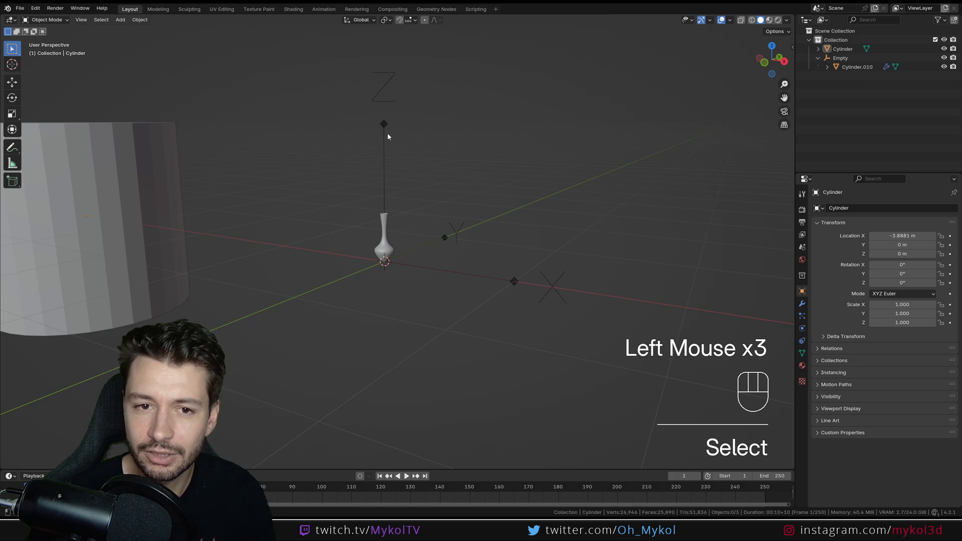
{"action": "scroll", "coordinate": [364, 212], "scroll_direction": "down", "scroll_amount": 2}
{"action": "left_click_drag", "start_coordinate": [92, 77], "coordinate": [662, 383]}
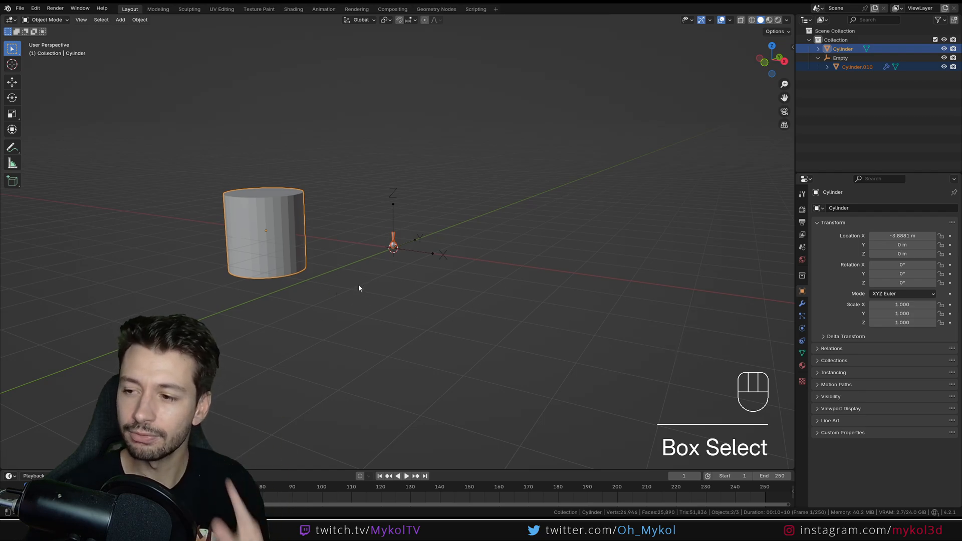
{"action": "key", "text": "g"}
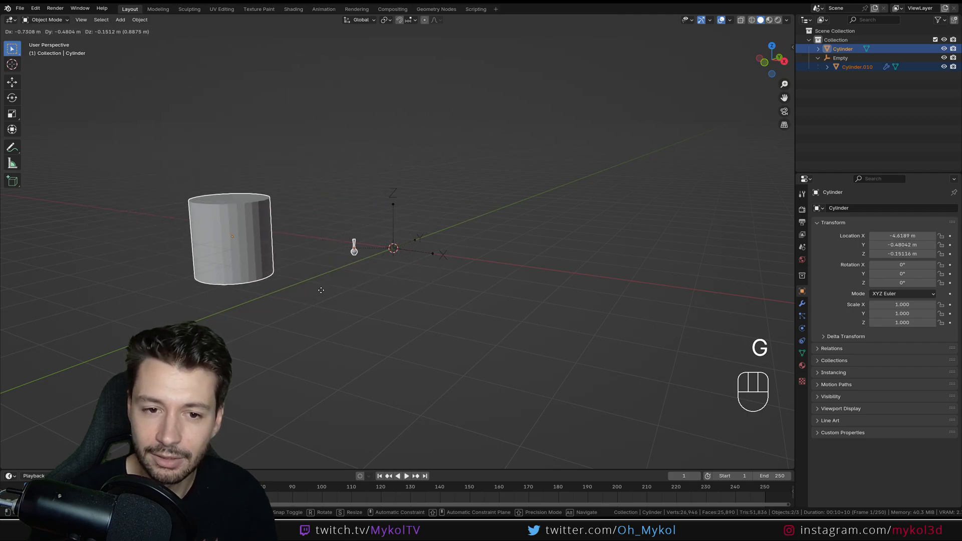
{"action": "key", "text": "Escape"}
{"action": "left_click", "coordinate": [398, 308]}
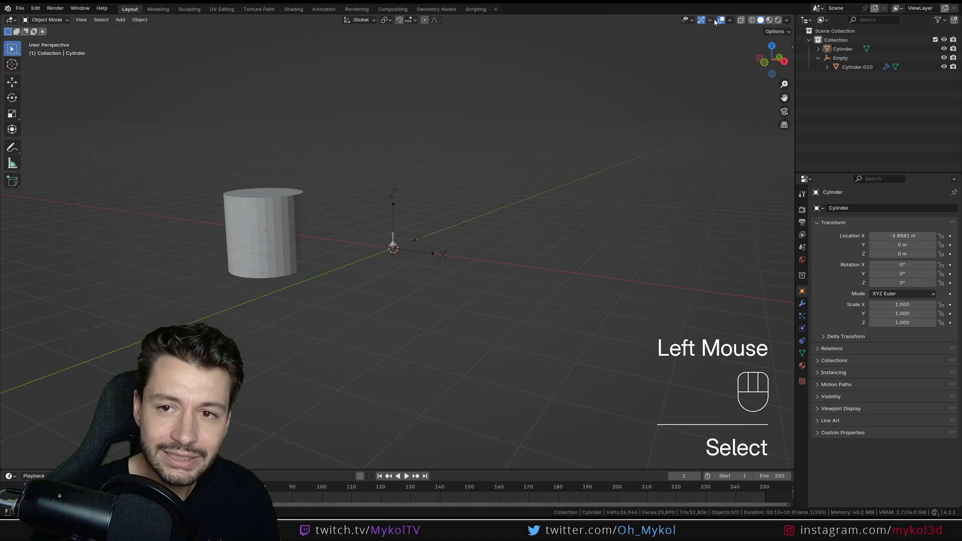
Make empties selectable again in the viewport's Selectability & Visibility filters
{"action": "left_click", "coordinate": [687, 20]}
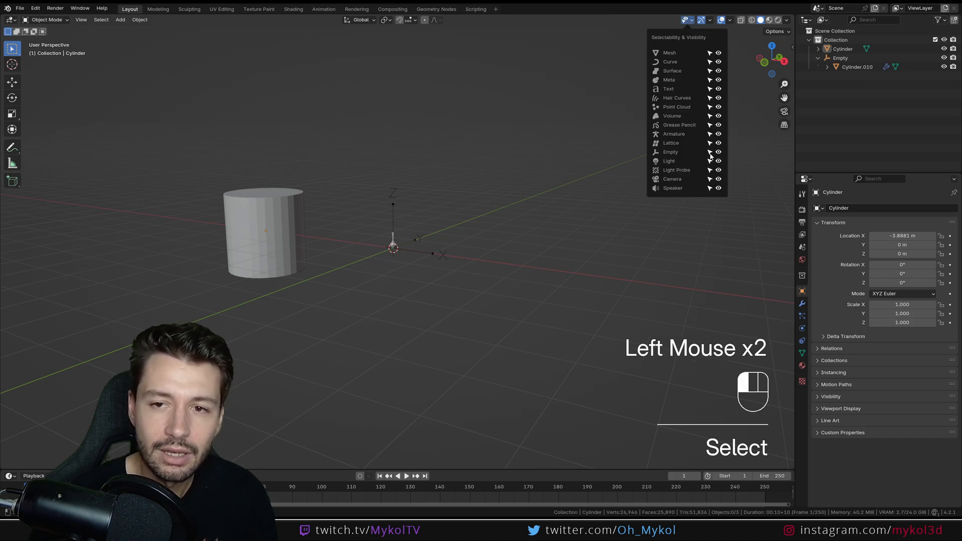
{"action": "scroll", "coordinate": [404, 260], "scroll_direction": "down", "scroll_amount": 2}
{"action": "scroll", "coordinate": [404, 259], "scroll_direction": "up", "scroll_amount": 3}
{"action": "scroll", "coordinate": [404, 260], "scroll_direction": "down", "scroll_amount": 2}
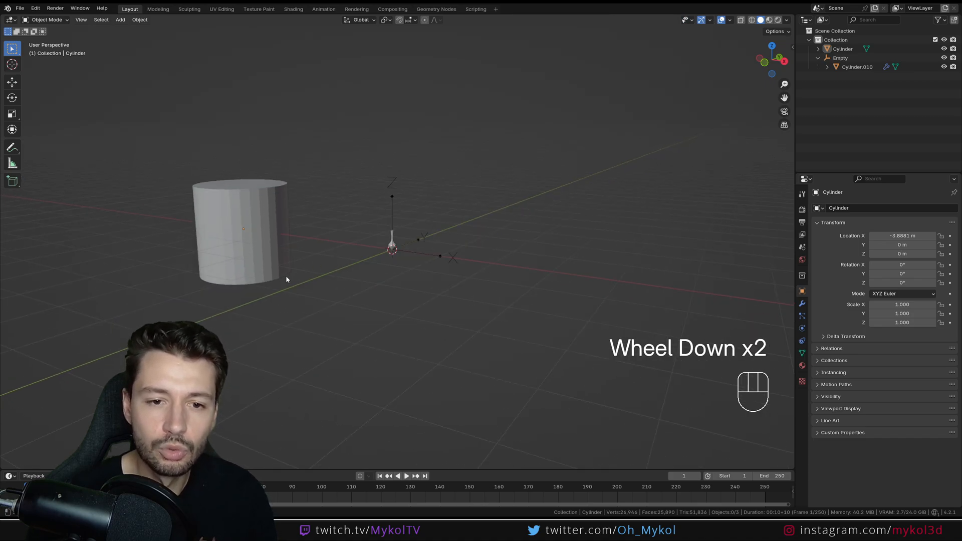
Add a point light and move it to about X 2.32 m, Y -0.06 m, Z 2.79 m
{"action": "middle_click_drag", "start_coordinate": [286, 280], "coordinate": [381, 250]}
{"action": "key", "text": "shift+a"}
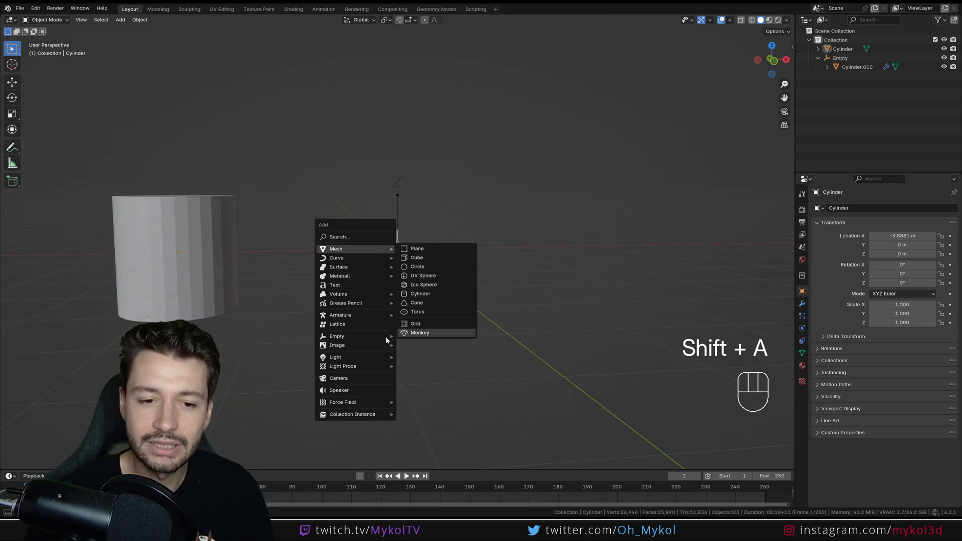
{"action": "left_click", "coordinate": [419, 358]}
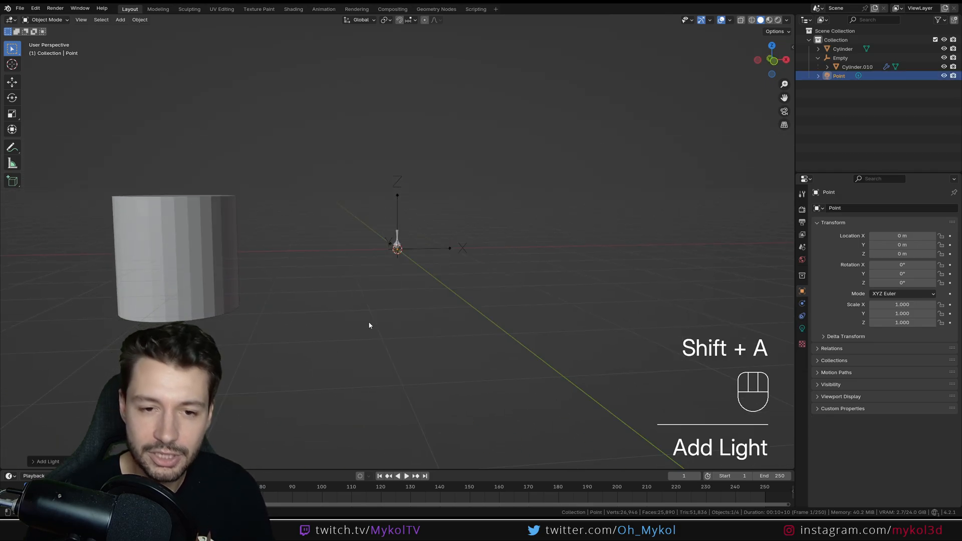
{"action": "key", "text": "g"}
{"action": "left_click", "coordinate": [461, 232]}
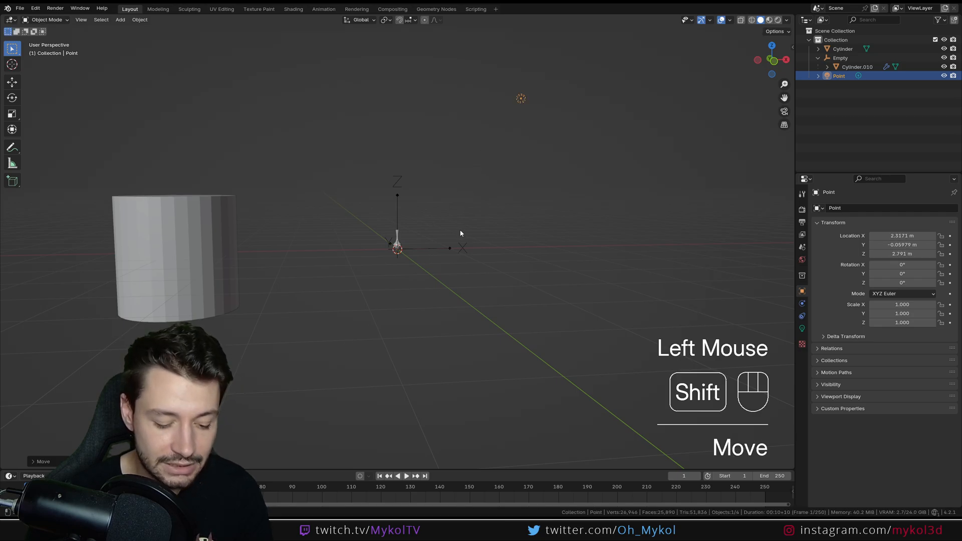
Duplicate the point light twice, placing one copy above the cylinder and the other at about X 3.29 m, Y -2.71 m, Z 1.43 m
{"action": "key", "text": "shift+g"}
{"action": "key", "text": "shift+d"}
{"action": "left_click", "coordinate": [206, 172]}
{"action": "key", "text": "shift+d"}
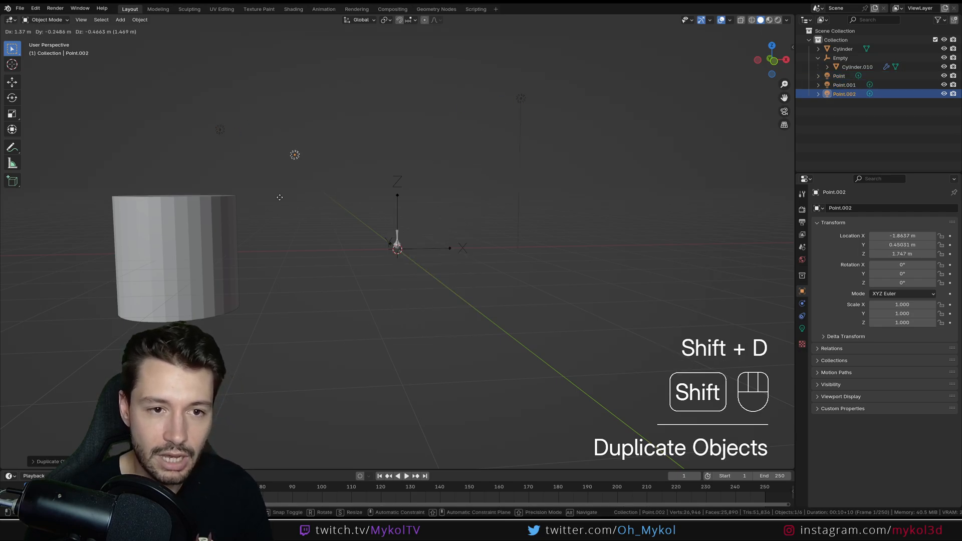
{"action": "left_click", "coordinate": [437, 308]}
{"action": "middle_click_drag", "start_coordinate": [437, 307], "coordinate": [508, 322]}
{"action": "key", "text": "g"}
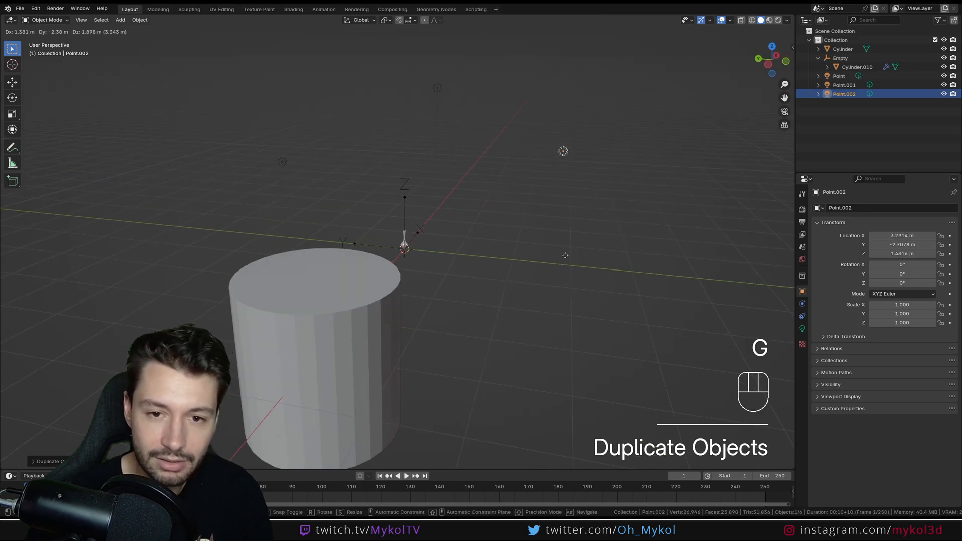
{"action": "left_click", "coordinate": [565, 256]}
Move the light above the cylinder to about X -2.65 m, Y 1.31 m, Z 2.82 m
{"action": "scroll", "coordinate": [565, 256], "scroll_direction": "down", "scroll_amount": 2}
{"action": "middle_click_drag", "start_coordinate": [564, 257], "coordinate": [432, 280]}
{"action": "left_click", "coordinate": [413, 330]}
{"action": "left_click", "coordinate": [305, 148]}
{"action": "key", "text": "g"}
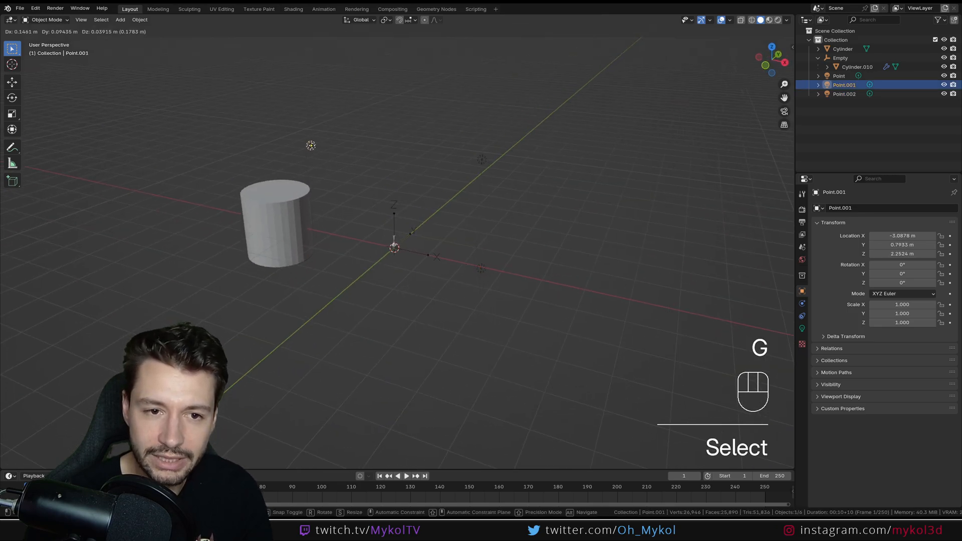
{"action": "left_click", "coordinate": [327, 125]}
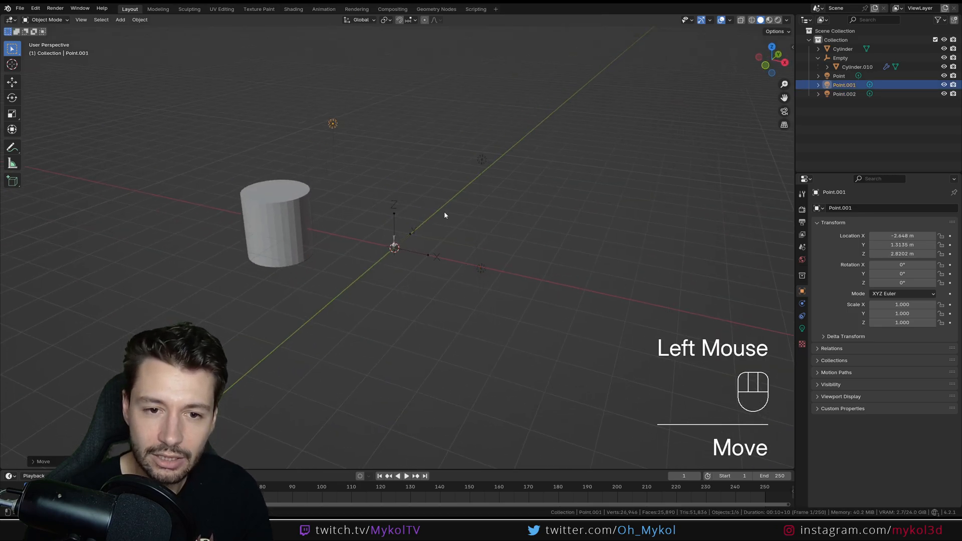
Turn off viewport selectability for lights and deselect everything
{"action": "left_click", "coordinate": [691, 21]}
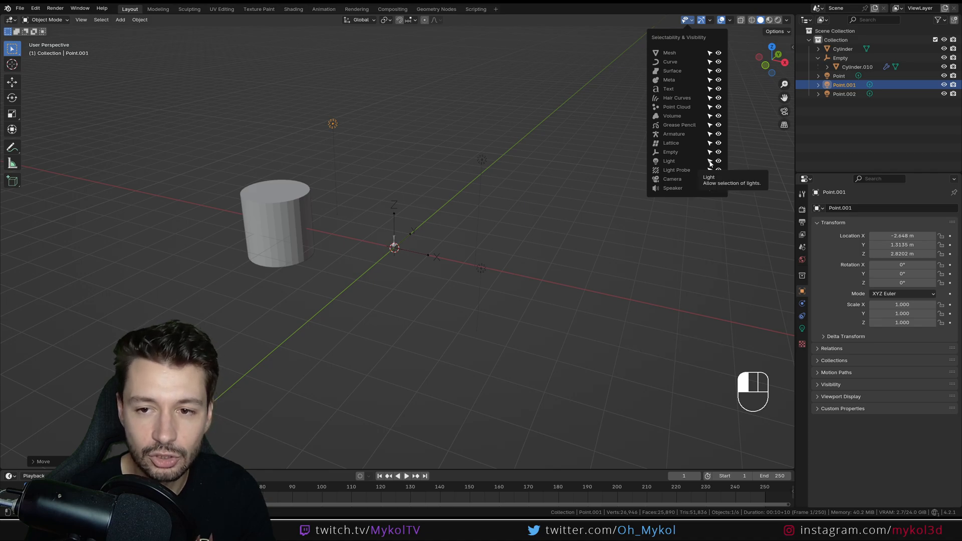
{"action": "left_click", "coordinate": [565, 295]}
{"action": "left_click", "coordinate": [576, 382]}
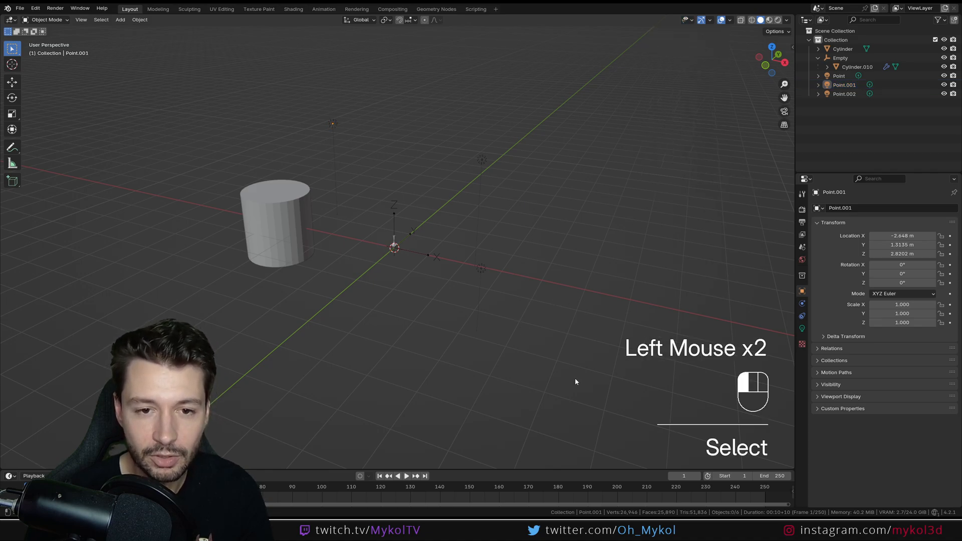
Box-select across the whole scene and try moving the selected objects, then clear the selection
{"action": "left_click_drag", "start_coordinate": [575, 382], "coordinate": [178, 69]}
{"action": "key", "text": "g"}
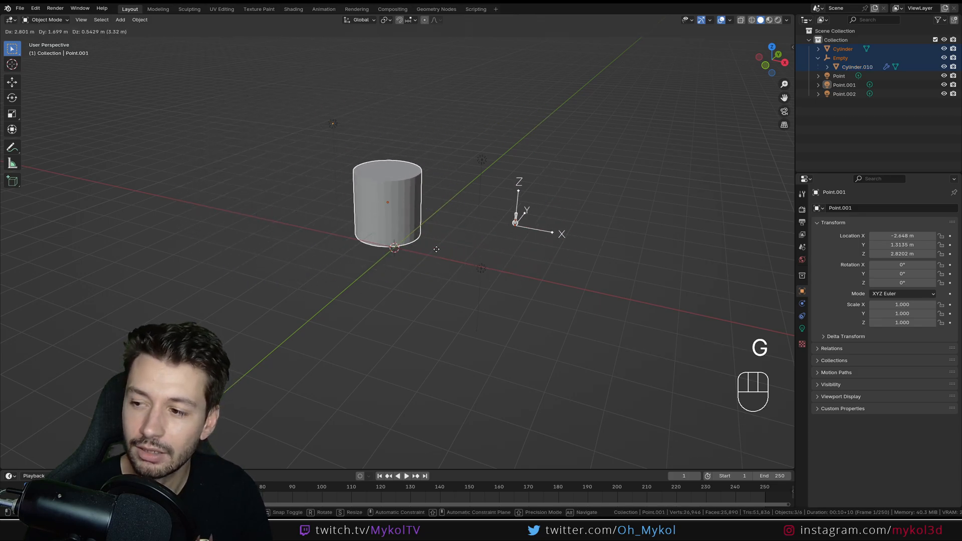
{"action": "key", "text": "Escape"}
{"action": "left_click", "coordinate": [546, 239]}
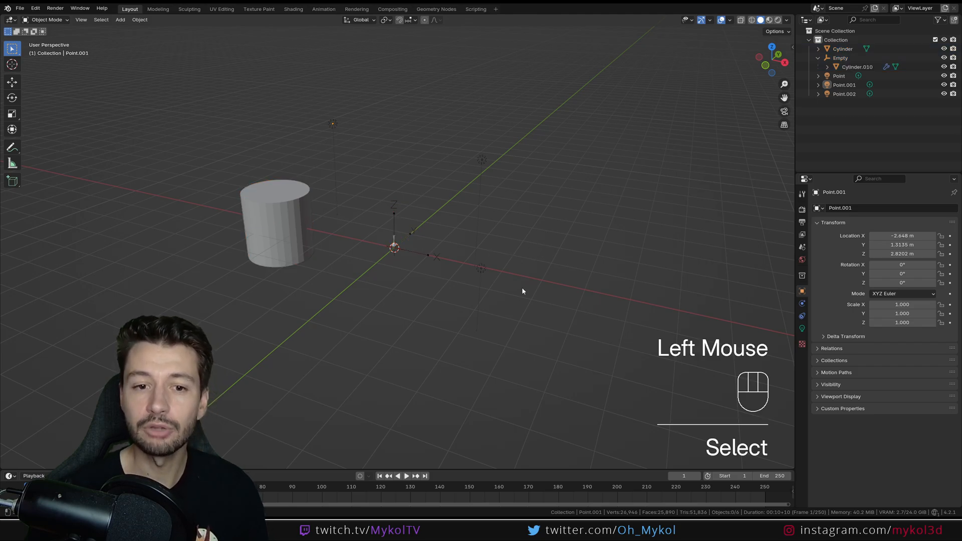
Select the cylinder, the empty and the vase in turn from the Outliner, then deselect everything
{"action": "left_click", "coordinate": [846, 49]}
{"action": "left_click", "coordinate": [844, 58]}
{"action": "left_click", "coordinate": [849, 68]}
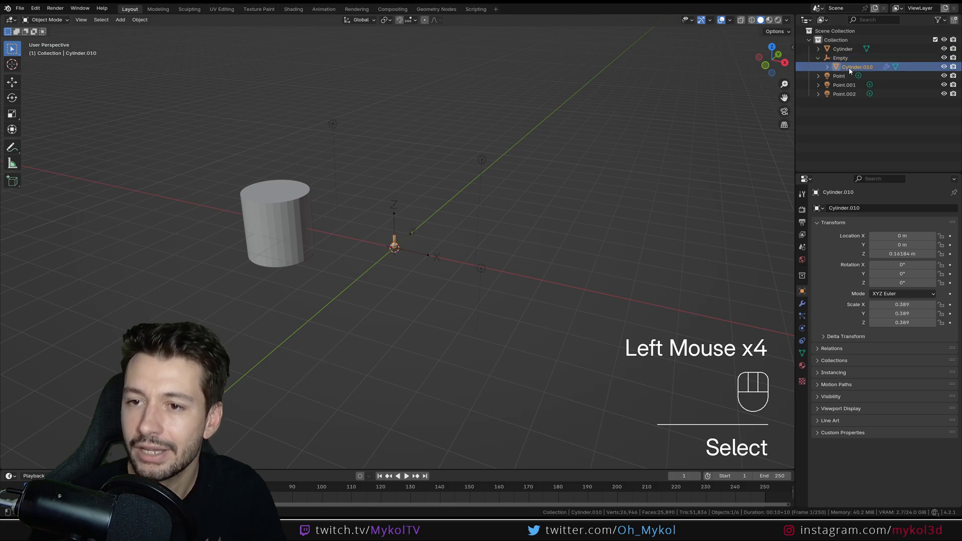
{"action": "left_click", "coordinate": [848, 58]}
{"action": "left_click", "coordinate": [850, 49]}
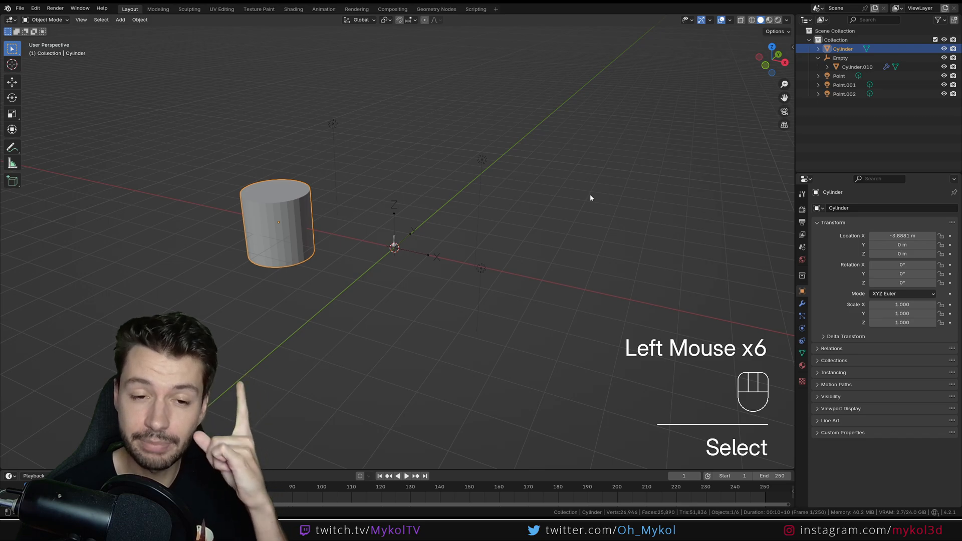
{"action": "left_click", "coordinate": [507, 208]}
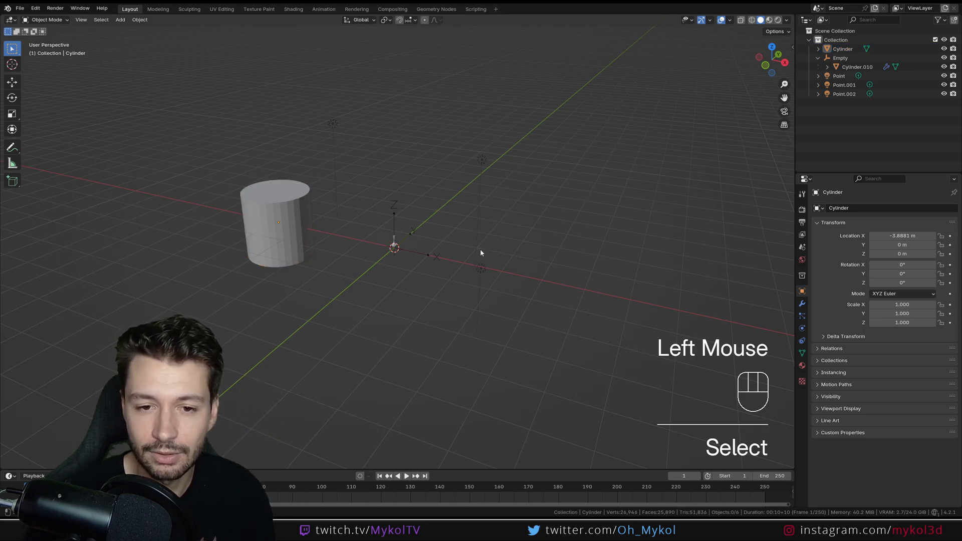
{"action": "left_click", "coordinate": [467, 246]}
Make lights selectable again and delete the point light near the X axis and the one above the cylinder
{"action": "left_click", "coordinate": [687, 20]}
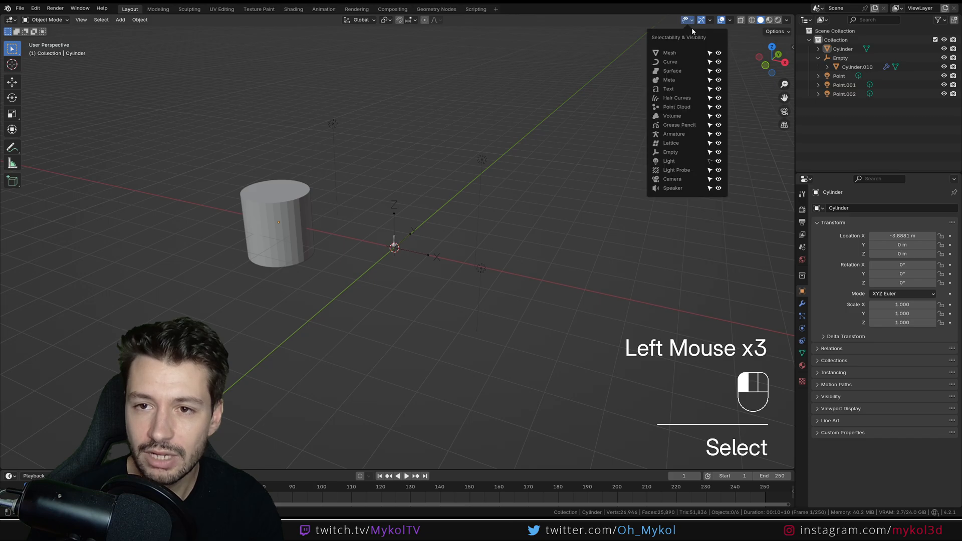
{"action": "left_click", "coordinate": [482, 270]}
{"action": "key", "text": "Delete"}
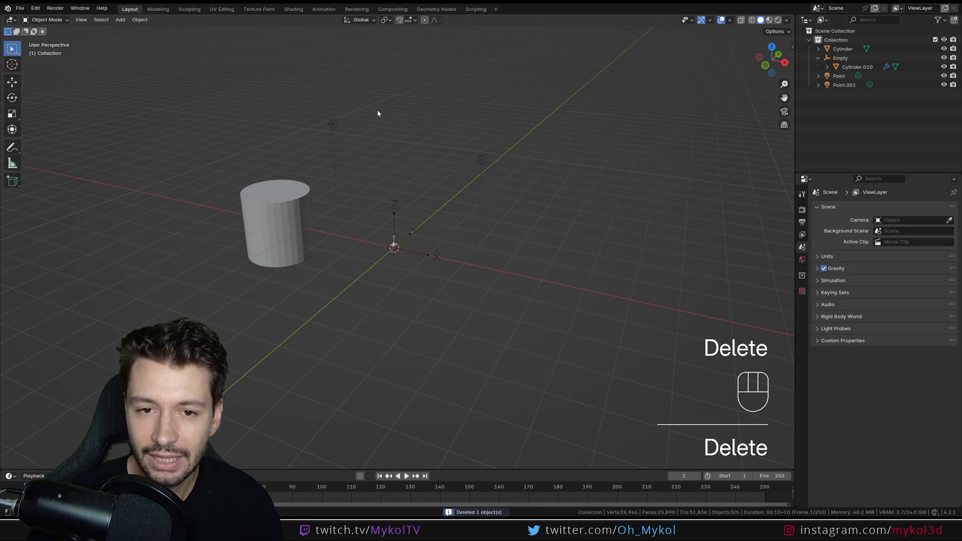
{"action": "left_click", "coordinate": [332, 126]}
{"action": "key", "text": "Delete"}
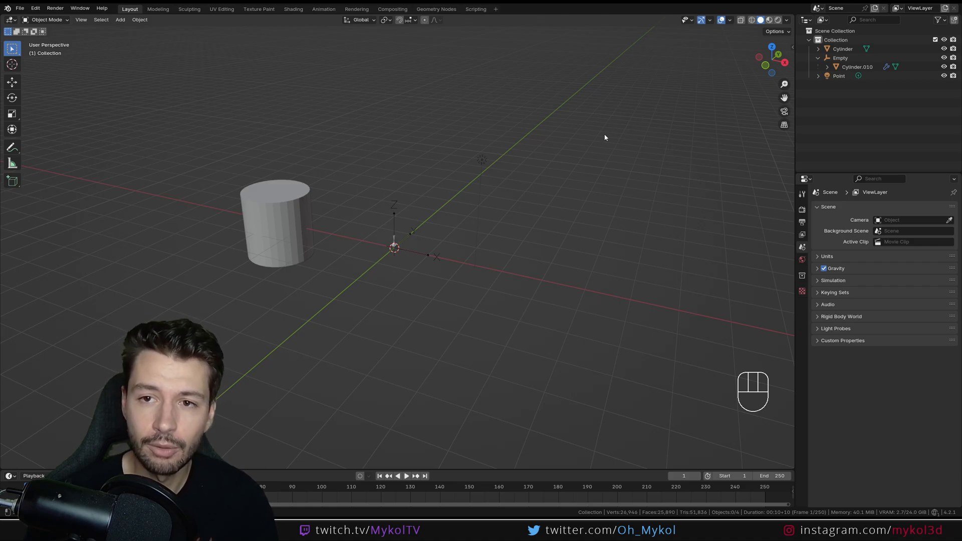
Switch all viewport gizmos off and back on, then do the same for only the Navigate gizmo
{"action": "left_click", "coordinate": [686, 20]}
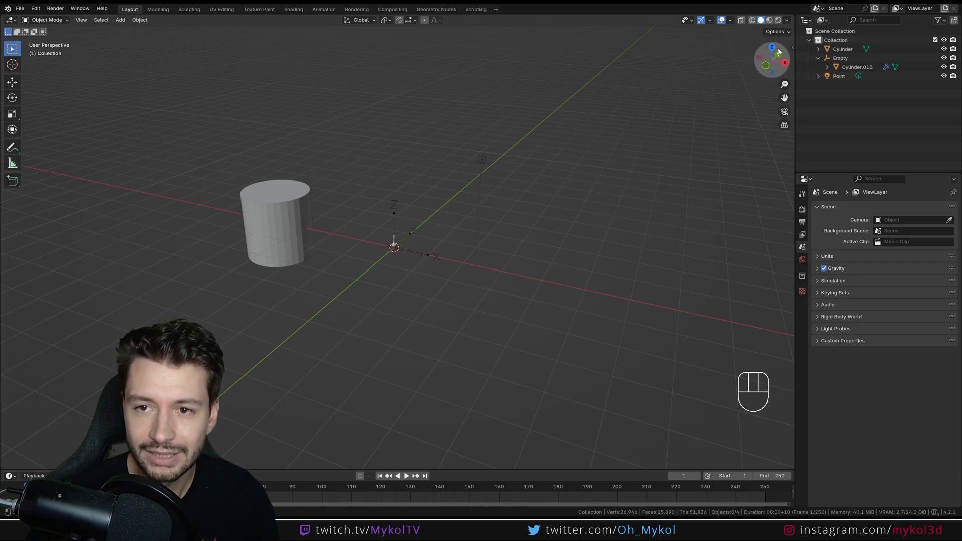
{"action": "left_click", "coordinate": [701, 21]}
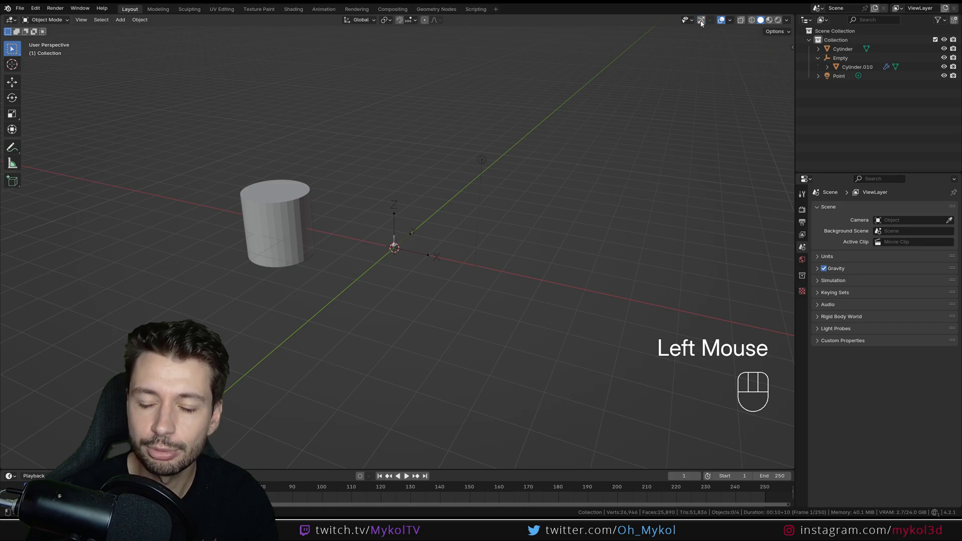
{"action": "left_click", "coordinate": [702, 21]}
{"action": "left_click", "coordinate": [710, 20]}
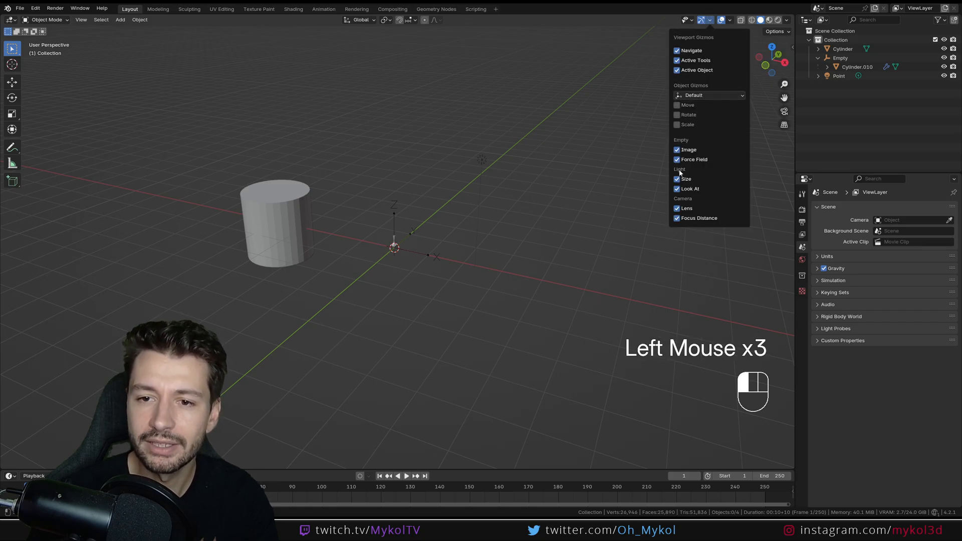
{"action": "left_click", "coordinate": [678, 50]}
{"action": "left_click", "coordinate": [678, 50]}
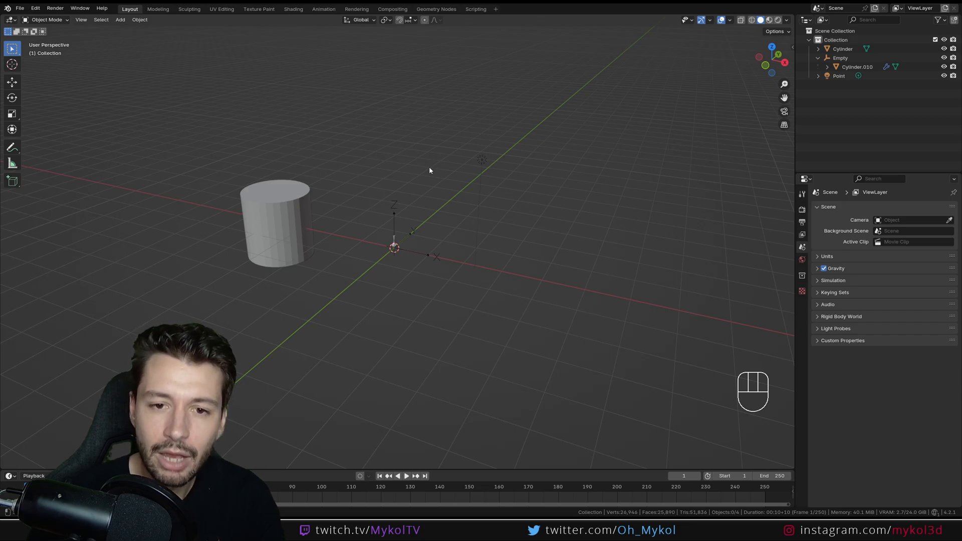
Examine the grid, axes and object outlines around the vase and cylinder, briefly selecting the cylinder
{"action": "scroll", "coordinate": [429, 171], "scroll_direction": "up", "scroll_amount": 2}
{"action": "scroll", "coordinate": [408, 196], "scroll_direction": "up", "scroll_amount": 1}
{"action": "scroll", "coordinate": [419, 215], "scroll_direction": "down", "scroll_amount": 1}
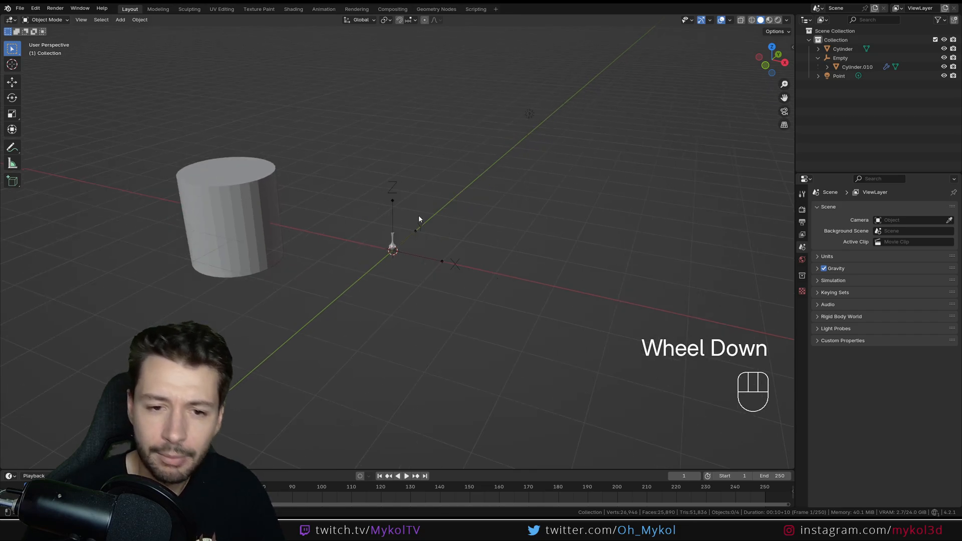
{"action": "middle_click_drag", "start_coordinate": [419, 215], "coordinate": [499, 240], "text": "shift"}
{"action": "scroll", "coordinate": [523, 270], "scroll_direction": "up", "scroll_amount": 1, "text": "shift"}
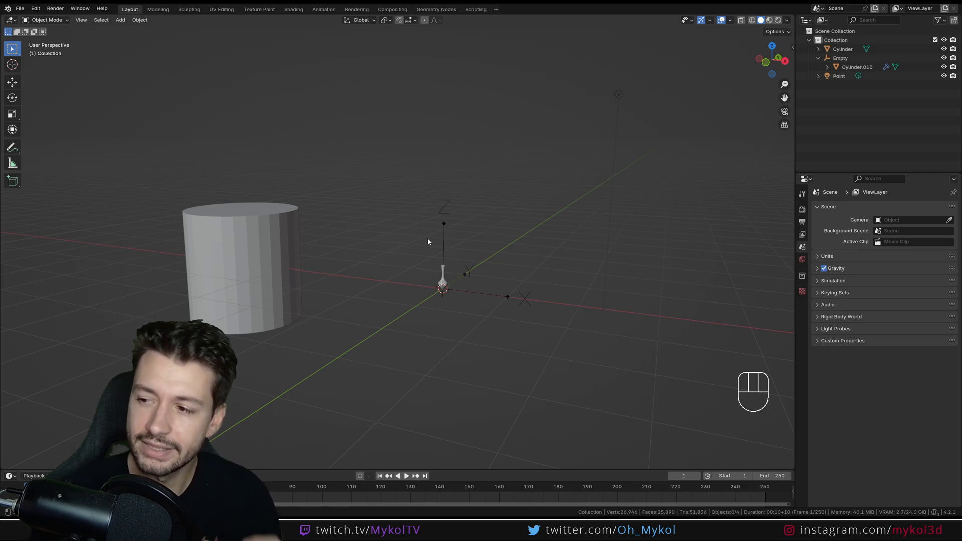
{"action": "middle_click_drag", "start_coordinate": [402, 245], "coordinate": [289, 226]}
{"action": "left_click", "coordinate": [280, 237]}
{"action": "left_click", "coordinate": [277, 231]}
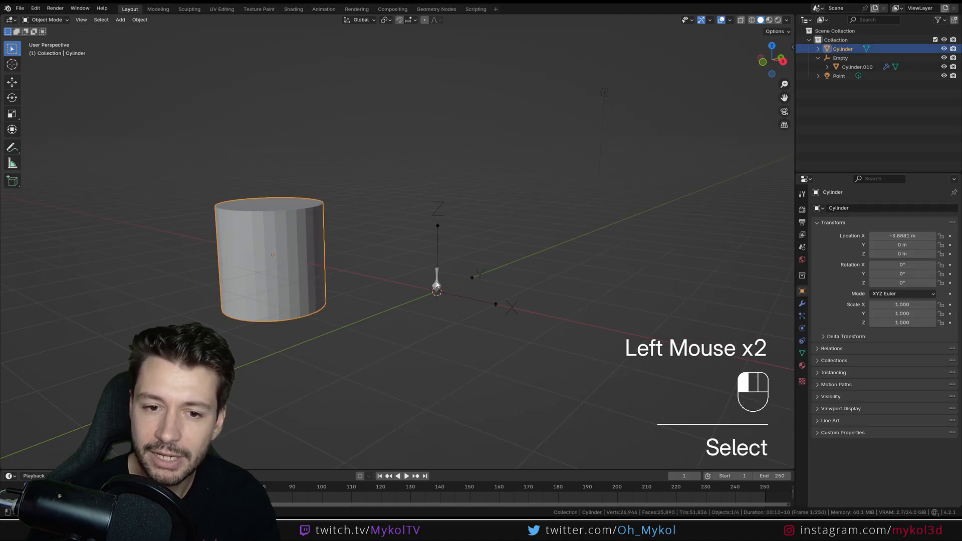
{"action": "left_click", "coordinate": [276, 226]}
{"action": "left_click", "coordinate": [710, 121]}
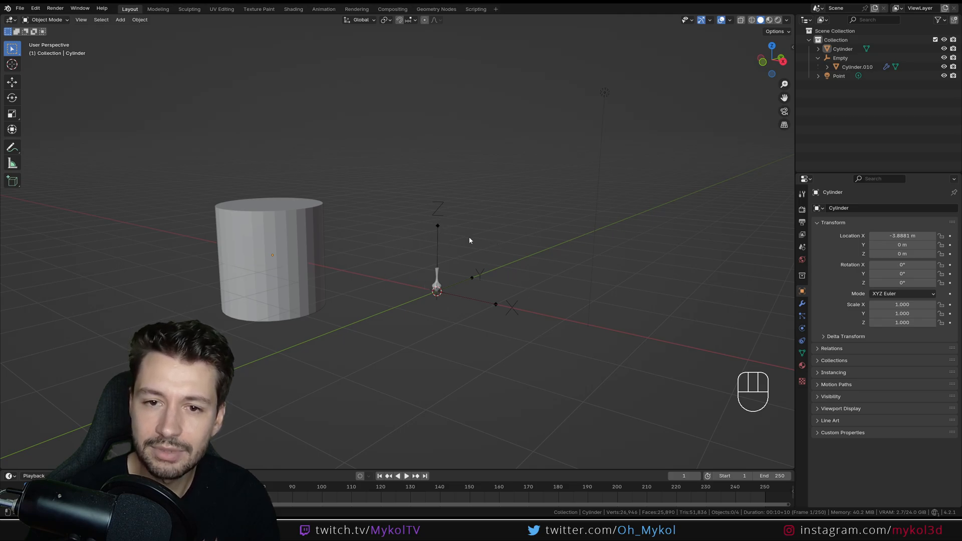
Turn off the viewport overlays and select the cylinder and the vase in turn to check for selection outlines
{"action": "scroll", "coordinate": [392, 309], "scroll_direction": "up", "scroll_amount": 2}
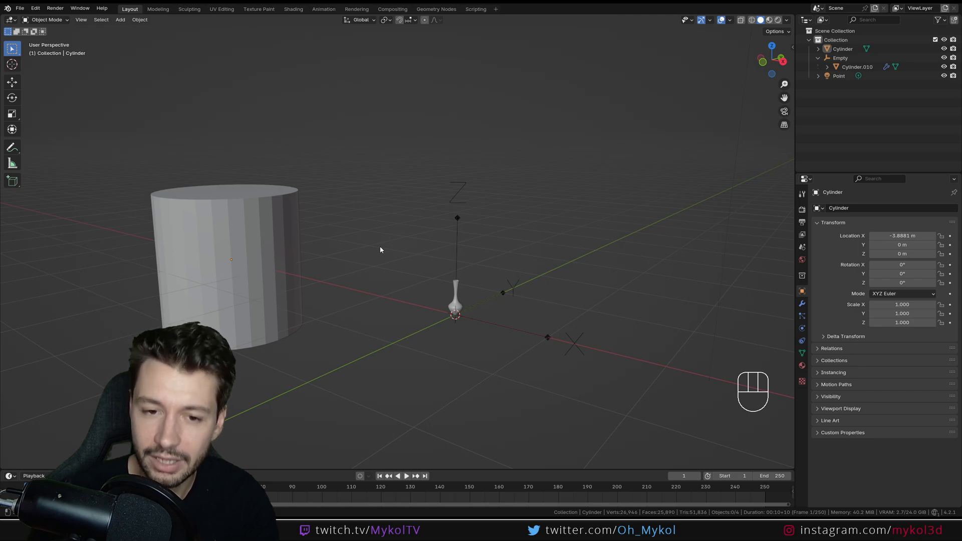
{"action": "left_click", "coordinate": [722, 20]}
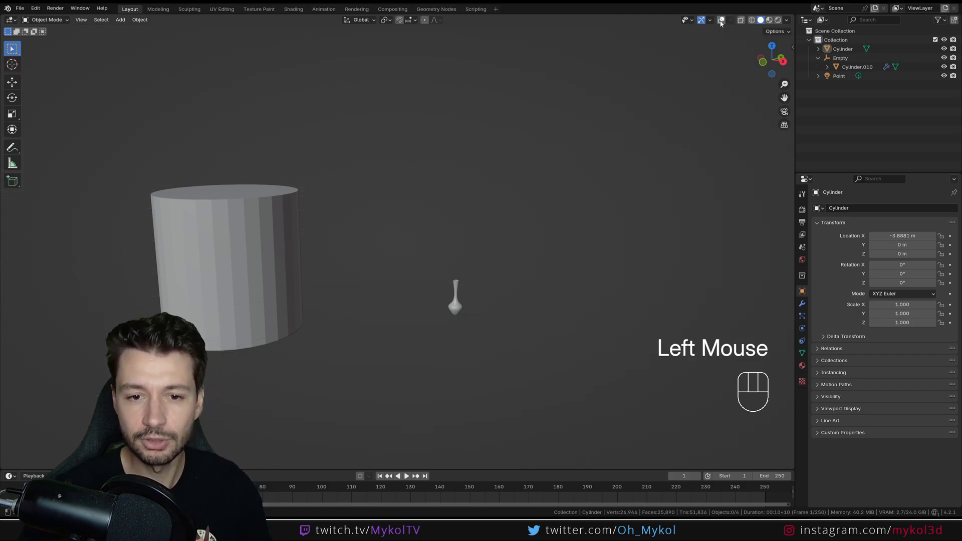
{"action": "left_click", "coordinate": [281, 230]}
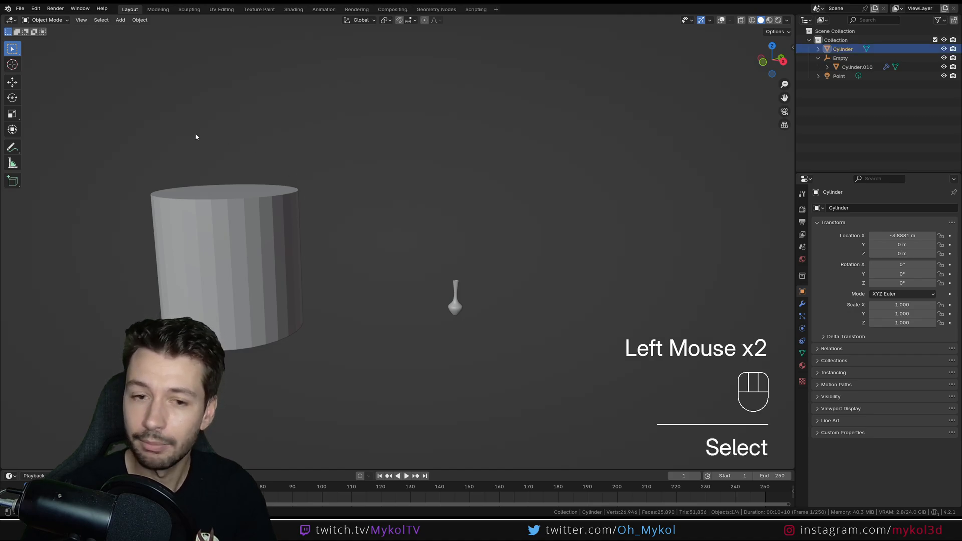
{"action": "left_click", "coordinate": [455, 306]}
{"action": "left_click", "coordinate": [242, 225]}
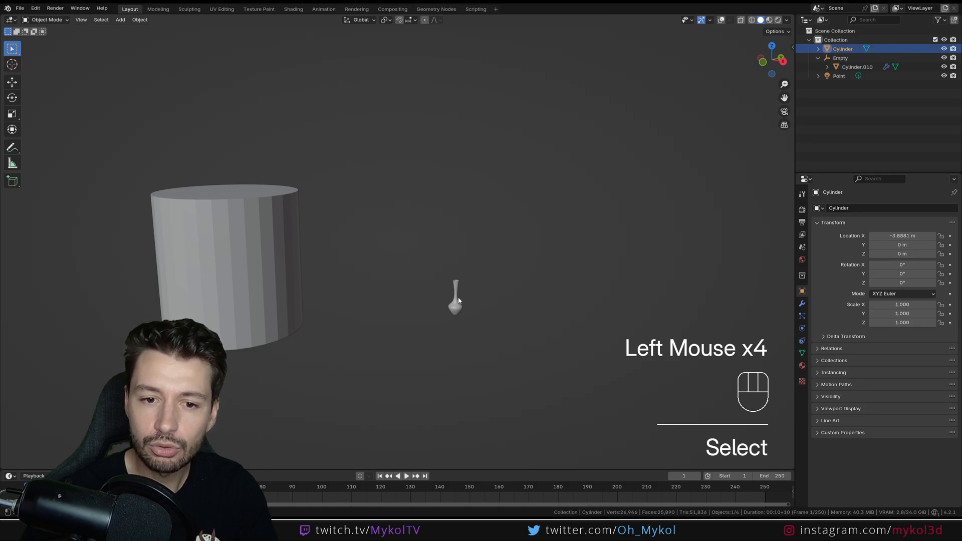
Select the vase and cylinder in turn with overlays hidden, and briefly show the Move gizmo on the vase
{"action": "left_click", "coordinate": [455, 301]}
{"action": "left_click", "coordinate": [455, 301]}
{"action": "left_click", "coordinate": [459, 309]}
{"action": "left_click", "coordinate": [201, 221]}
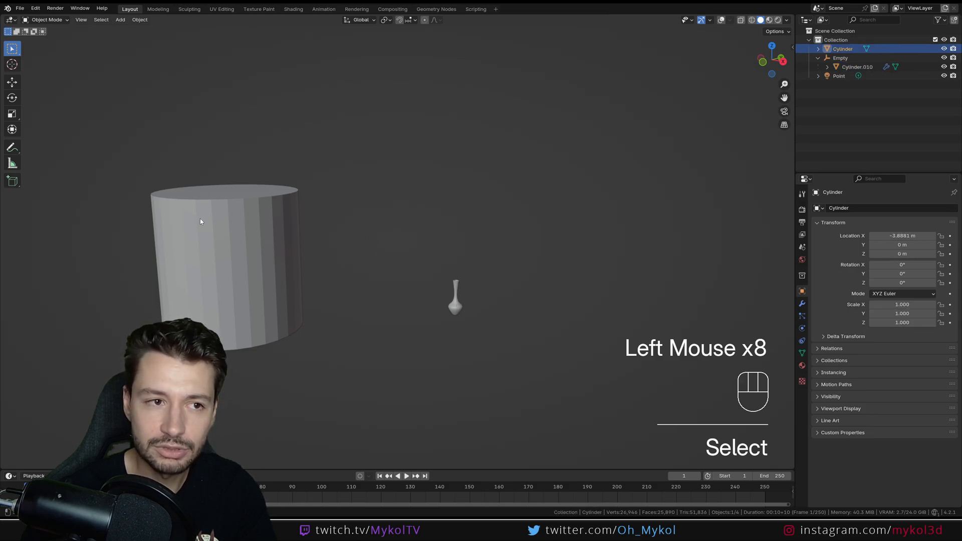
{"action": "left_click", "coordinate": [455, 308]}
{"action": "left_click", "coordinate": [12, 82]}
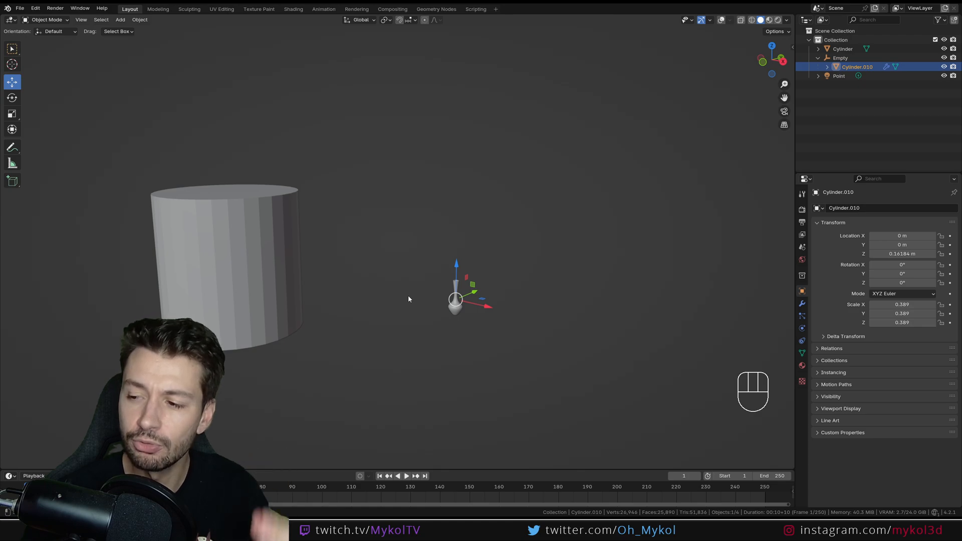
{"action": "left_click", "coordinate": [12, 50]}
Alternate the selection between the cylinder and vase, then try moving the vase freely and cancel the move
{"action": "left_click", "coordinate": [234, 225]}
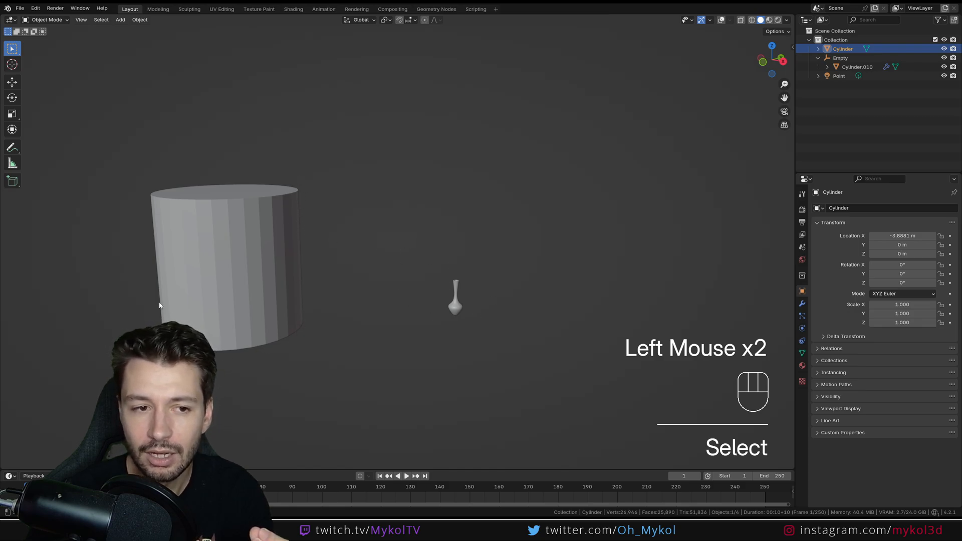
{"action": "left_click", "coordinate": [457, 314]}
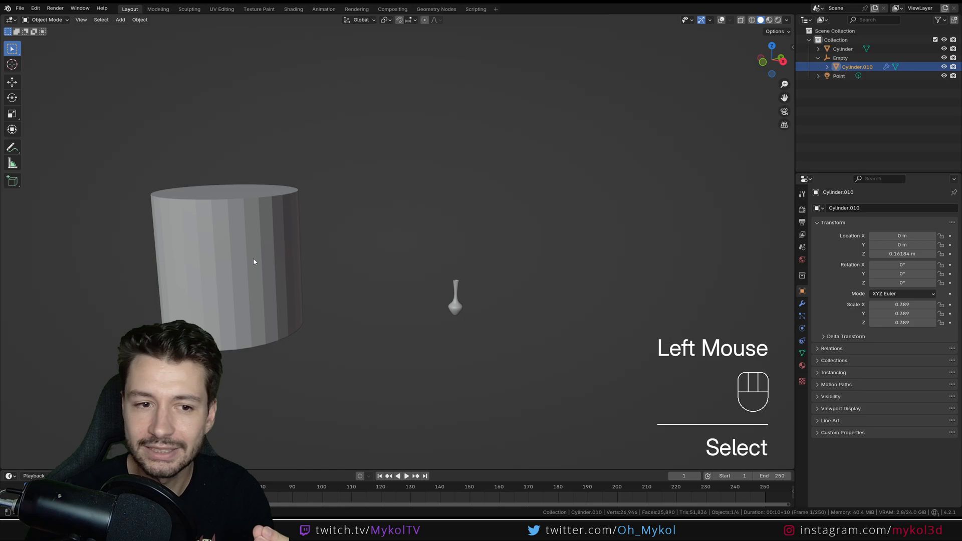
{"action": "left_click", "coordinate": [253, 262]}
{"action": "left_click", "coordinate": [459, 307]}
{"action": "key", "text": "g"}
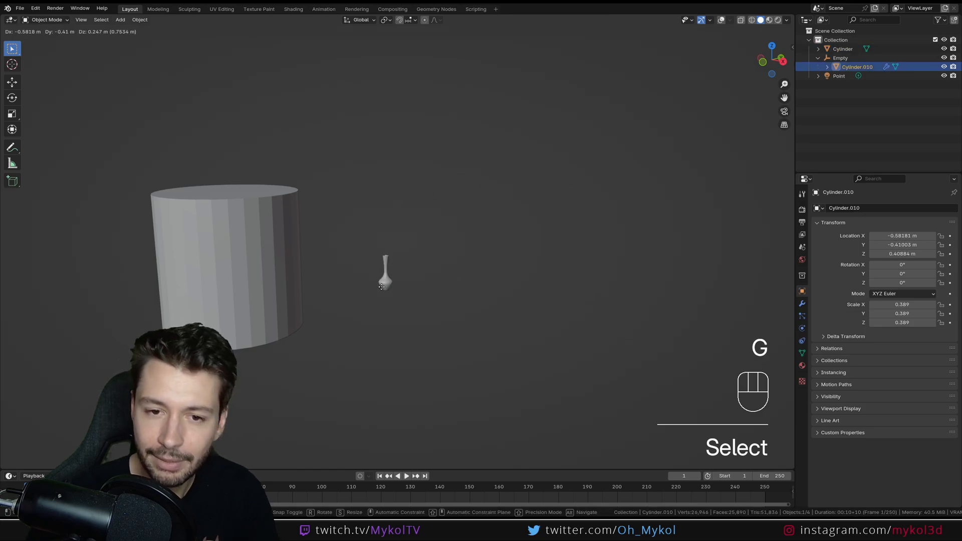
{"action": "key", "text": "Escape"}
Select the cylinder, turn the viewport overlays back on and select the vase
{"action": "left_click", "coordinate": [249, 234]}
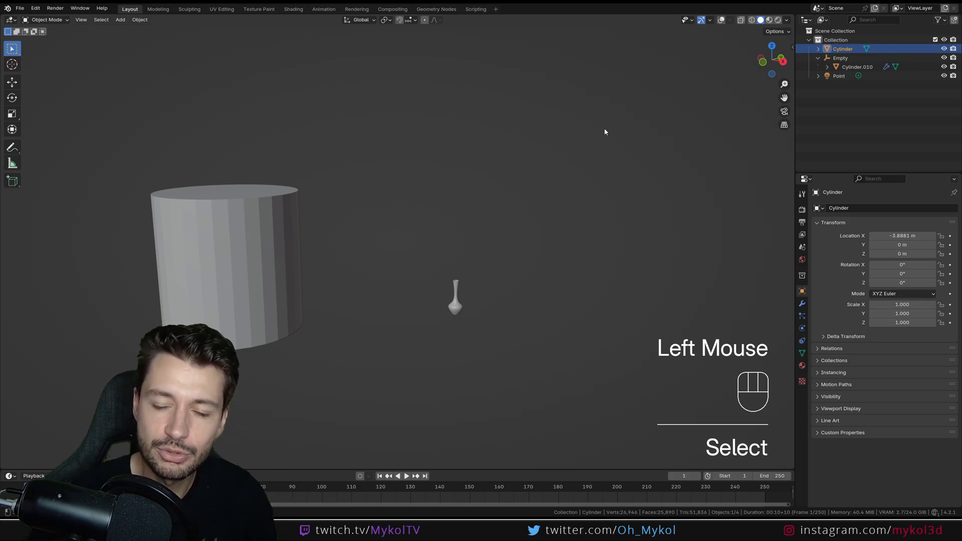
{"action": "left_click", "coordinate": [722, 20]}
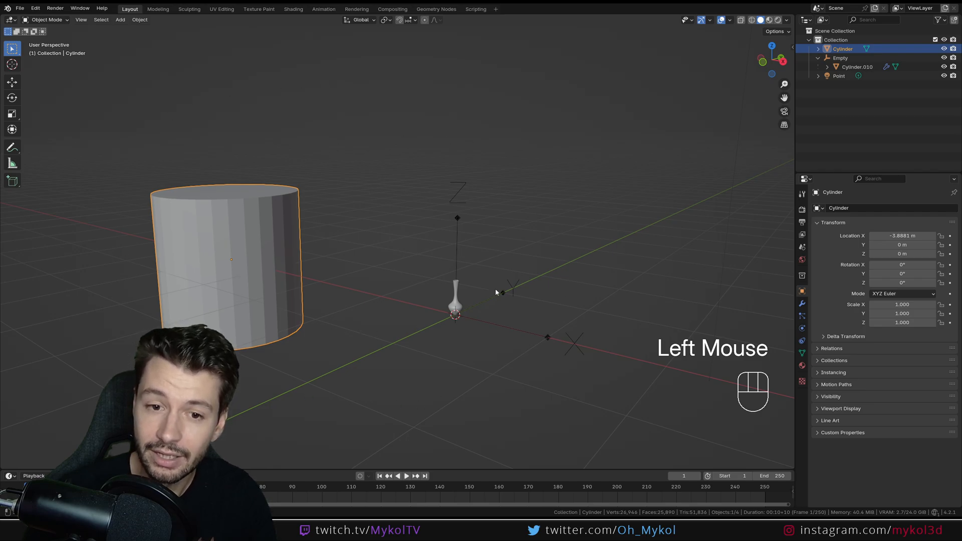
{"action": "left_click", "coordinate": [457, 299]}
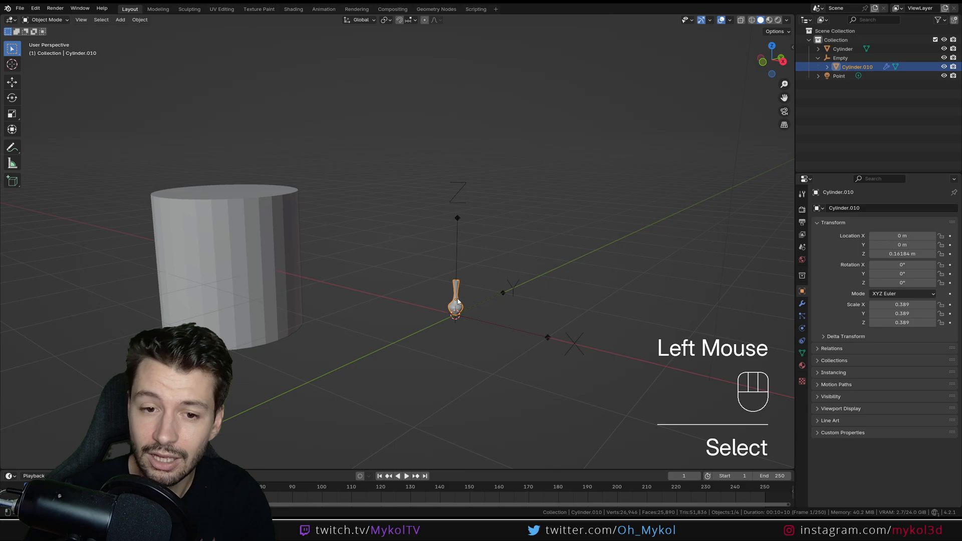
Hide the Floor grid overlay and show it again
{"action": "left_click", "coordinate": [731, 21]}
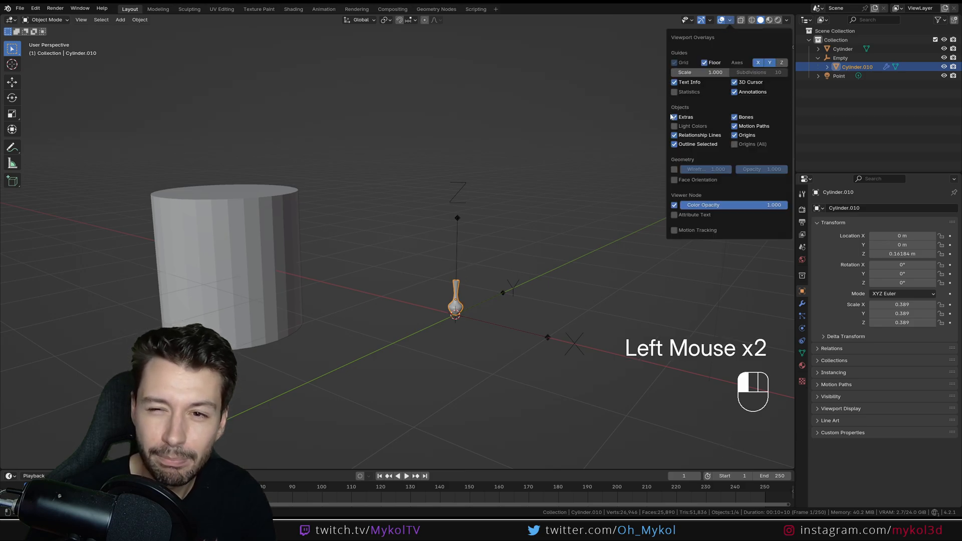
{"action": "left_click", "coordinate": [705, 63]}
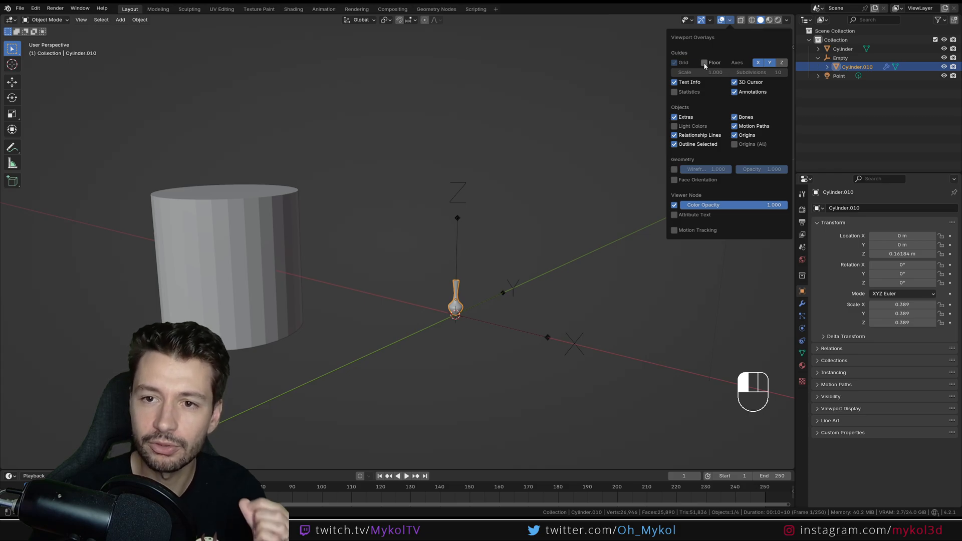
{"action": "left_click", "coordinate": [705, 62]}
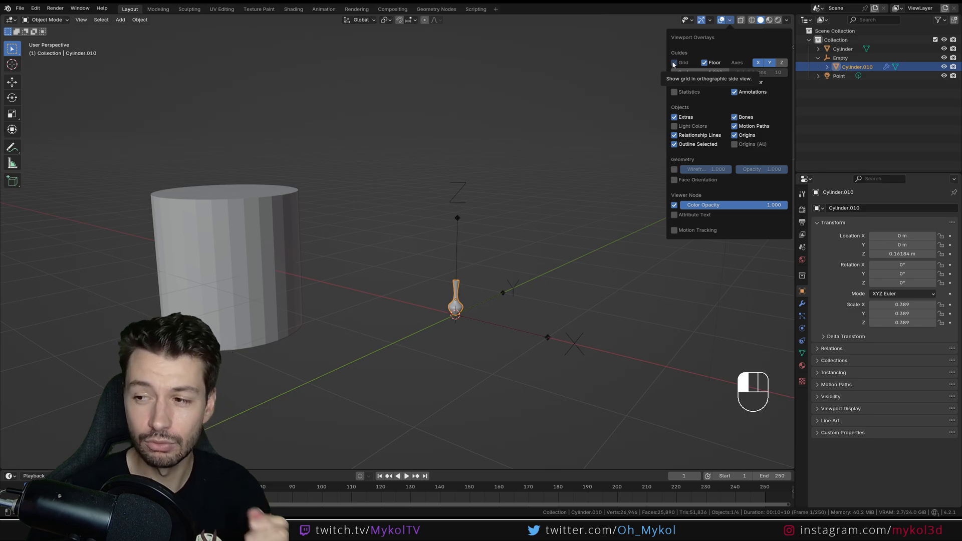
Switch to the front orthographic view and toggle the Grid overlay off and back on
{"action": "middle_click", "coordinate": [566, 176]}
{"action": "middle_click_drag", "start_coordinate": [566, 179], "coordinate": [582, 179]}
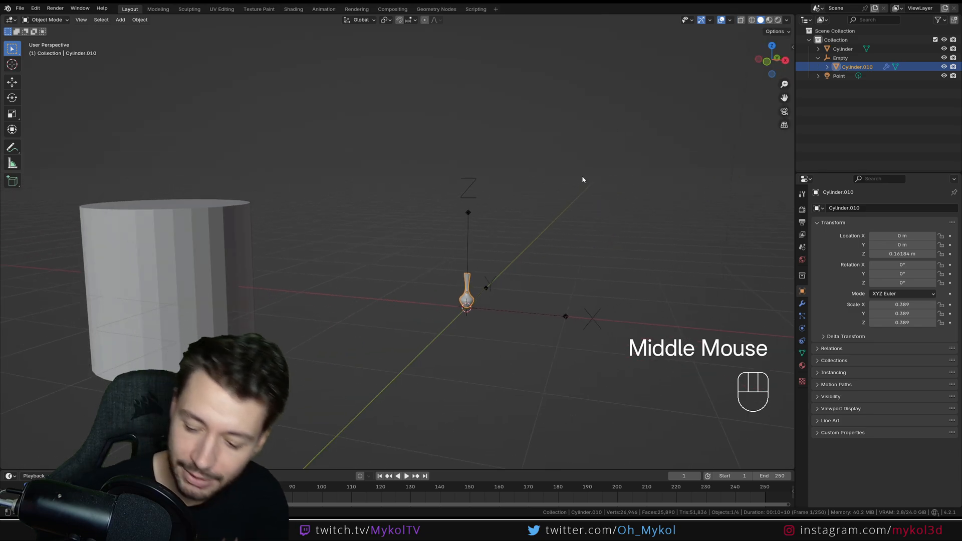
{"action": "key", "text": "KP_1"}
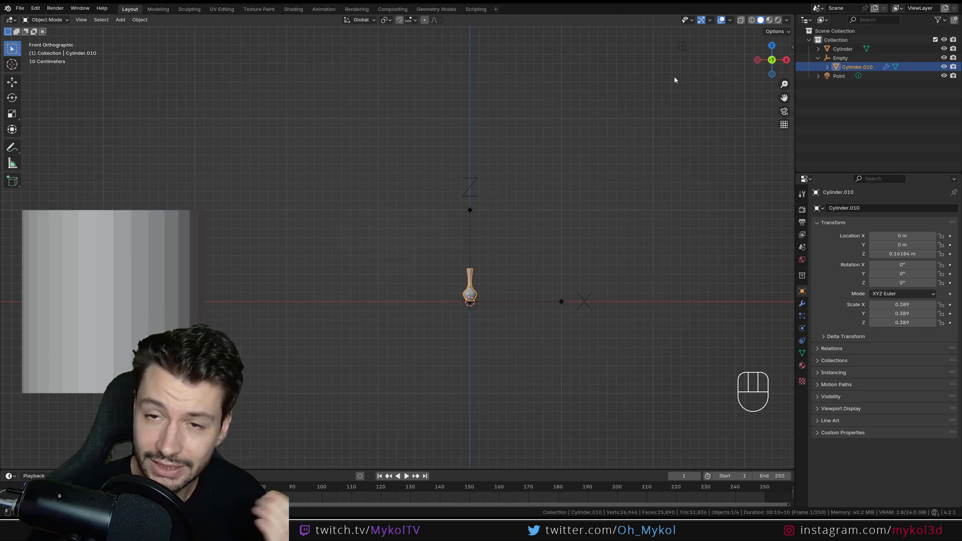
{"action": "left_click", "coordinate": [731, 20]}
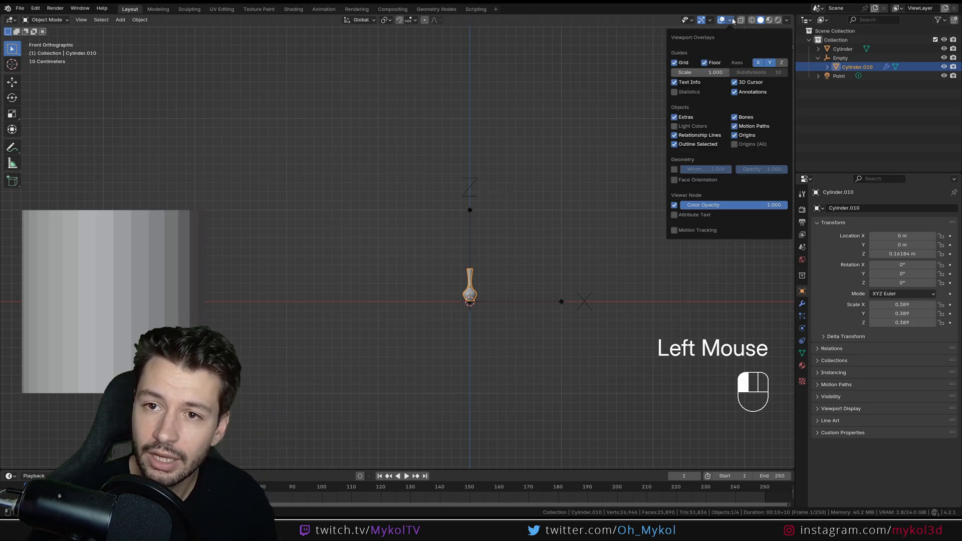
{"action": "left_click", "coordinate": [675, 63]}
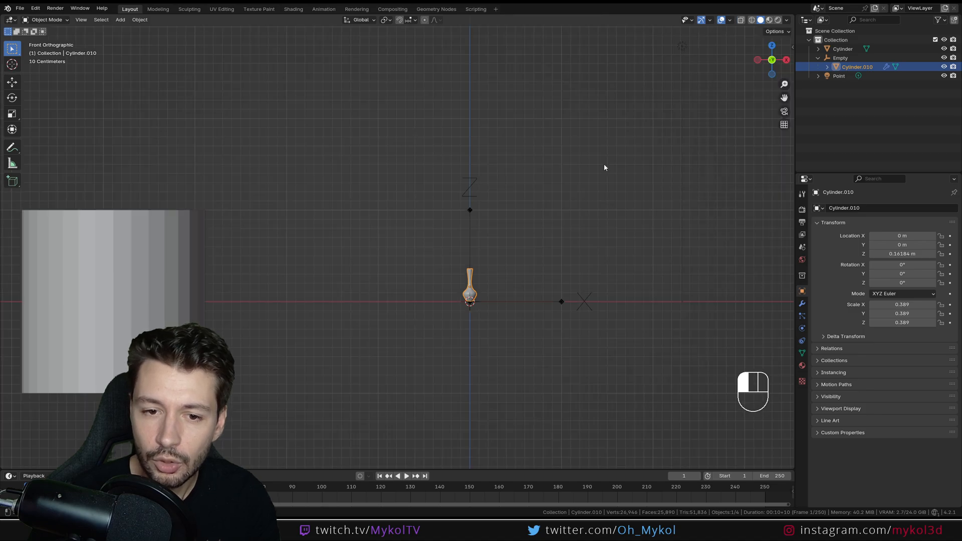
Return to a perspective view of the scene and switch all viewport overlays off and back on
{"action": "middle_click_drag", "start_coordinate": [604, 164], "coordinate": [534, 225]}
{"action": "scroll", "coordinate": [512, 251], "scroll_direction": "down", "scroll_amount": 2}
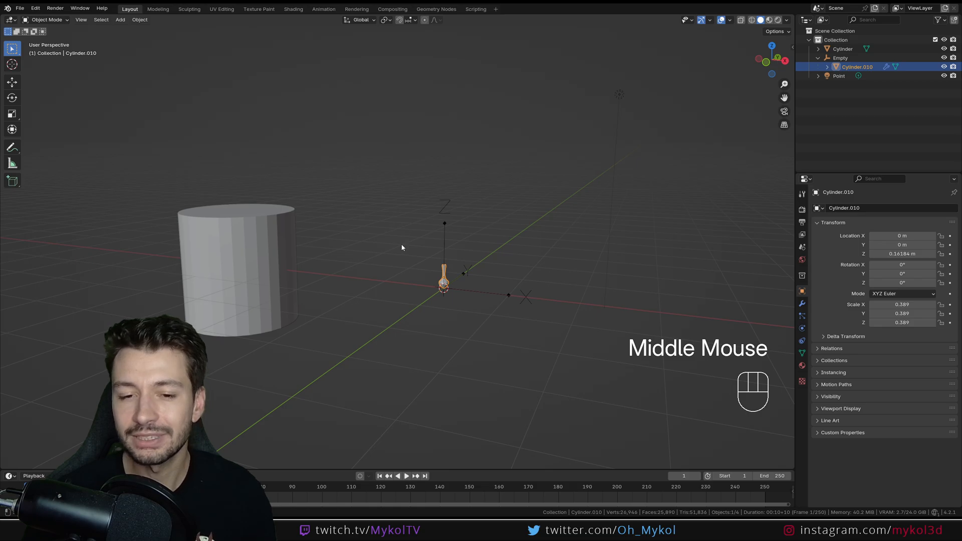
{"action": "left_click", "coordinate": [720, 20]}
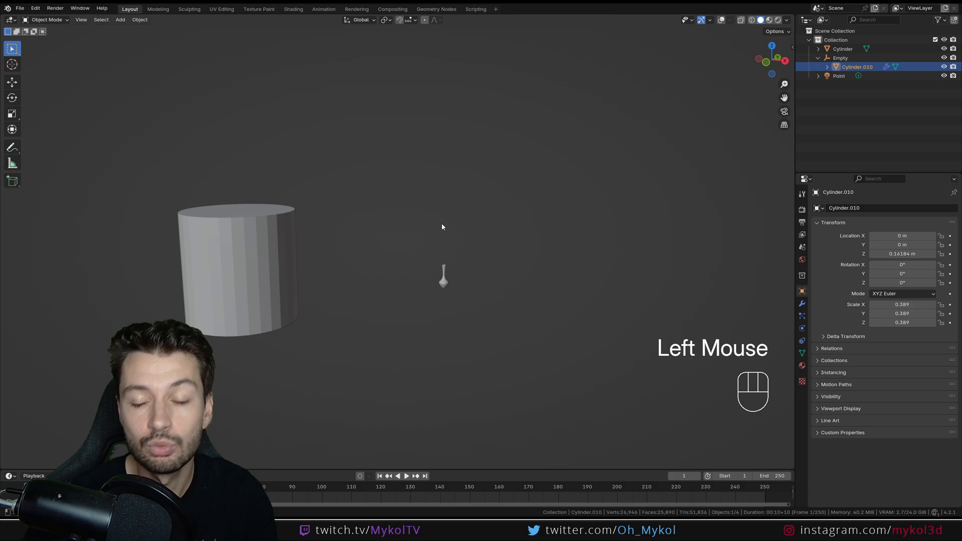
{"action": "left_click", "coordinate": [722, 21]}
Toggle the X and Z axis lines and the 3D Cursor overlay in turn, restoring each one
{"action": "left_click", "coordinate": [730, 20]}
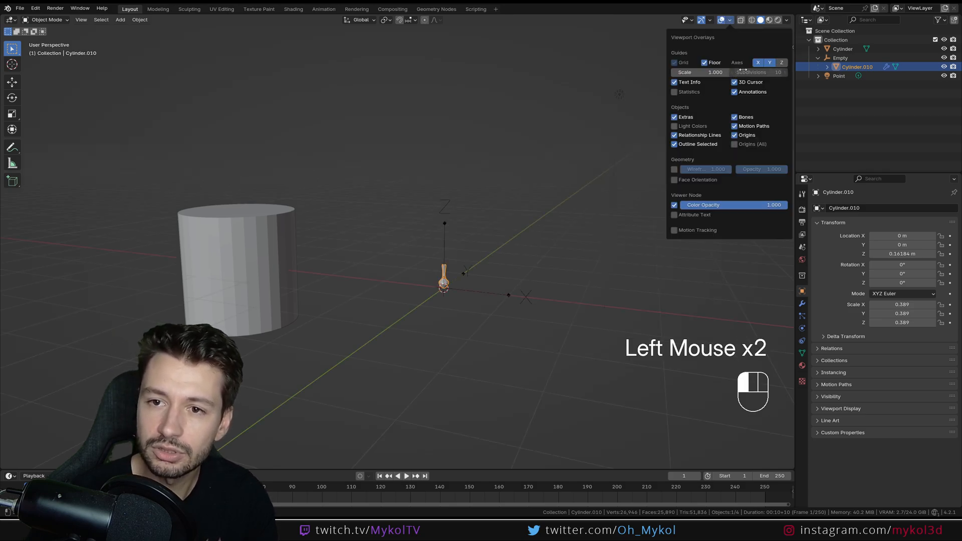
{"action": "left_click", "coordinate": [759, 63]}
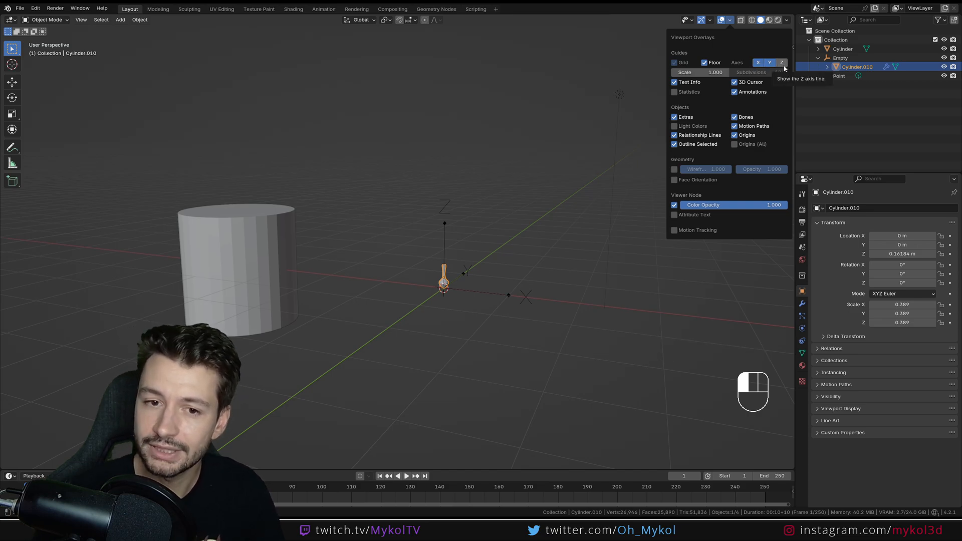
{"action": "left_click", "coordinate": [785, 68]}
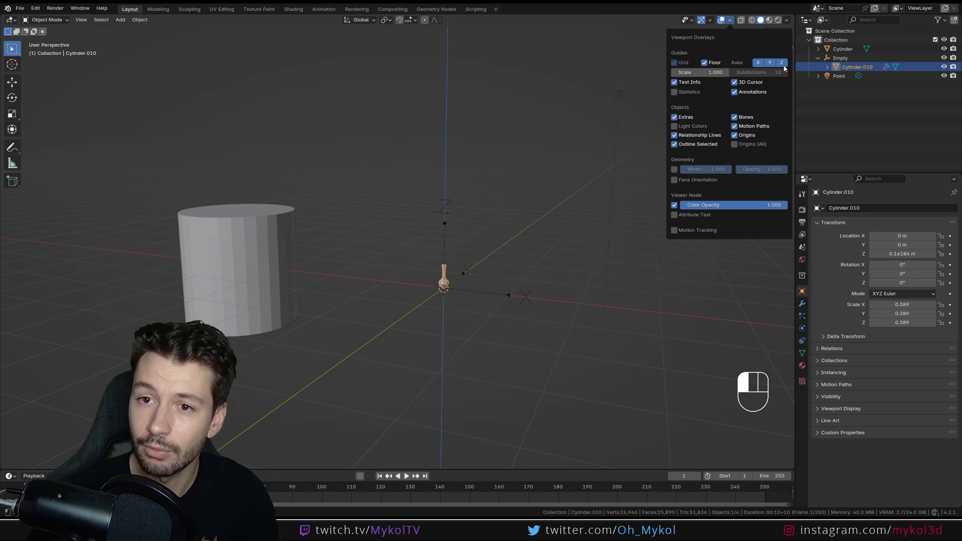
{"action": "left_click", "coordinate": [785, 68]}
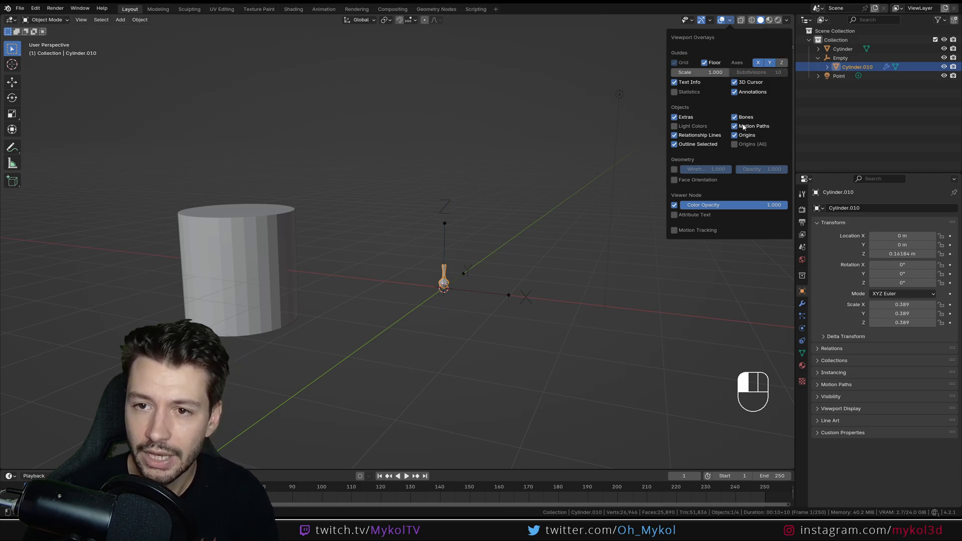
{"action": "left_click", "coordinate": [734, 83]}
{"action": "left_click", "coordinate": [734, 82]}
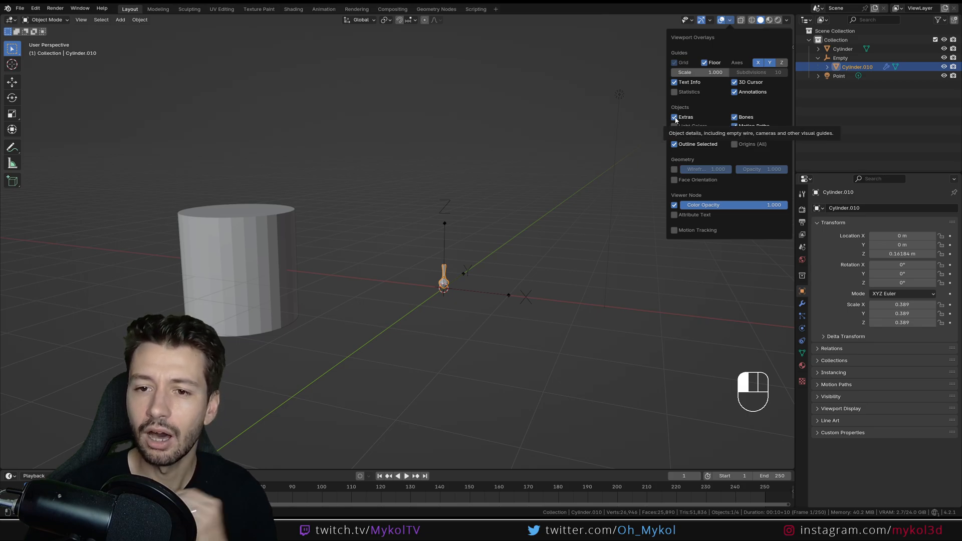
Turn off Outline Selected, alternate selection between the vase and cylinder, ending on the cylinder, and turn Outline Selected back on
{"action": "left_click", "coordinate": [674, 145]}
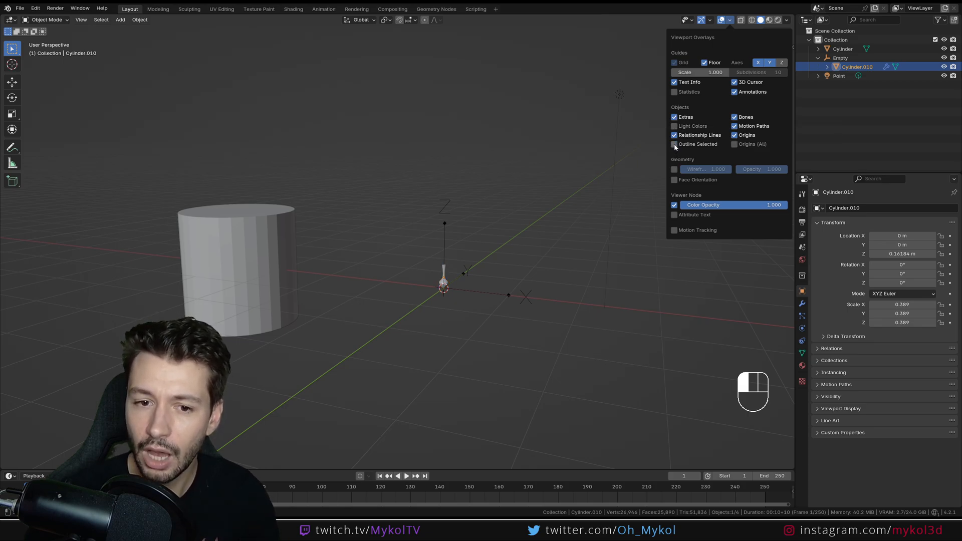
{"action": "left_click", "coordinate": [675, 145]}
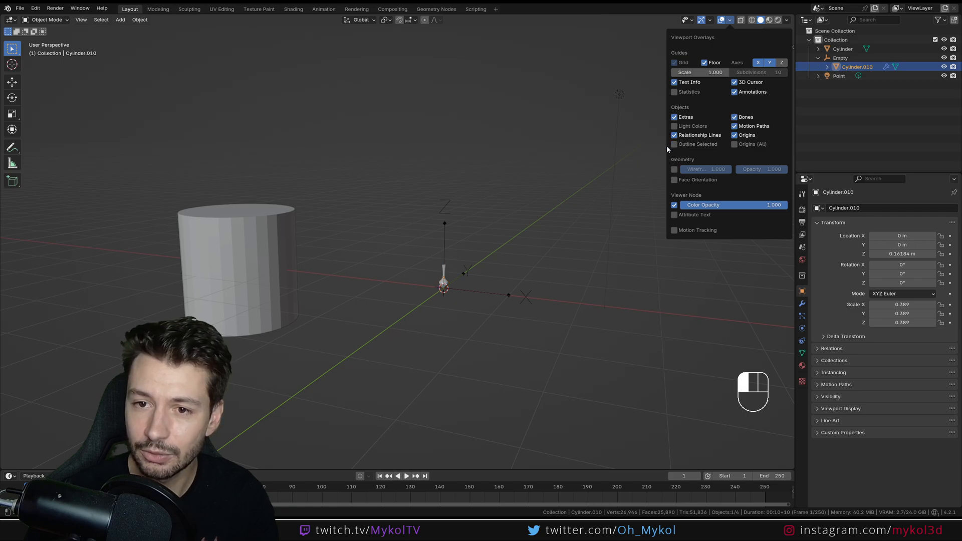
{"action": "left_click", "coordinate": [239, 245]}
{"action": "left_click", "coordinate": [444, 280]}
{"action": "left_click", "coordinate": [301, 242]}
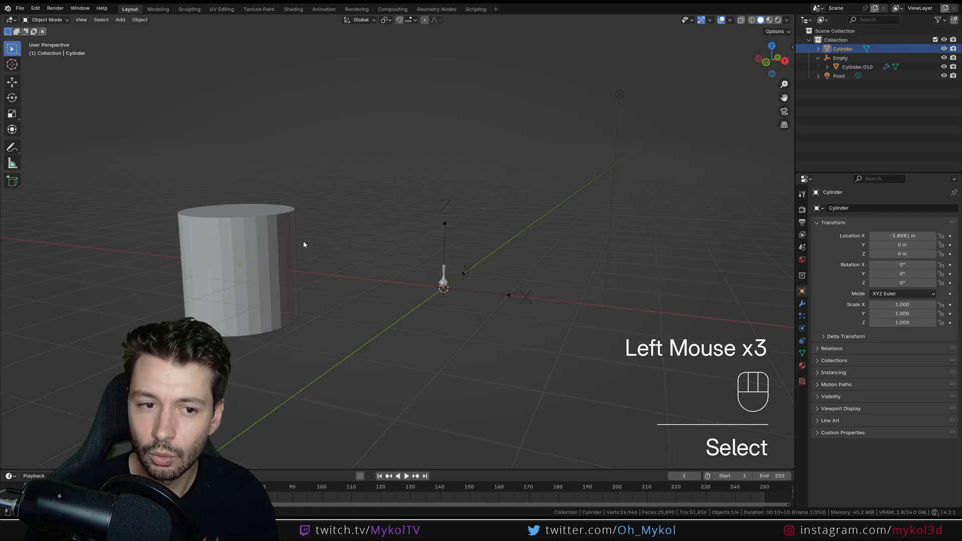
{"action": "left_click", "coordinate": [730, 20]}
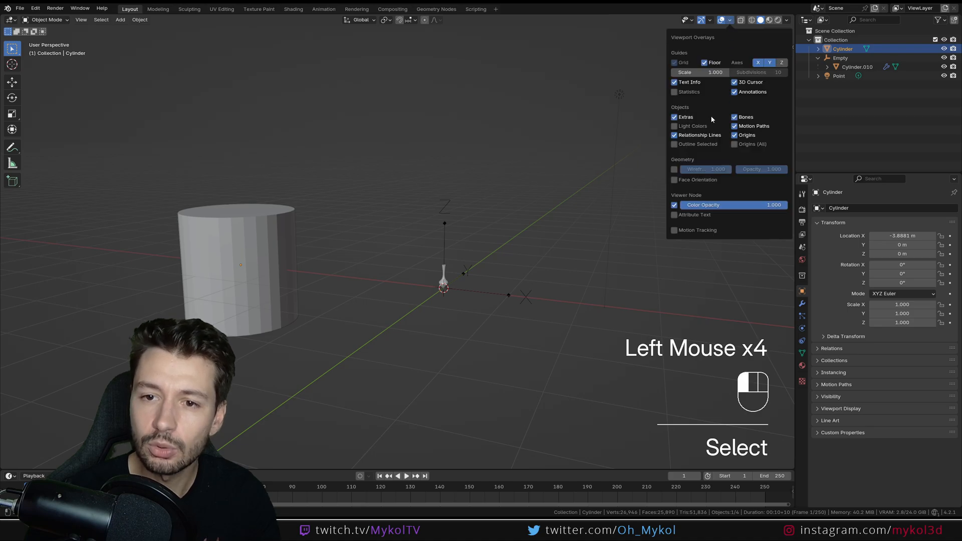
{"action": "left_click", "coordinate": [675, 145]}
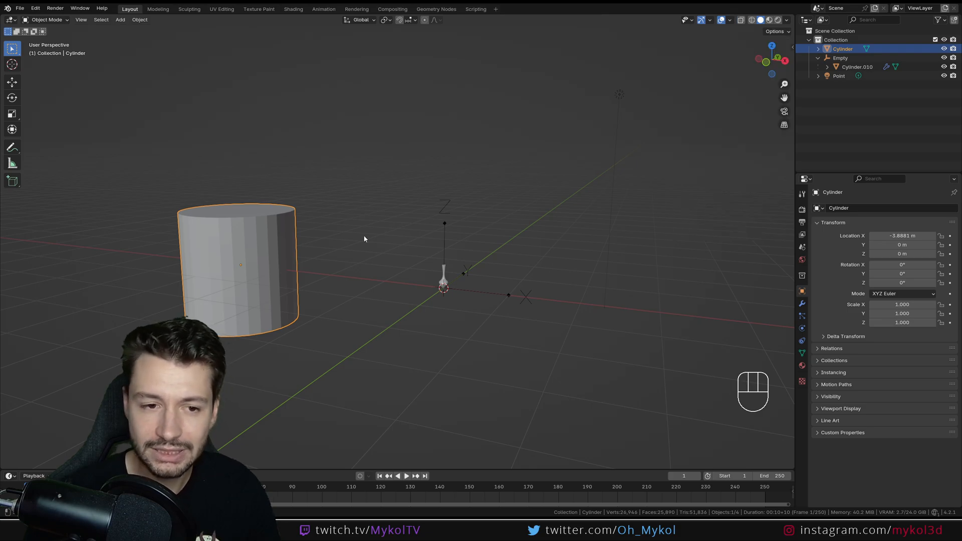
Hide the Origins overlay while viewing the cylinder's origin point up close, and show it again
{"action": "scroll", "coordinate": [211, 274], "scroll_direction": "up", "scroll_amount": 2}
{"action": "middle_click_drag", "start_coordinate": [350, 283], "coordinate": [355, 227], "text": "shift"}
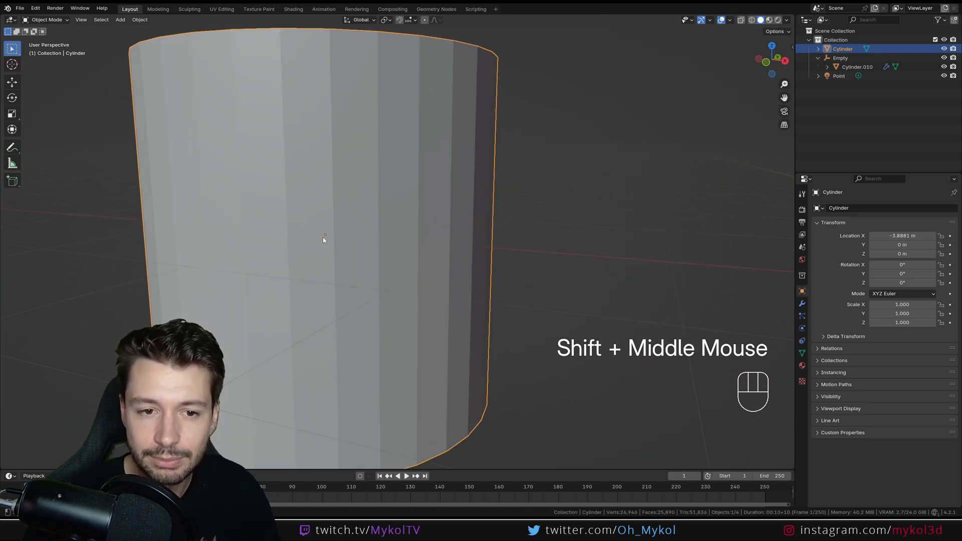
{"action": "left_click", "coordinate": [733, 20]}
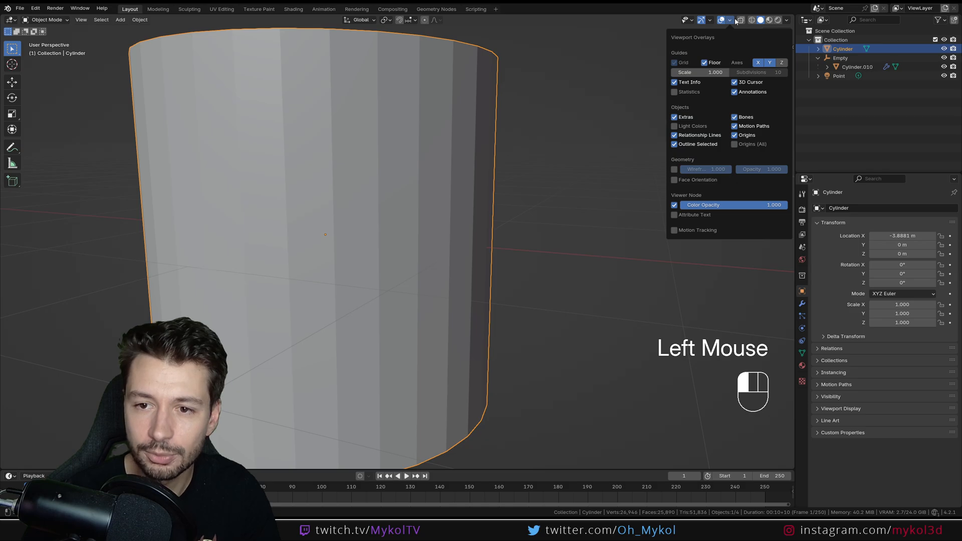
{"action": "left_click", "coordinate": [735, 135]}
{"action": "left_click", "coordinate": [735, 135]}
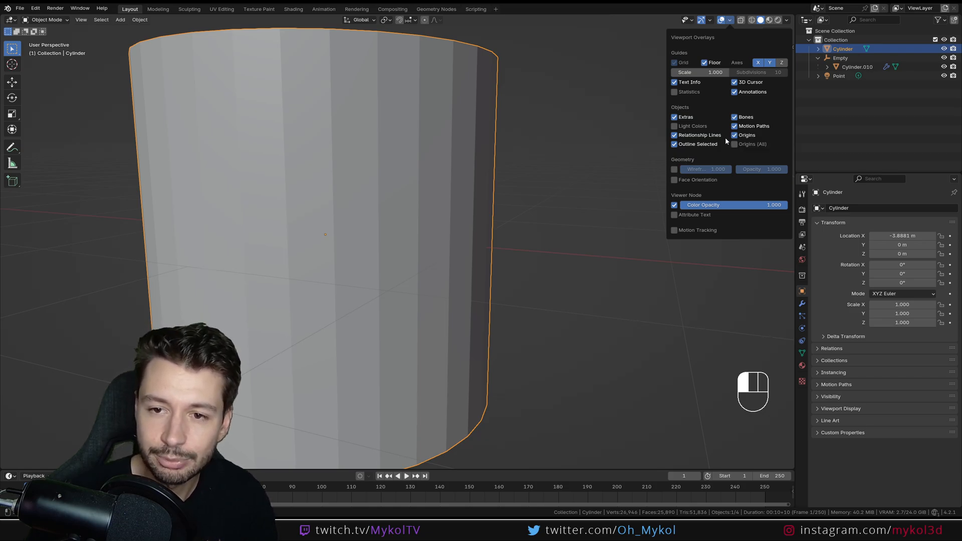
Enable the Wireframe geometry overlay with the cylinder and vase in view, and try its threshold and Opacity, leaving both at 1.000
{"action": "scroll", "coordinate": [537, 195], "scroll_direction": "down", "scroll_amount": 3}
{"action": "mouse_move", "coordinate": [567, 249]}
{"action": "middle_mouse_down", "text": "shift"}
{"action": "mouse_move", "coordinate": [456, 232]}
{"action": "mouse_move", "coordinate": [442, 262]}
{"action": "middle_mouse_up", "text": "shift"}
{"action": "scroll", "coordinate": [434, 251], "scroll_direction": "up", "scroll_amount": 3}
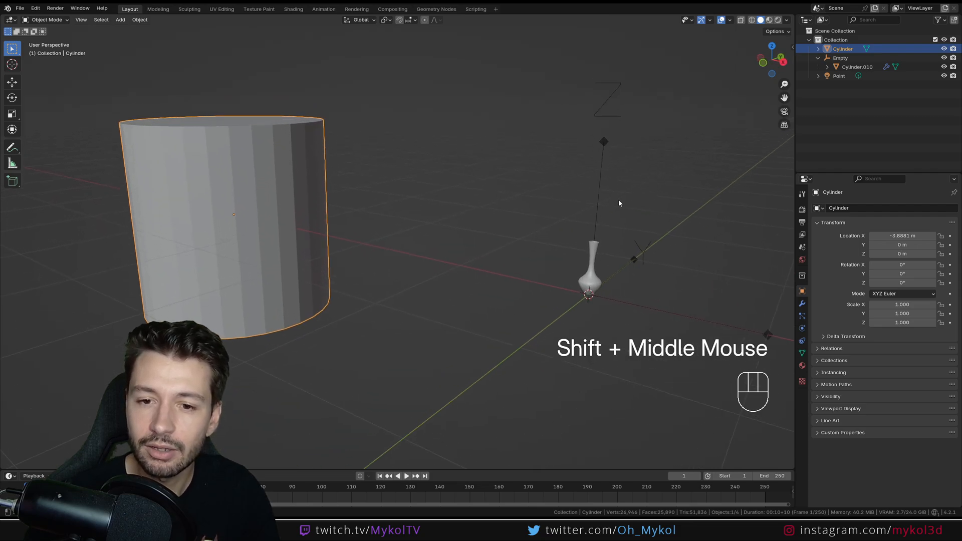
{"action": "left_click", "coordinate": [787, 20]}
{"action": "mouse_move", "coordinate": [730, 22]}
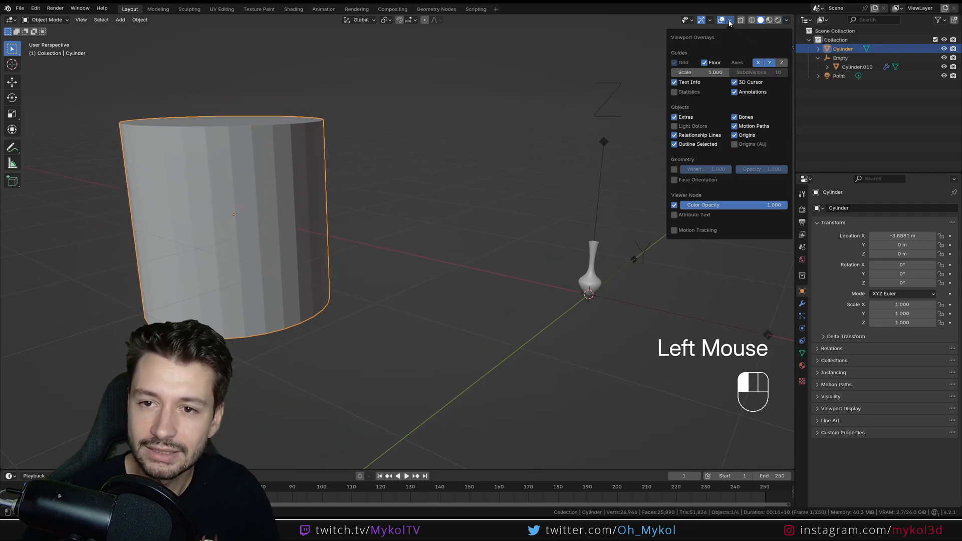
{"action": "left_click", "coordinate": [675, 169]}
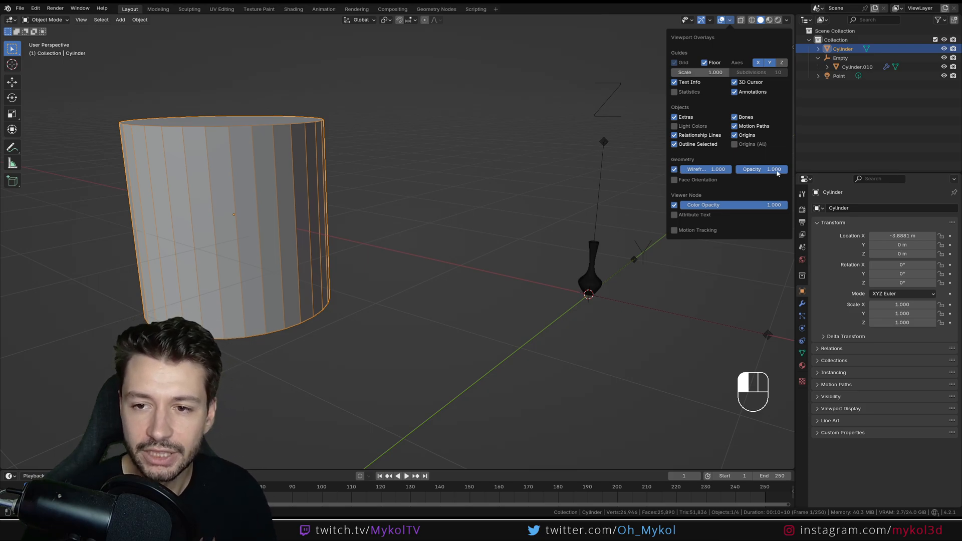
{"action": "mouse_move", "coordinate": [778, 173]}
{"action": "left_mouse_down"}
{"action": "mouse_move", "coordinate": [732, 173]}
{"action": "mouse_move", "coordinate": [788, 170]}
{"action": "left_mouse_up"}
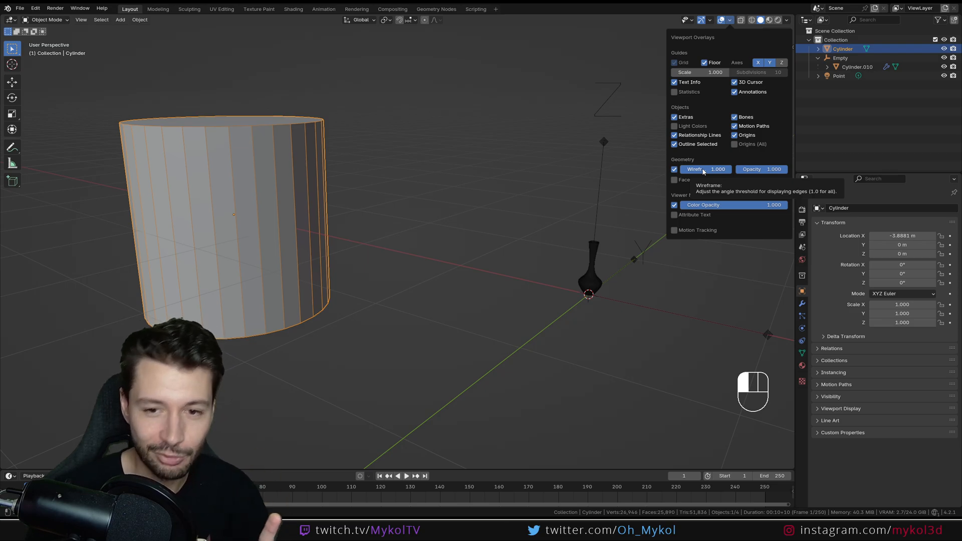
{"action": "mouse_move", "coordinate": [703, 170]}
{"action": "left_mouse_down"}
{"action": "mouse_move", "coordinate": [679, 170]}
{"action": "mouse_move", "coordinate": [704, 170]}
{"action": "left_mouse_up"}
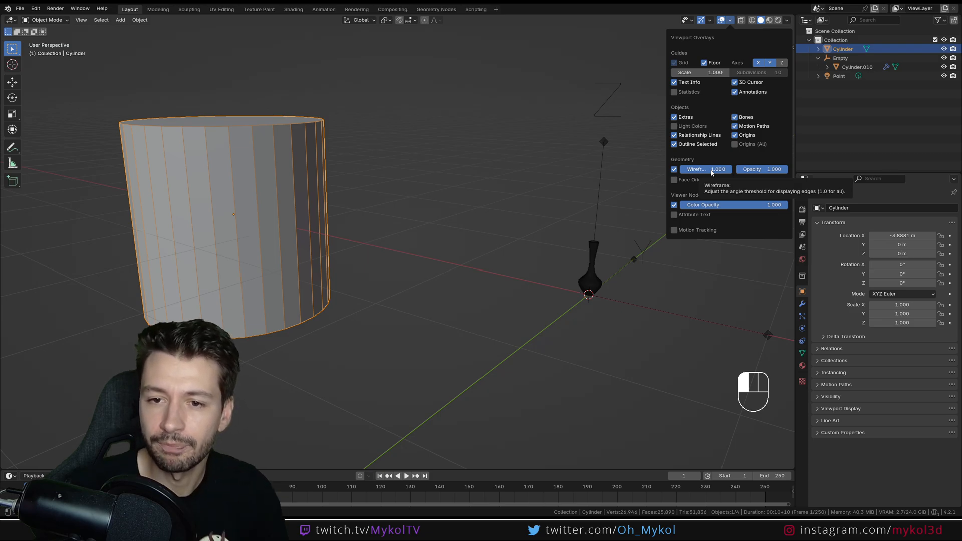
Deselect the cylinder and examine its wireframe edges up close
{"action": "middle_click_drag", "start_coordinate": [350, 180], "coordinate": [436, 161], "text": "shift"}
{"action": "scroll", "coordinate": [441, 279], "scroll_direction": "up", "scroll_amount": 2}
{"action": "left_click", "coordinate": [561, 214]}
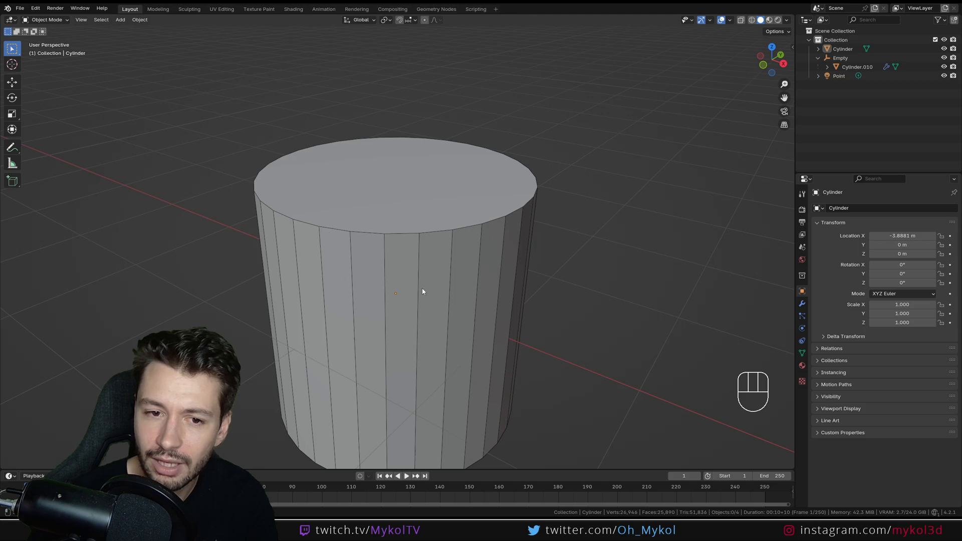
Frame the vase in the viewport, deselect it, and examine its wireframe from different angles
{"action": "scroll", "coordinate": [383, 253], "scroll_direction": "down", "scroll_amount": 3}
{"action": "middle_click_drag", "start_coordinate": [464, 278], "coordinate": [329, 136], "text": "shift"}
{"action": "scroll", "coordinate": [448, 149], "scroll_direction": "up", "scroll_amount": 3}
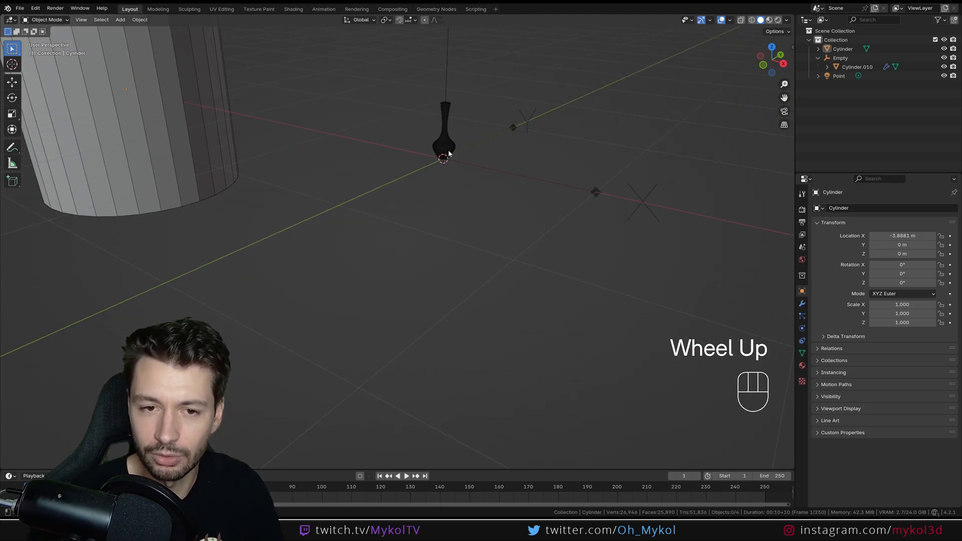
{"action": "left_click", "coordinate": [448, 149]}
{"action": "key", "text": "KP_Decimal"}
{"action": "left_click", "coordinate": [464, 224]}
{"action": "middle_click_drag", "start_coordinate": [464, 224], "coordinate": [437, 176]}
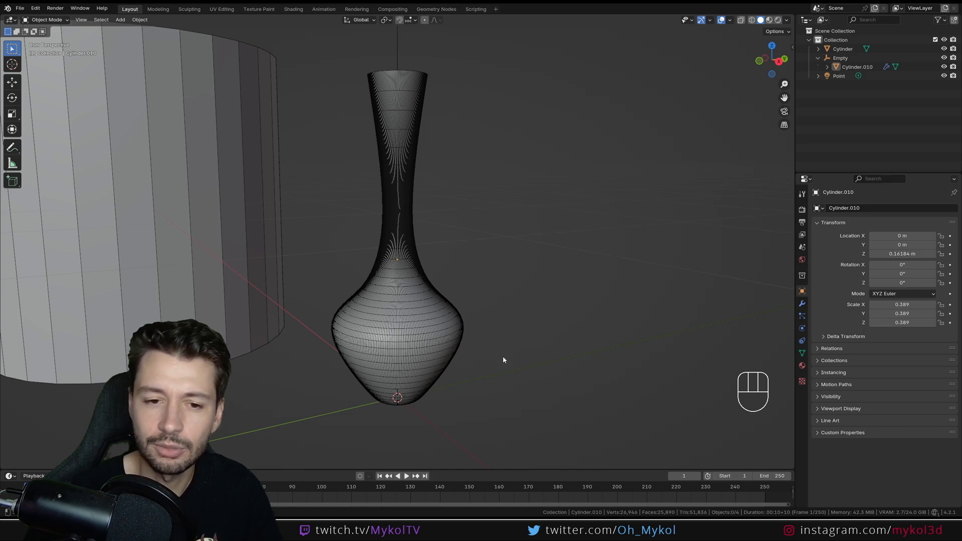
{"action": "middle_click_drag", "start_coordinate": [503, 361], "coordinate": [555, 350]}
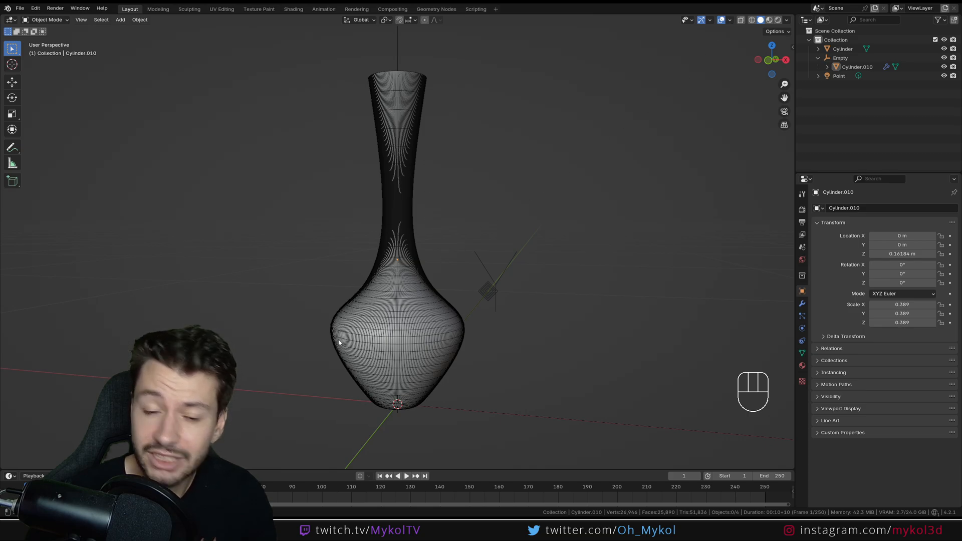
Try Levels Viewport 4 in the vase's Subdivision modifier with the vase deselected, and return it to 3
{"action": "left_click", "coordinate": [403, 217]}
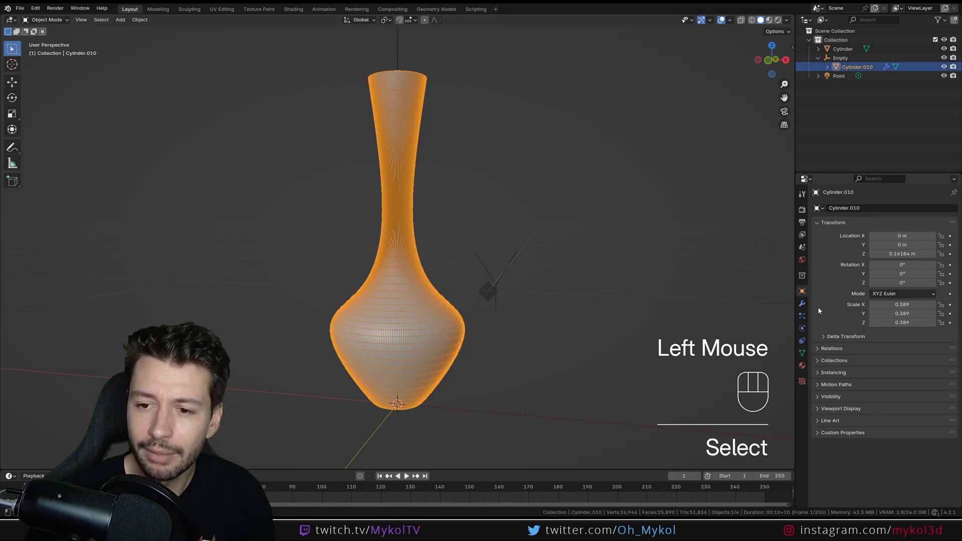
{"action": "left_click", "coordinate": [802, 304]}
{"action": "left_click", "coordinate": [818, 223]}
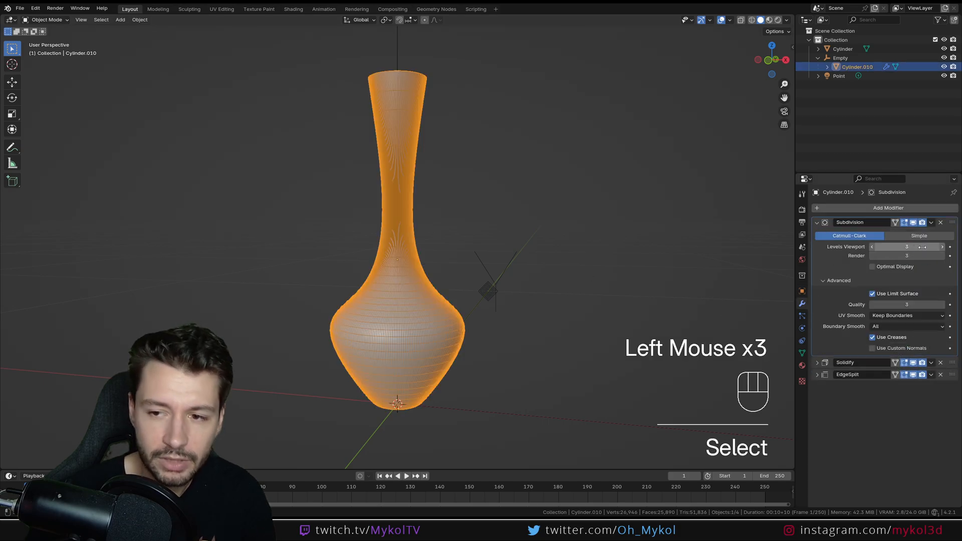
{"action": "left_click", "coordinate": [939, 246]}
{"action": "left_click", "coordinate": [457, 242]}
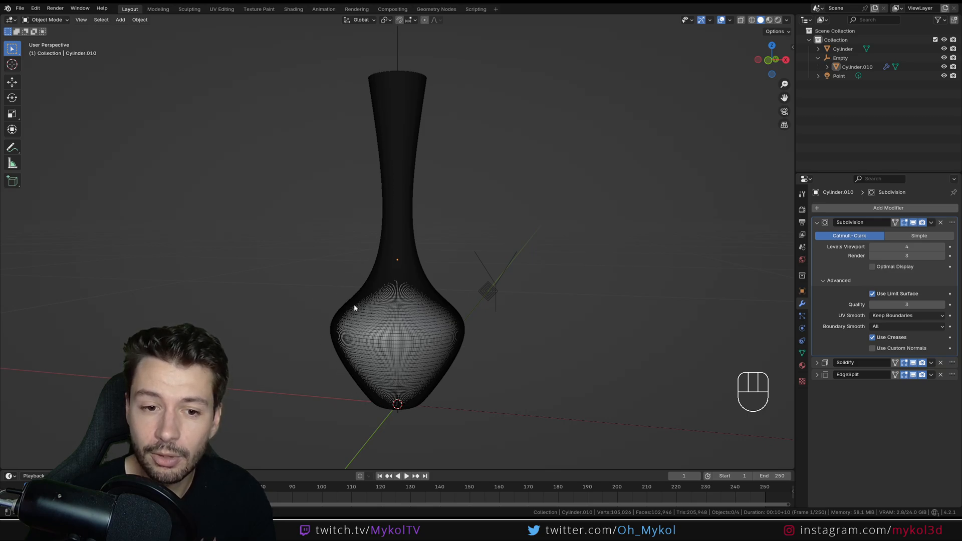
{"action": "left_click", "coordinate": [874, 247]}
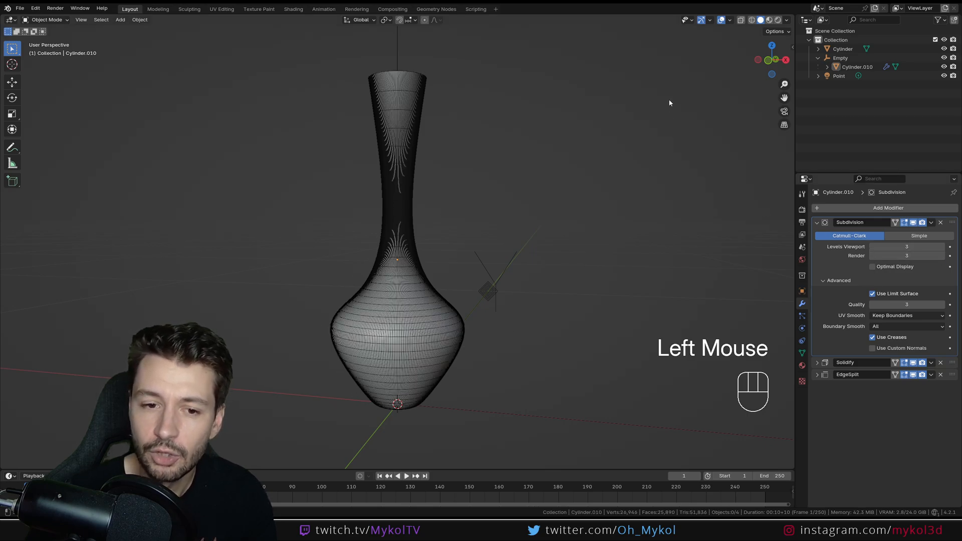
Lower the Wireframe overlay threshold to about 0.863 and examine the edges still drawn on the vase
{"action": "left_click", "coordinate": [730, 20]}
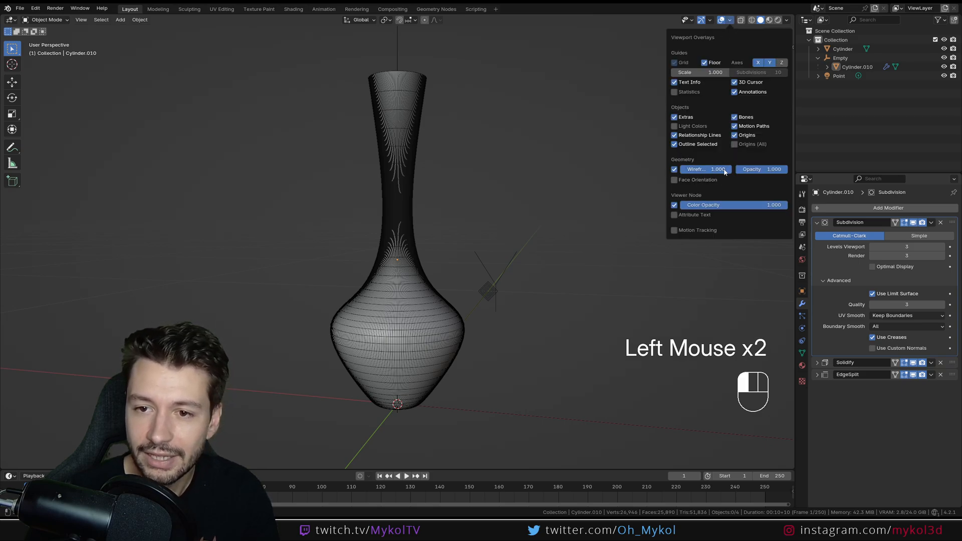
{"action": "left_click_drag", "start_coordinate": [718, 170], "coordinate": [712, 170]}
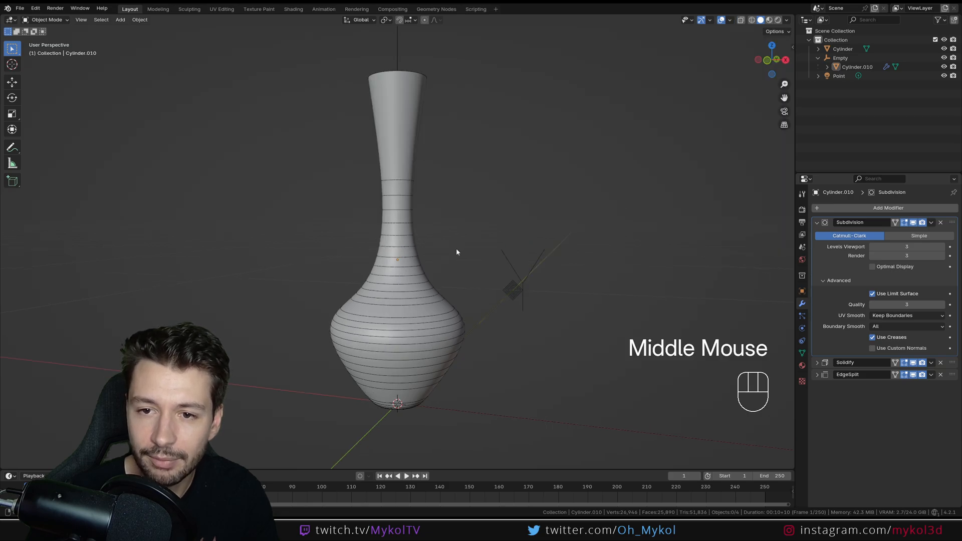
{"action": "middle_click_drag", "start_coordinate": [456, 248], "coordinate": [332, 281]}
{"action": "scroll", "coordinate": [442, 320], "scroll_direction": "up", "scroll_amount": 3}
{"action": "scroll", "coordinate": [421, 365], "scroll_direction": "down", "scroll_amount": 3}
{"action": "middle_click_drag", "start_coordinate": [421, 365], "coordinate": [384, 197]}
{"action": "scroll", "coordinate": [389, 250], "scroll_direction": "down", "scroll_amount": 2}
{"action": "scroll", "coordinate": [430, 269], "scroll_direction": "up", "scroll_amount": 6}
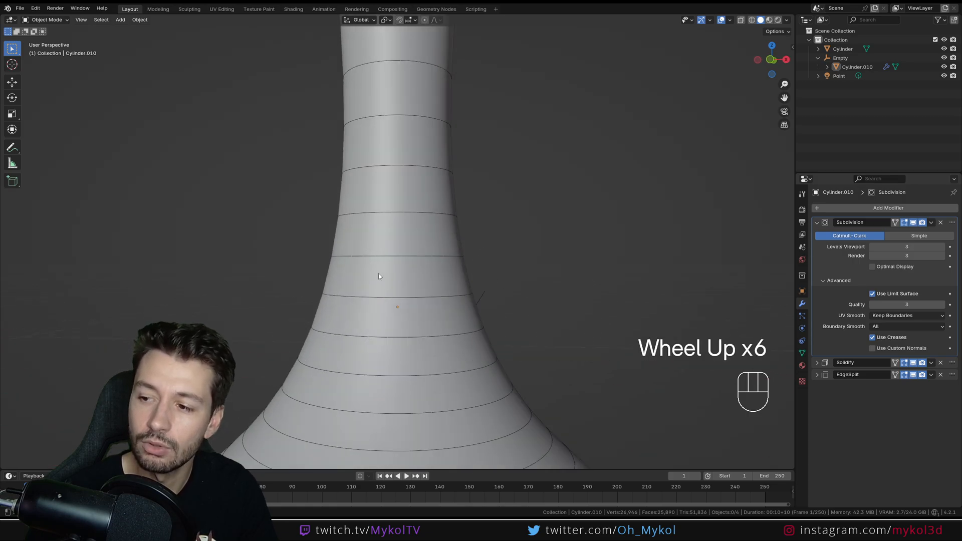
{"action": "scroll", "coordinate": [379, 276], "scroll_direction": "down", "scroll_amount": 2}
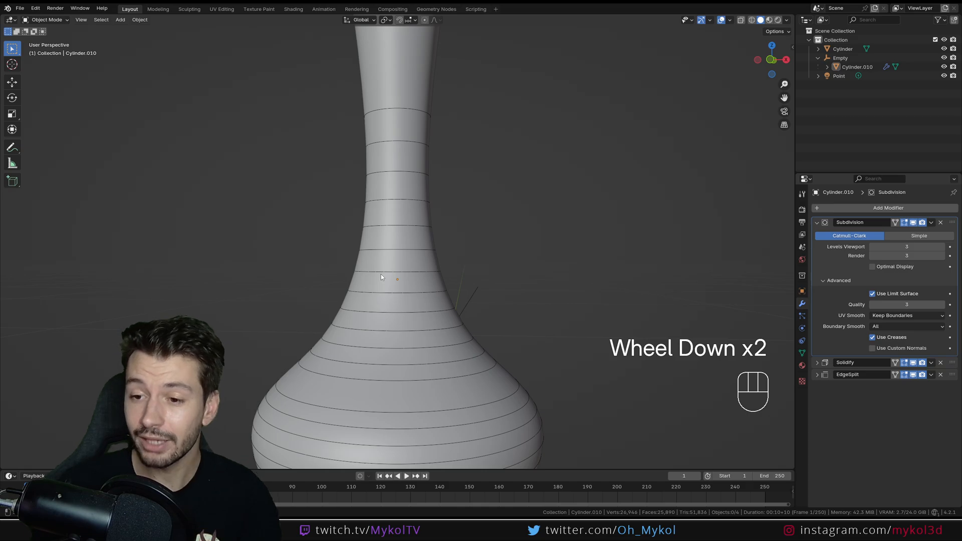
{"action": "scroll", "coordinate": [381, 278], "scroll_direction": "down", "scroll_amount": 2}
Enter Edit Mode on the vase, show the Subdivision modifier's result on the edit cage, and return to Object Mode
{"action": "left_click", "coordinate": [387, 211]}
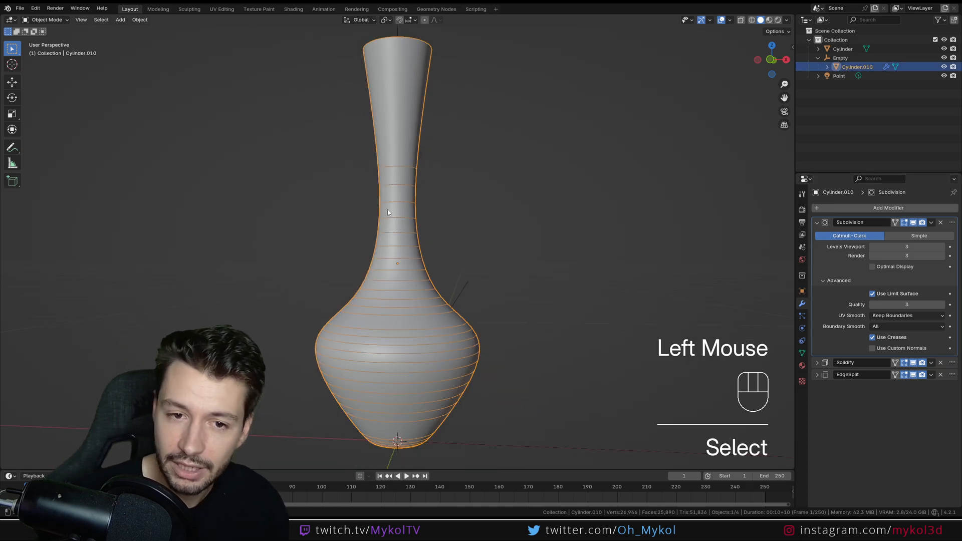
{"action": "key", "text": "Tab"}
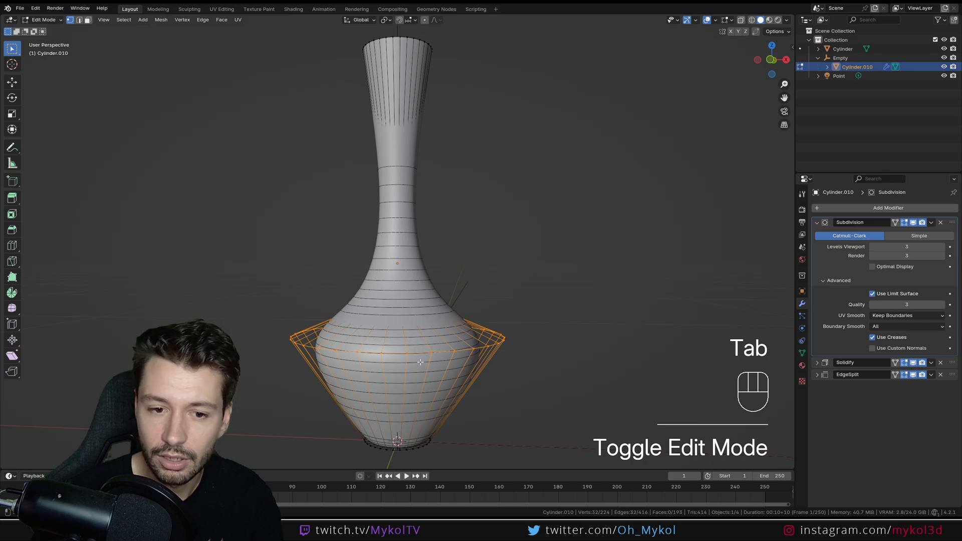
{"action": "left_click", "coordinate": [895, 222]}
{"action": "scroll", "coordinate": [460, 309], "scroll_direction": "up", "scroll_amount": 2}
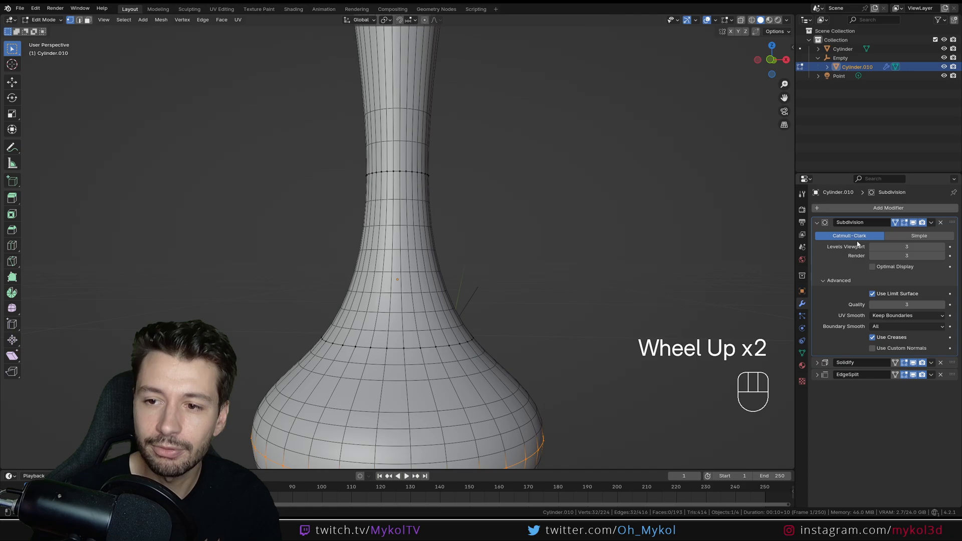
{"action": "scroll", "coordinate": [444, 225], "scroll_direction": "down", "scroll_amount": 2}
{"action": "key", "text": "Tab"}
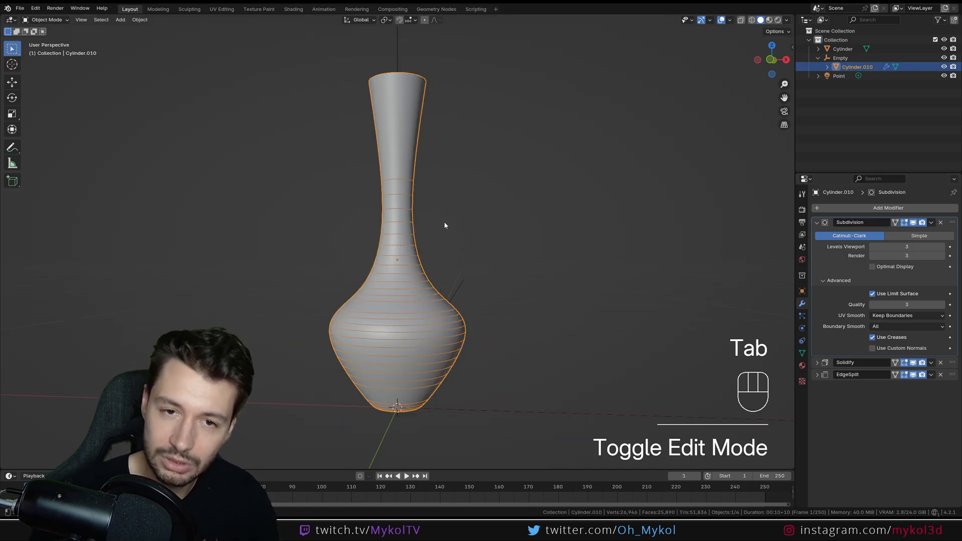
Set the Wireframe overlay threshold back to 1.000 and turn the Wireframe overlay off
{"action": "left_click", "coordinate": [711, 21]}
{"action": "mouse_move", "coordinate": [730, 21]}
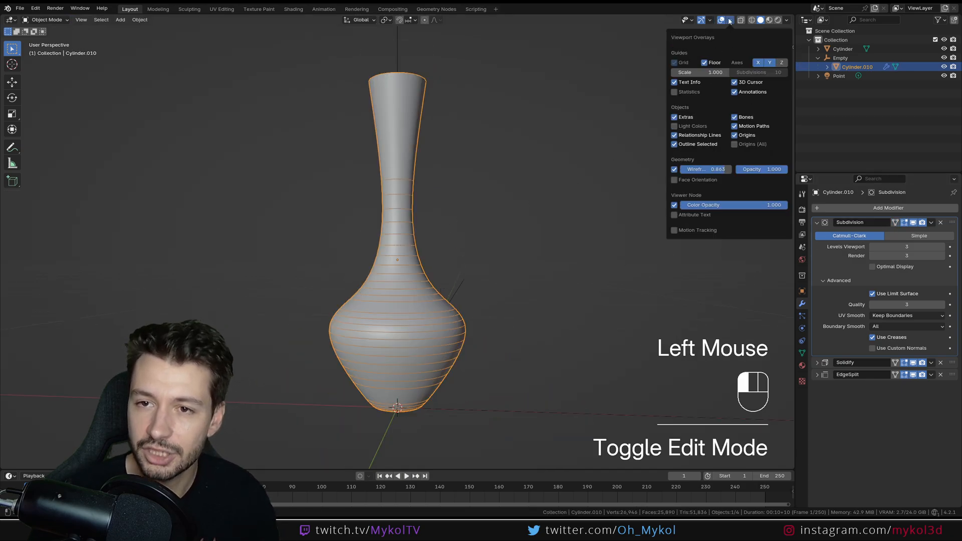
{"action": "left_click_drag", "start_coordinate": [715, 170], "coordinate": [713, 175]}
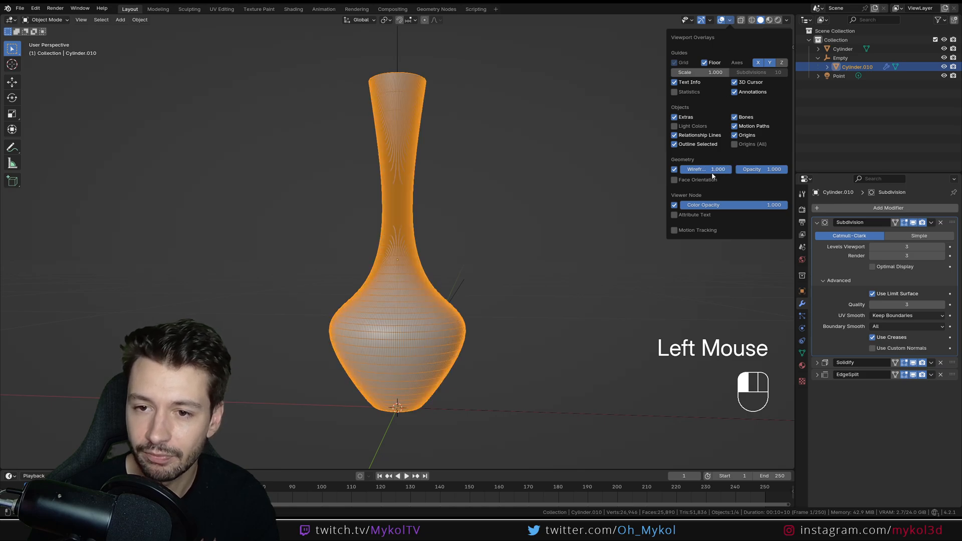
{"action": "left_click", "coordinate": [675, 170]}
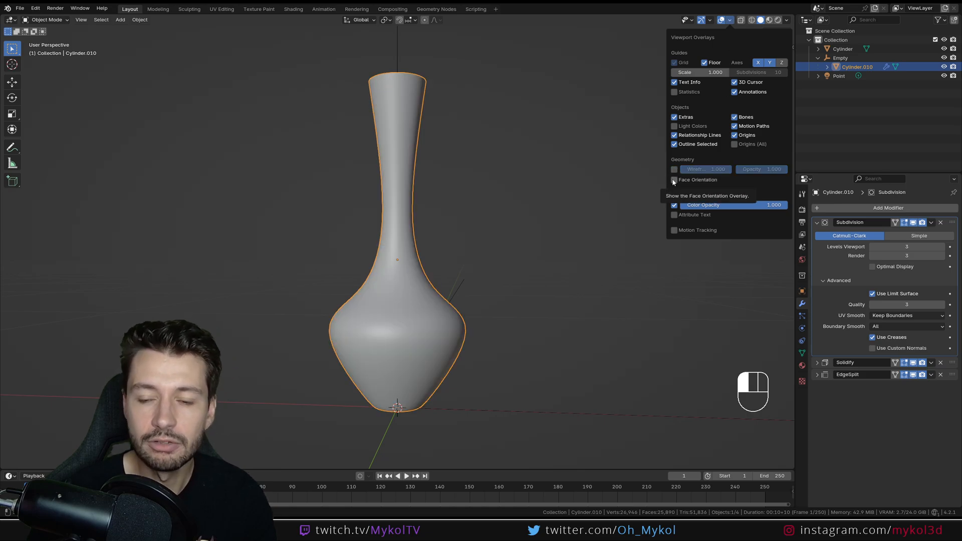
Enable the Face Orientation overlay and examine the cylinder's face colours from outside and inside
{"action": "left_click", "coordinate": [674, 180]}
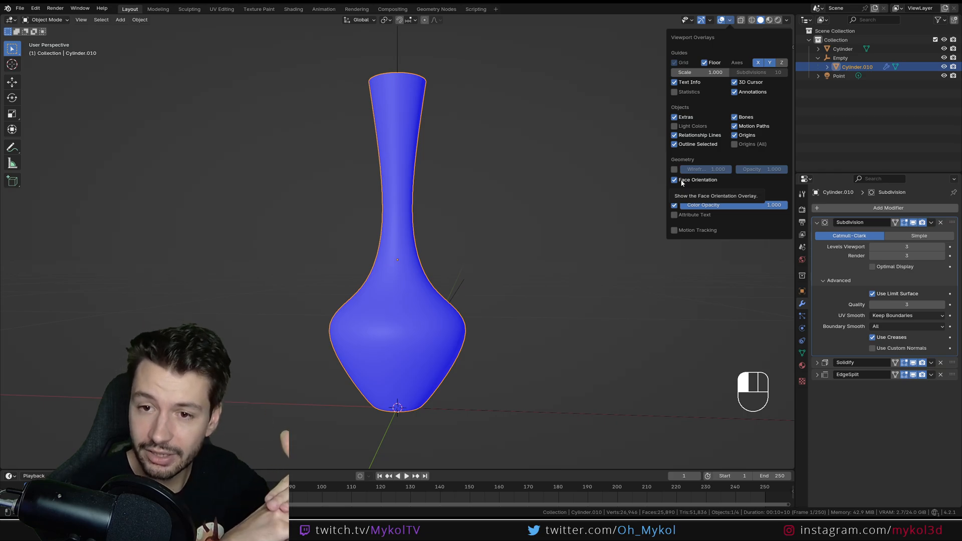
{"action": "scroll", "coordinate": [393, 296], "scroll_direction": "down", "scroll_amount": 6}
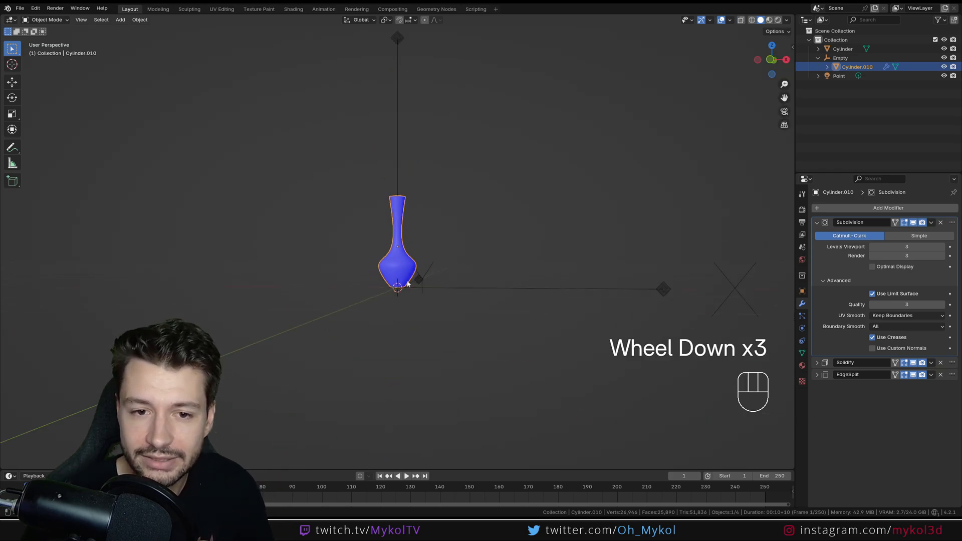
{"action": "scroll", "coordinate": [377, 366], "scroll_direction": "up", "scroll_amount": 2}
{"action": "middle_click_drag", "start_coordinate": [377, 366], "coordinate": [501, 221], "text": "shift"}
{"action": "scroll", "coordinate": [493, 269], "scroll_direction": "up", "scroll_amount": 2}
{"action": "scroll", "coordinate": [401, 239], "scroll_direction": "up", "scroll_amount": 4}
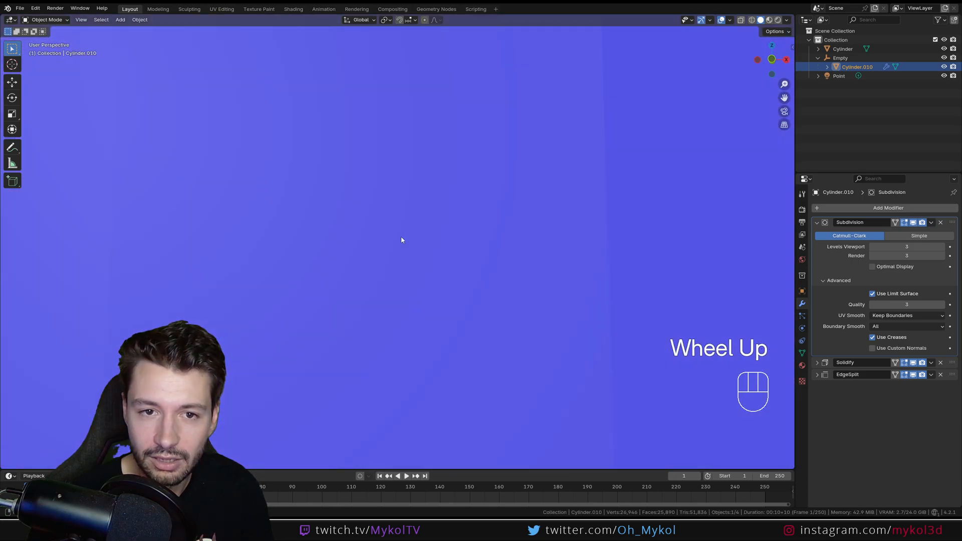
{"action": "middle_click_drag", "start_coordinate": [419, 253], "coordinate": [427, 233]}
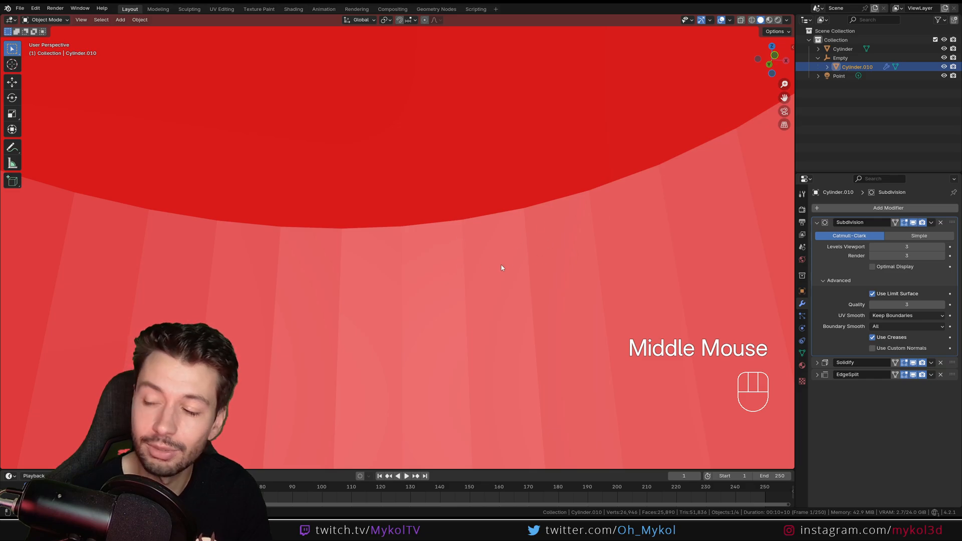
Frame the vase in the viewport again and turn off the Face Orientation overlay
{"action": "scroll", "coordinate": [502, 271], "scroll_direction": "down", "scroll_amount": 6}
{"action": "middle_click_drag", "start_coordinate": [503, 281], "coordinate": [482, 286]}
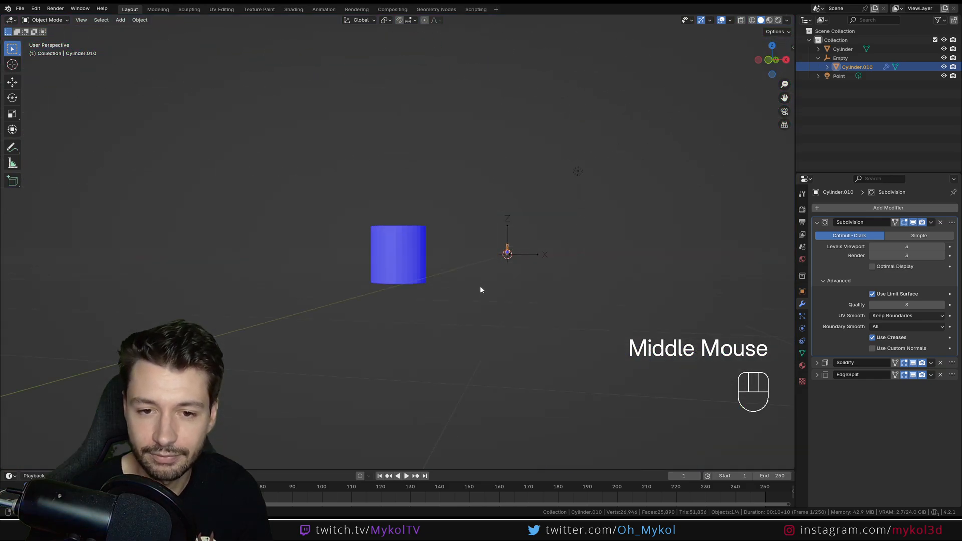
{"action": "scroll", "coordinate": [555, 269], "scroll_direction": "up", "scroll_amount": 4}
{"action": "middle_click_drag", "start_coordinate": [555, 269], "coordinate": [47, 283], "text": "shift"}
{"action": "scroll", "coordinate": [730, 366], "scroll_direction": "up", "scroll_amount": 1, "text": "shift"}
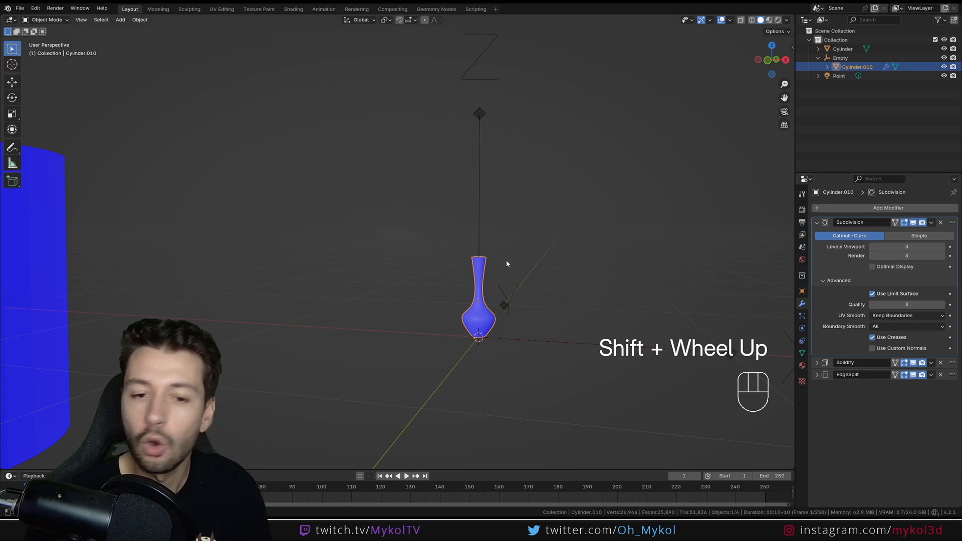
{"action": "key", "text": "KP_Decimal"}
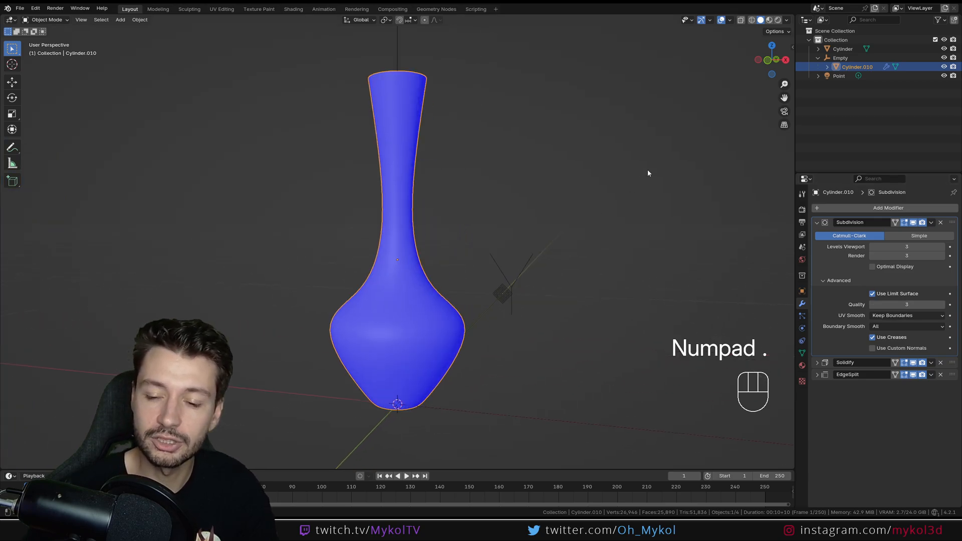
{"action": "left_click", "coordinate": [730, 20]}
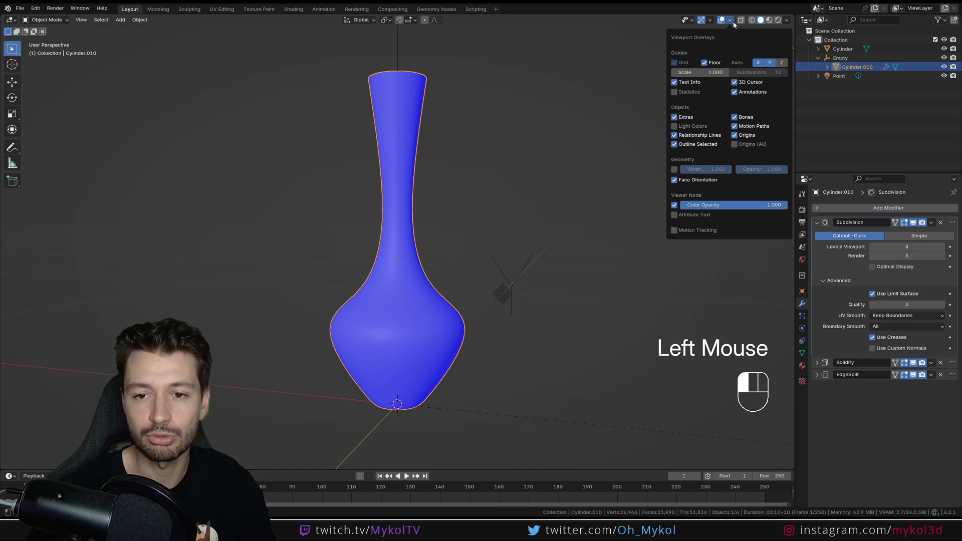
{"action": "left_click", "coordinate": [674, 180]}
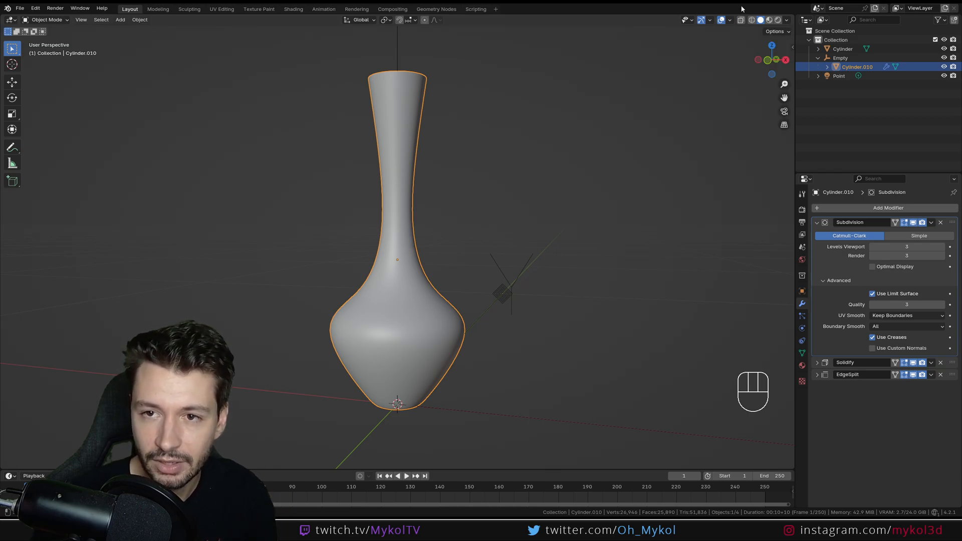
Turn on X-Ray display, view the vase's inner walls from several angles, and turn X-Ray off
{"action": "left_click", "coordinate": [741, 21]}
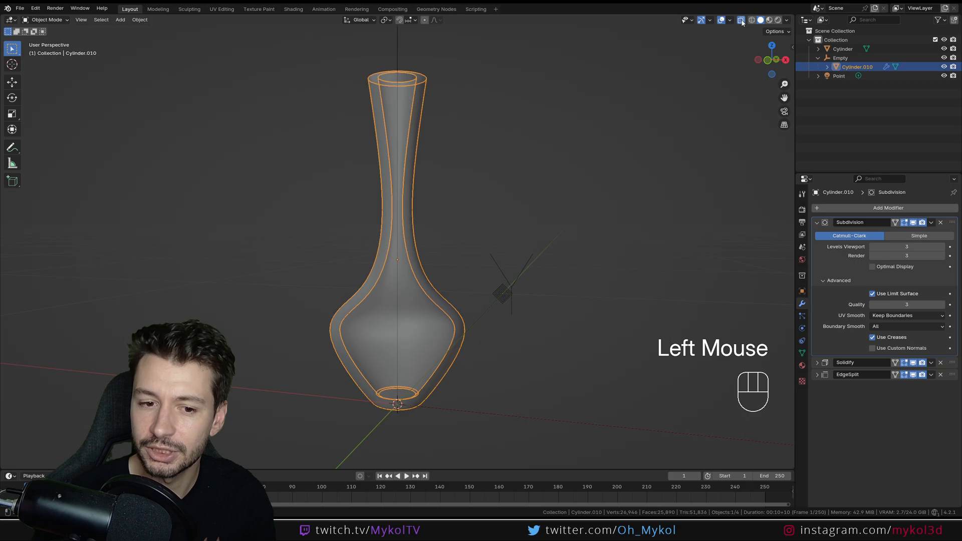
{"action": "scroll", "coordinate": [433, 182], "scroll_direction": "down", "scroll_amount": 2}
{"action": "middle_click_drag", "start_coordinate": [433, 182], "coordinate": [418, 212]}
{"action": "scroll", "coordinate": [419, 212], "scroll_direction": "down", "scroll_amount": 1}
{"action": "scroll", "coordinate": [418, 212], "scroll_direction": "down", "scroll_amount": 1}
{"action": "middle_click_drag", "start_coordinate": [367, 253], "coordinate": [308, 289]}
{"action": "scroll", "coordinate": [357, 276], "scroll_direction": "up", "scroll_amount": 4}
{"action": "middle_click_drag", "start_coordinate": [376, 275], "coordinate": [333, 281]}
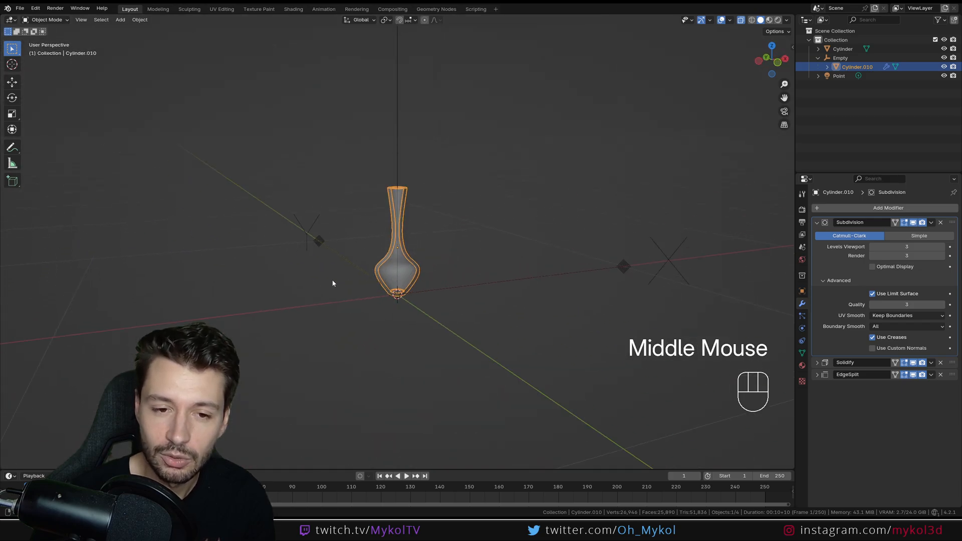
{"action": "scroll", "coordinate": [402, 284], "scroll_direction": "up", "scroll_amount": 4}
{"action": "middle_click_drag", "start_coordinate": [401, 284], "coordinate": [350, 281]}
{"action": "scroll", "coordinate": [350, 281], "scroll_direction": "down", "scroll_amount": 2}
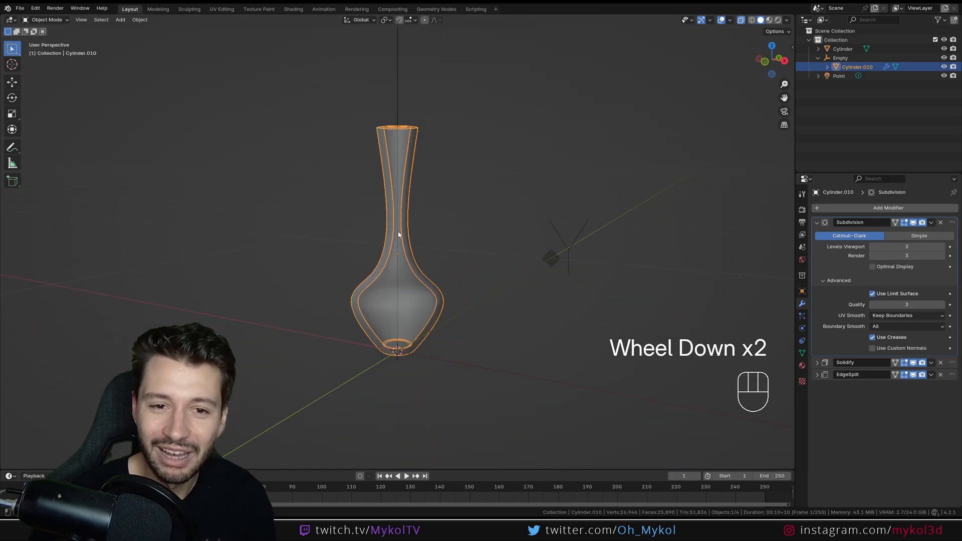
{"action": "middle_click_drag", "start_coordinate": [400, 235], "coordinate": [446, 241]}
{"action": "left_click", "coordinate": [757, 22]}
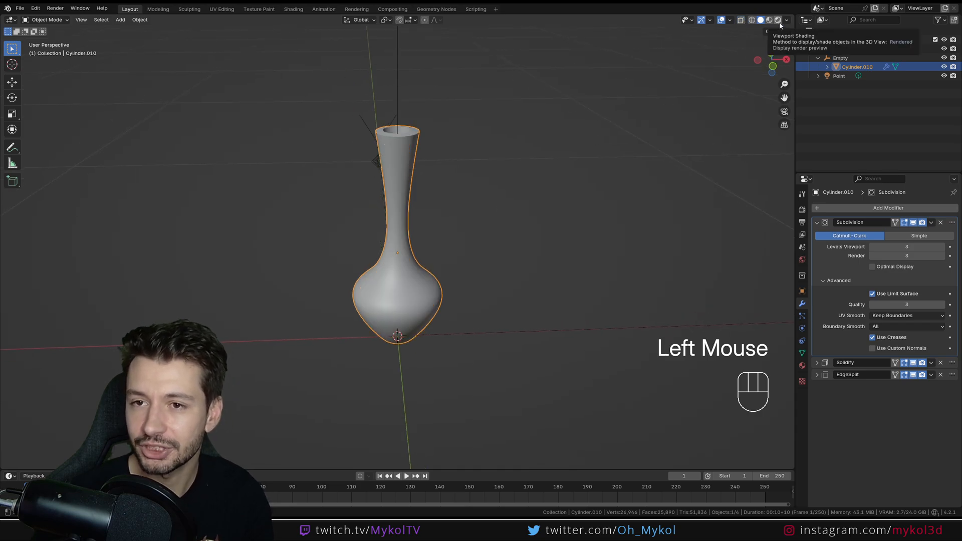
Show the viewport's transform Options, open the sidebar, and close it again
{"action": "left_click", "coordinate": [777, 32]}
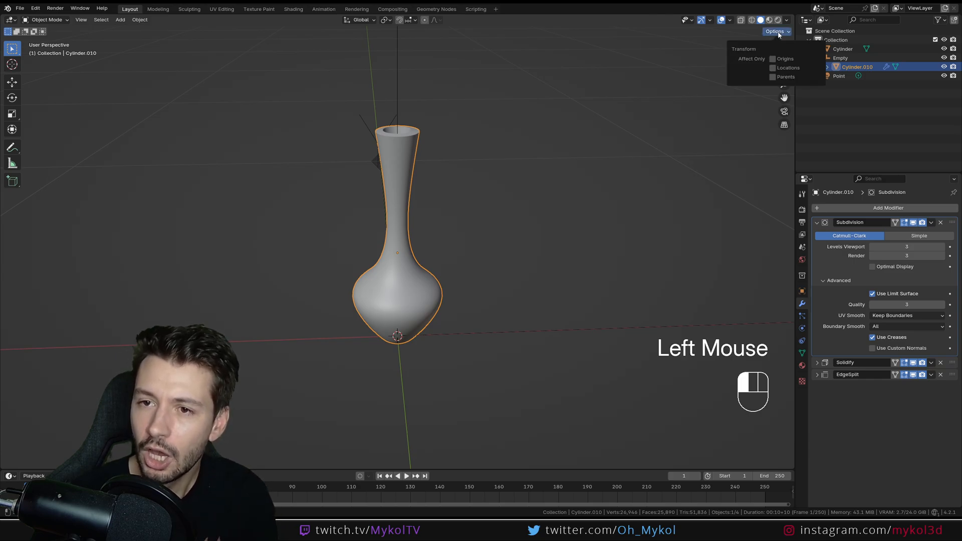
{"action": "left_click", "coordinate": [792, 48]}
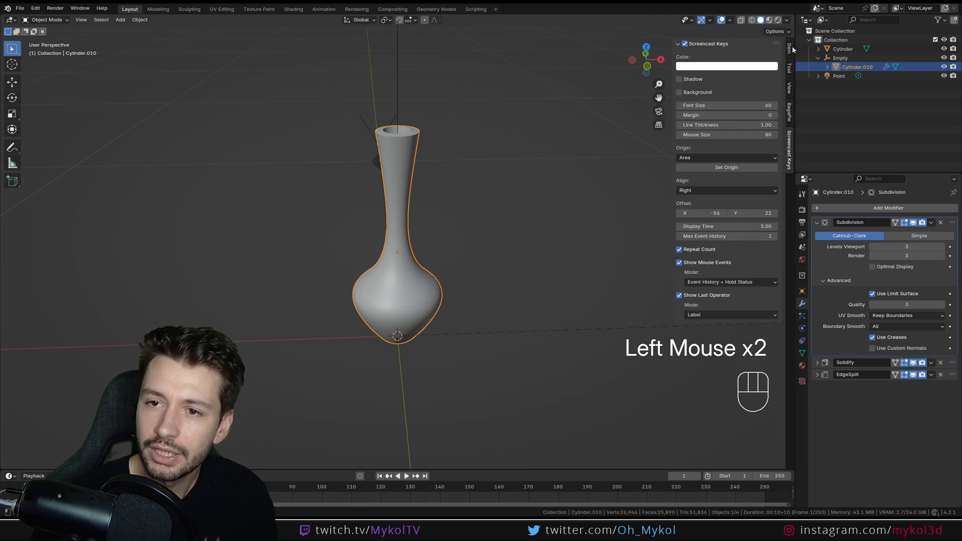
{"action": "key", "text": "n"}
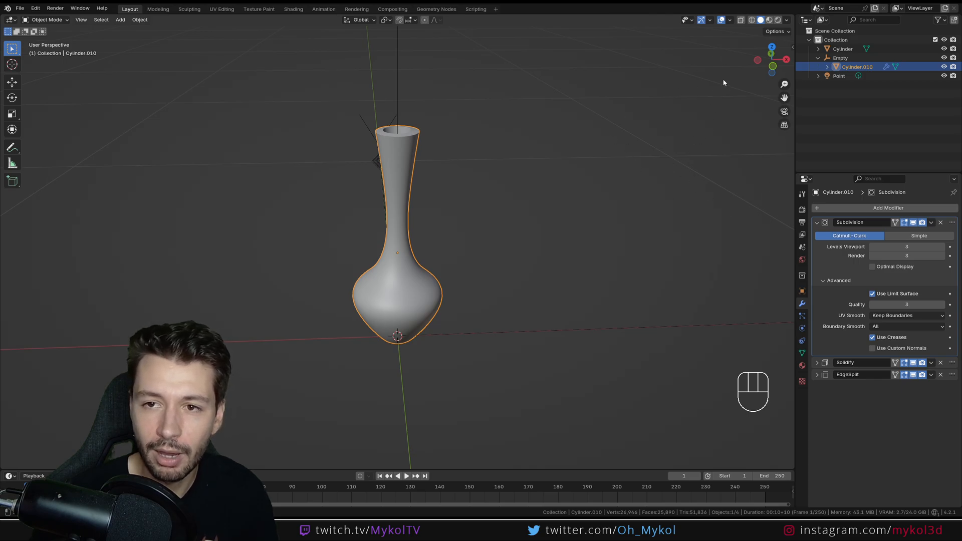
Switch the viewport to Wireframe shading, view the vase and cylinder, and show the Viewport Overlays options
{"action": "left_click", "coordinate": [753, 20]}
{"action": "scroll", "coordinate": [333, 270], "scroll_direction": "down", "scroll_amount": 6}
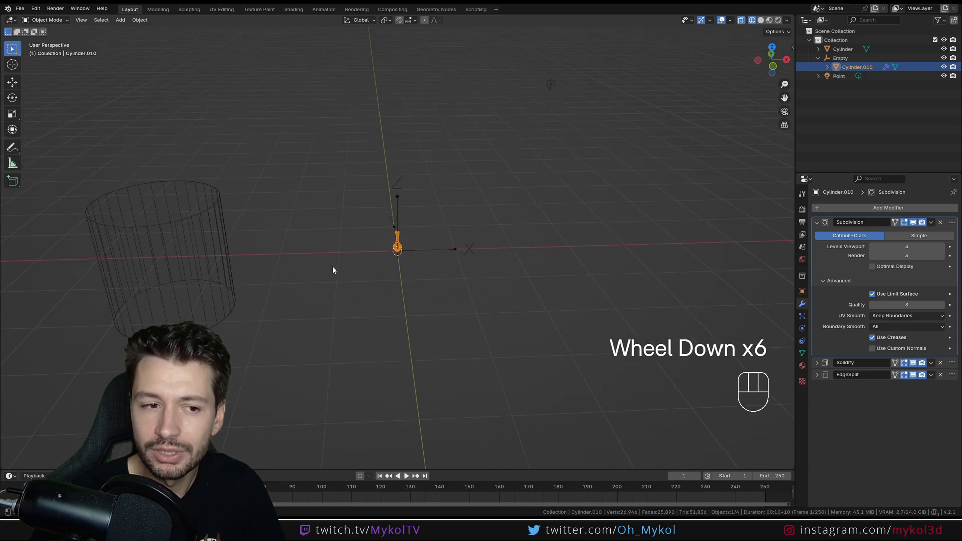
{"action": "middle_click_drag", "start_coordinate": [333, 270], "coordinate": [353, 263]}
{"action": "scroll", "coordinate": [359, 249], "scroll_direction": "up", "scroll_amount": 5}
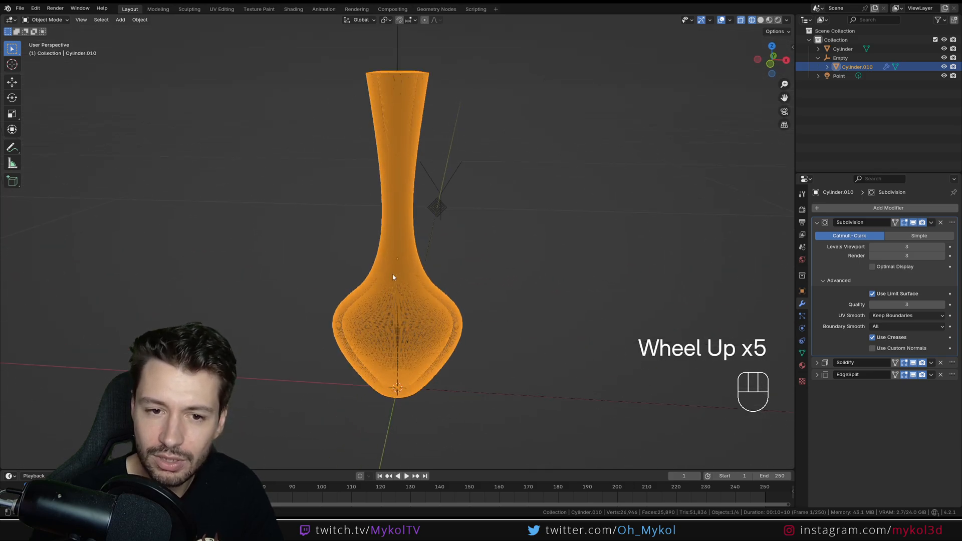
{"action": "left_click", "coordinate": [731, 21]}
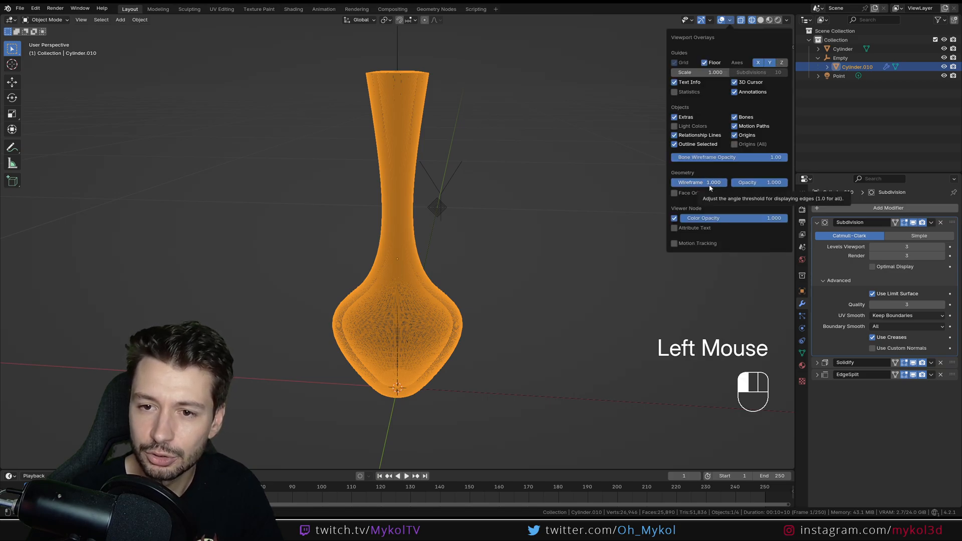
Return to Solid shading and toggle the Wireframe overlay on and off
{"action": "left_click", "coordinate": [761, 20]}
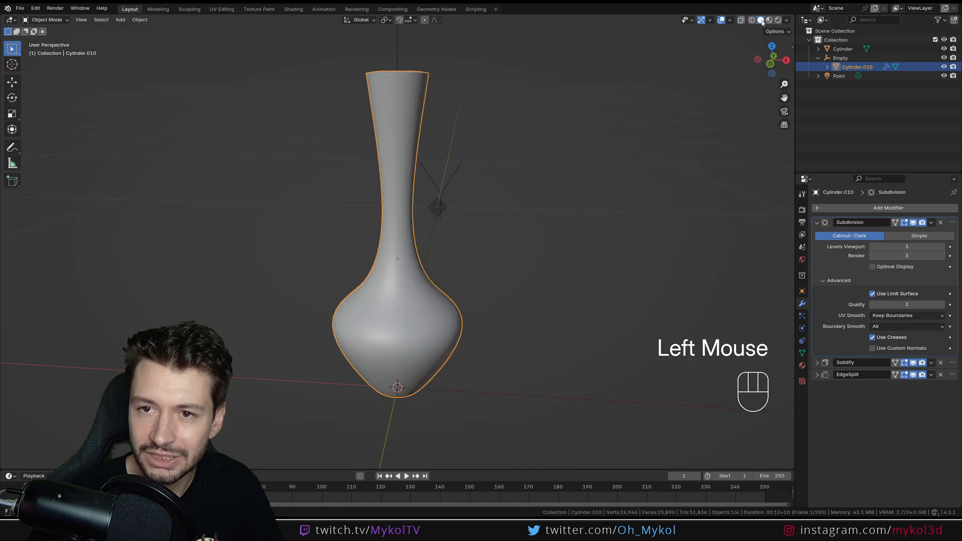
{"action": "left_click", "coordinate": [731, 22]}
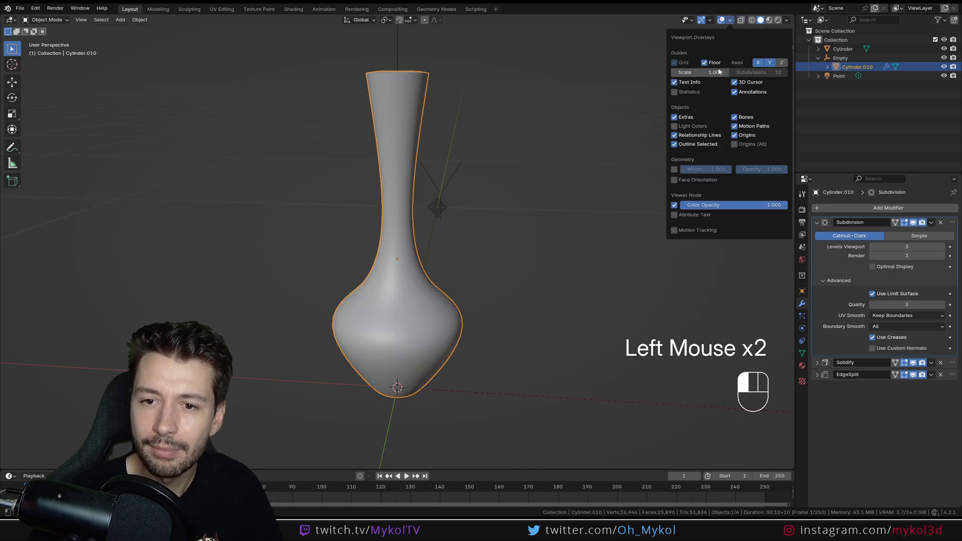
{"action": "left_click", "coordinate": [675, 170]}
{"action": "left_click", "coordinate": [674, 169]}
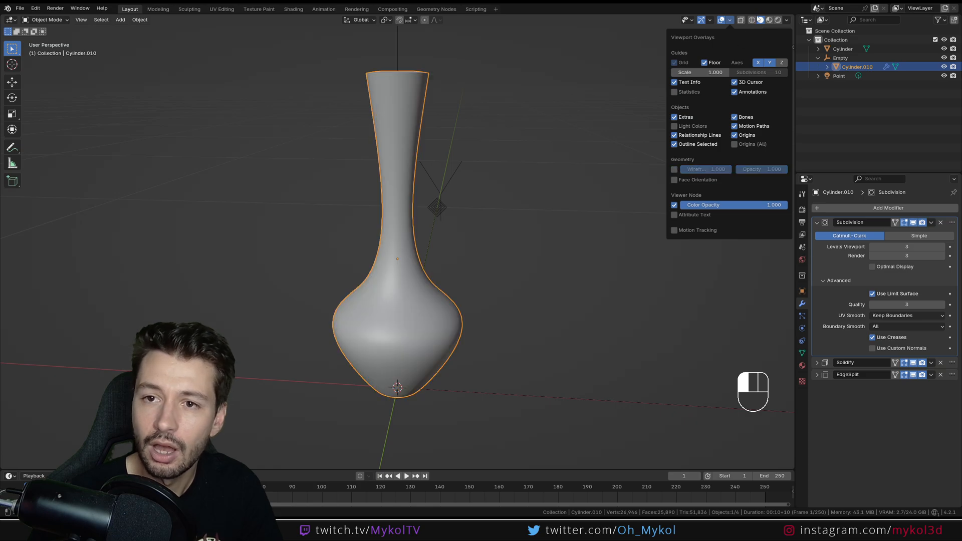
Show the wireframe threshold and opacity overlay settings in Wireframe shading, and view the vase beside the cylinder
{"action": "left_click", "coordinate": [751, 22]}
{"action": "left_click", "coordinate": [731, 21]}
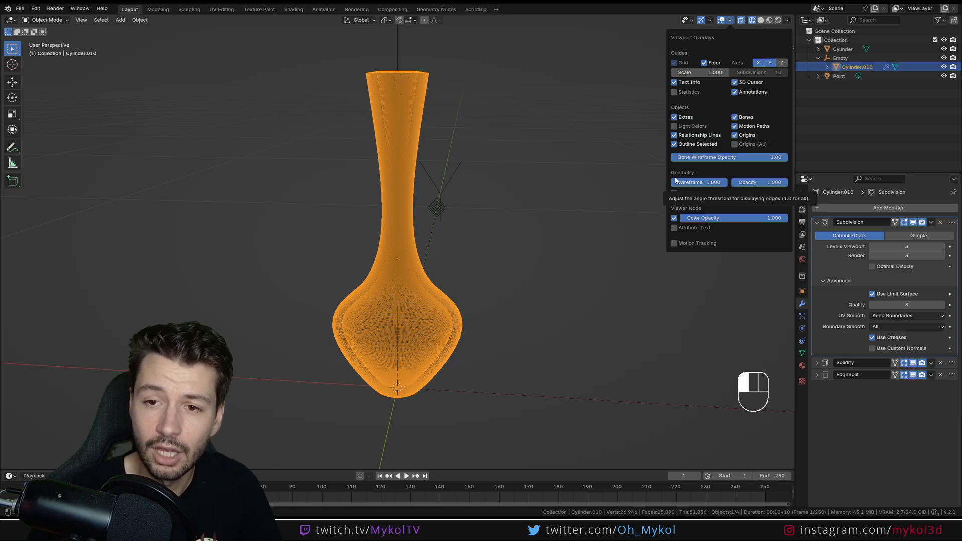
{"action": "left_click_drag", "start_coordinate": [759, 183], "coordinate": [787, 183]}
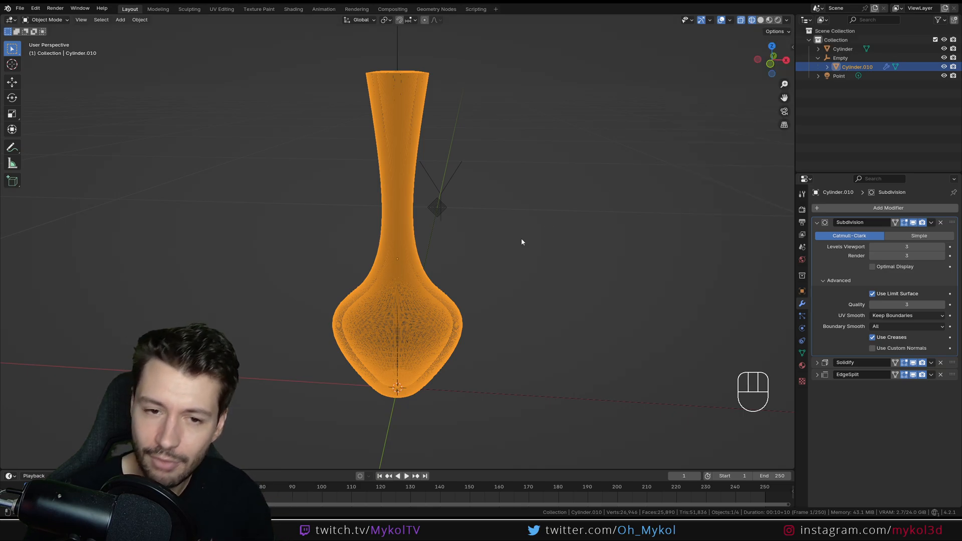
{"action": "scroll", "coordinate": [431, 283], "scroll_direction": "down", "scroll_amount": 6}
{"action": "mouse_move", "coordinate": [426, 285]}
{"action": "middle_mouse_down"}
{"action": "mouse_move", "coordinate": [437, 286]}
{"action": "mouse_move", "coordinate": [410, 291]}
{"action": "middle_mouse_up"}
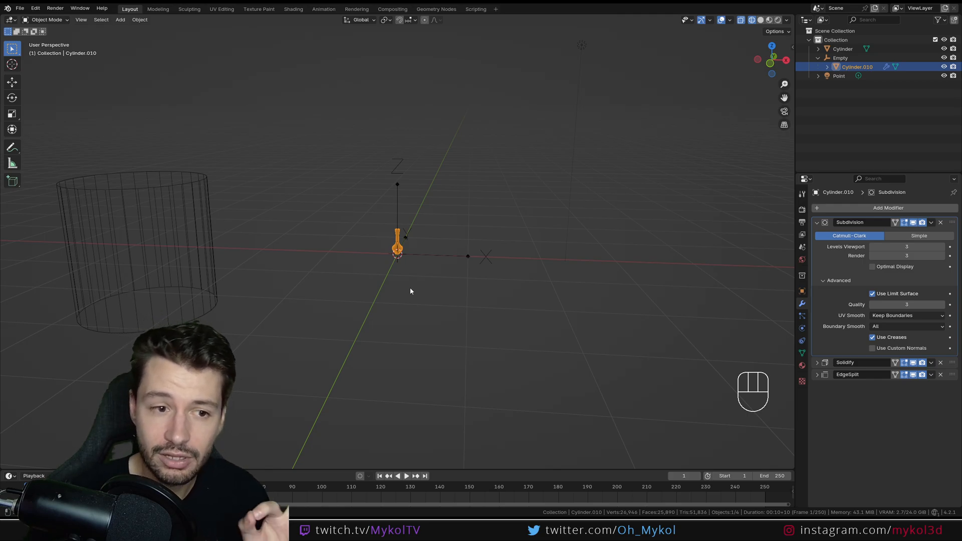
Alternate between Solid and Wireframe shading to compare how the vase is displayed
{"action": "left_click", "coordinate": [761, 20]}
{"action": "scroll", "coordinate": [341, 355], "scroll_direction": "up", "scroll_amount": 3}
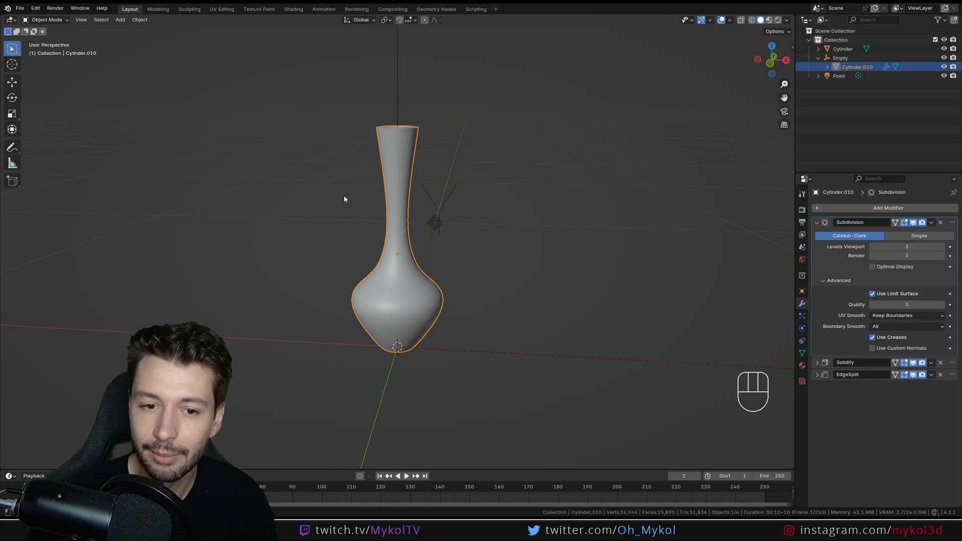
{"action": "left_click", "coordinate": [753, 20]}
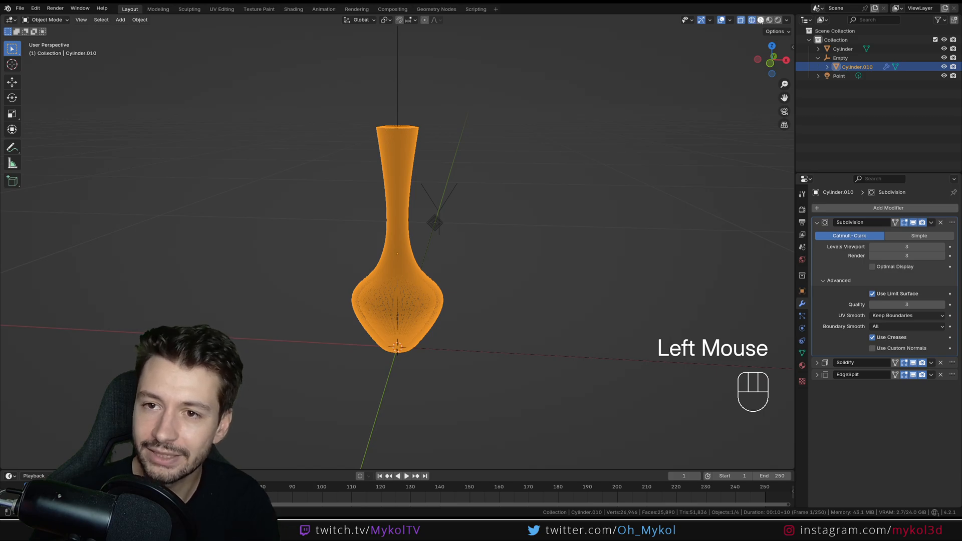
{"action": "left_click", "coordinate": [760, 21]}
{"action": "left_click", "coordinate": [753, 20]}
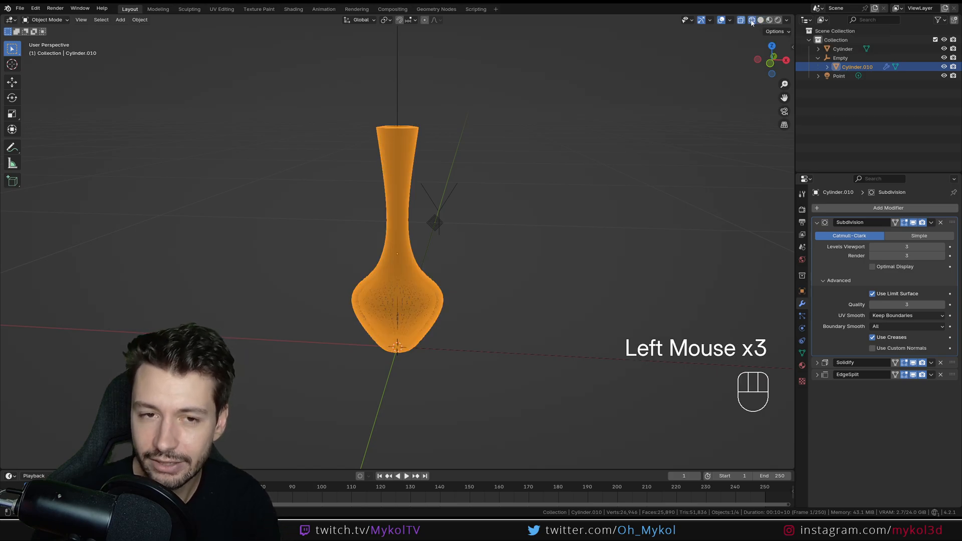
Compare the Viewport Shading options of the Wireframe and Solid modes, finishing in Wireframe shading
{"action": "left_click", "coordinate": [788, 21]}
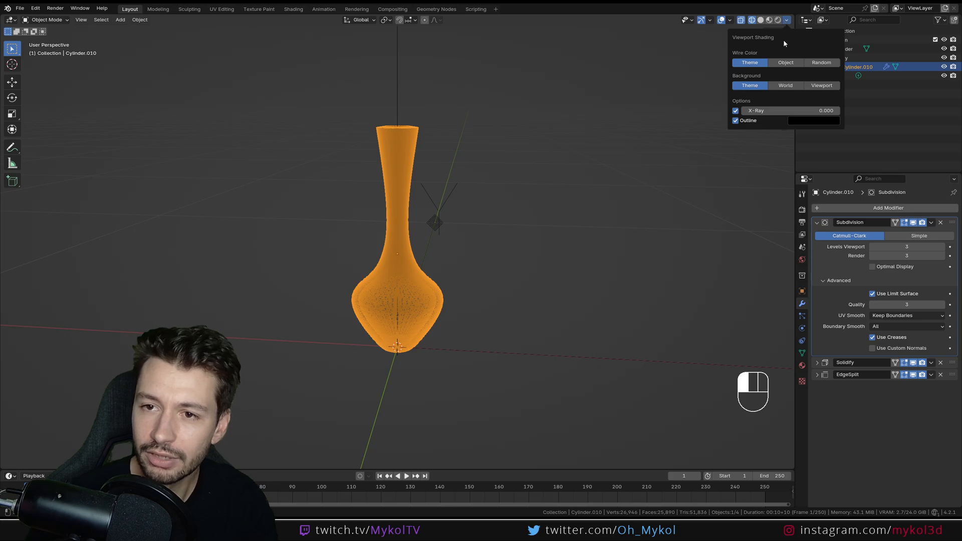
{"action": "left_click", "coordinate": [761, 19]}
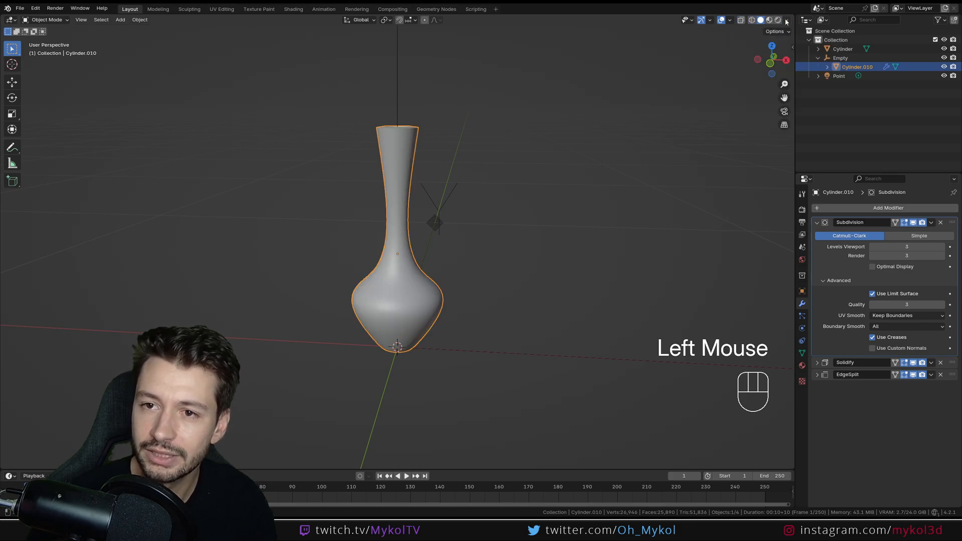
{"action": "left_click", "coordinate": [788, 21]}
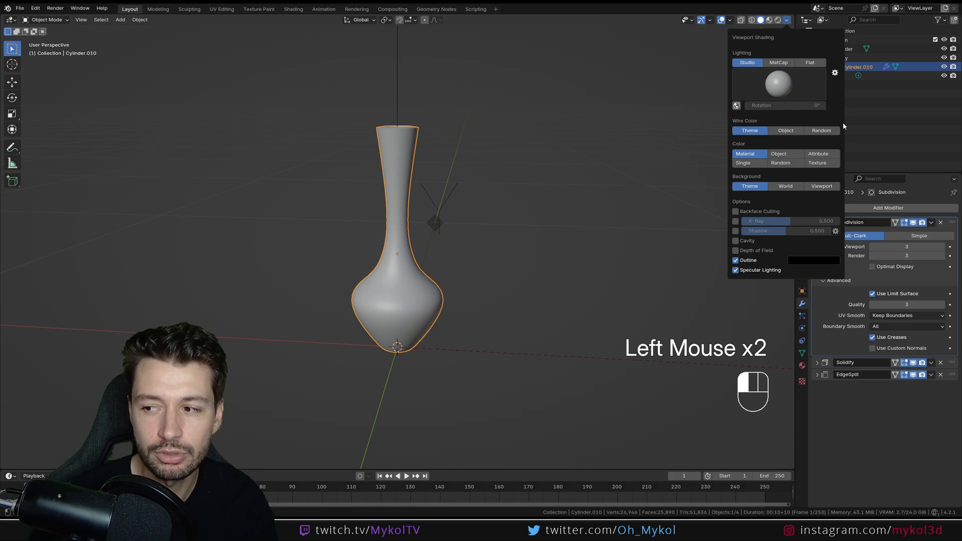
{"action": "left_click", "coordinate": [752, 20]}
{"action": "left_click", "coordinate": [788, 21]}
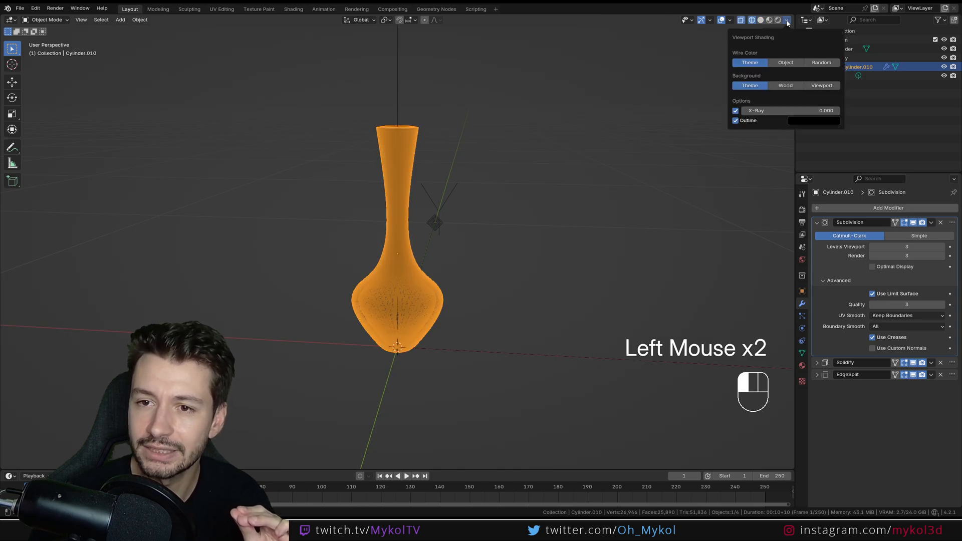
Try the Object wire colour on the vase's wireframe and set the wire colour back to Theme
{"action": "left_click", "coordinate": [785, 64]}
{"action": "left_click", "coordinate": [757, 62]}
{"action": "left_click", "coordinate": [785, 62]}
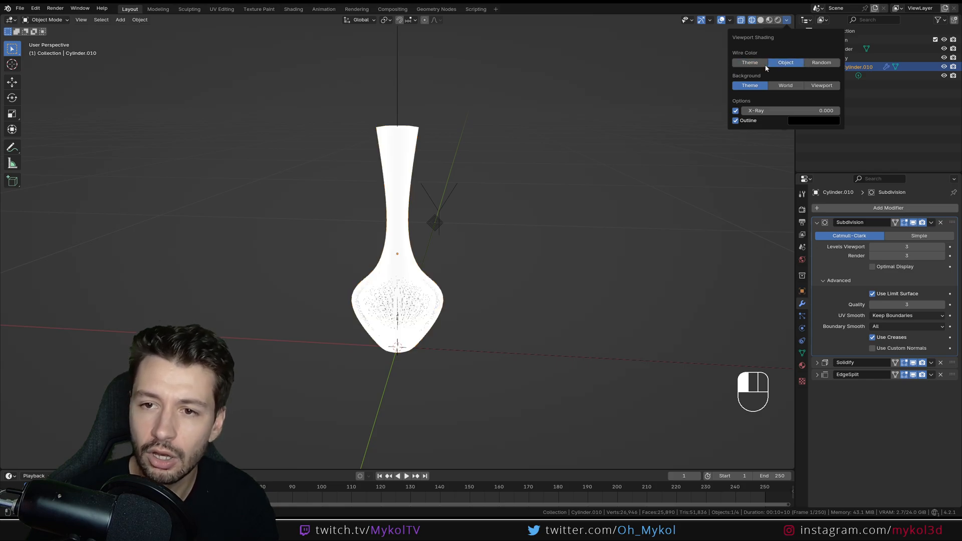
{"action": "left_click", "coordinate": [753, 61]}
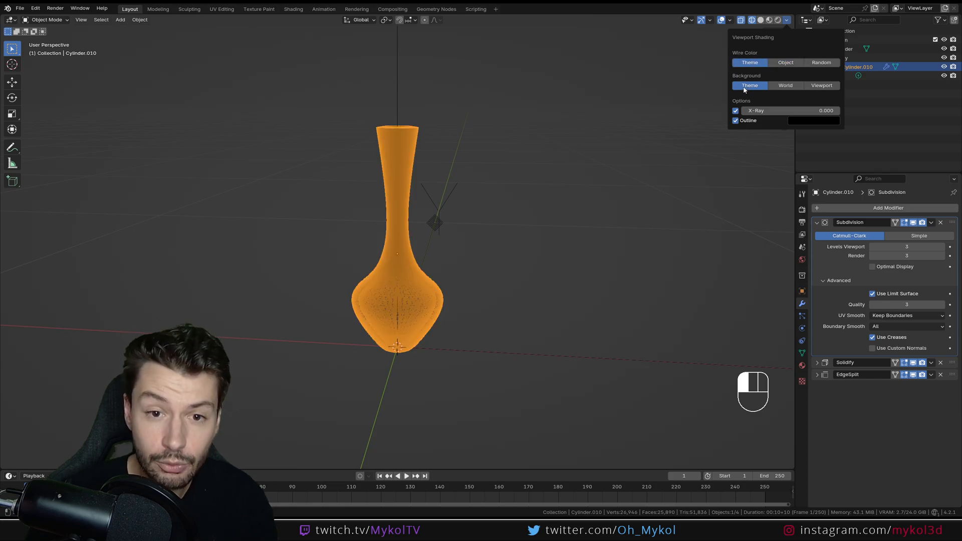
Try the World background, and switch to a Viewport background with a slightly reddish custom colour
{"action": "left_click", "coordinate": [790, 87]}
{"action": "left_click", "coordinate": [824, 86]}
{"action": "left_click", "coordinate": [785, 96]}
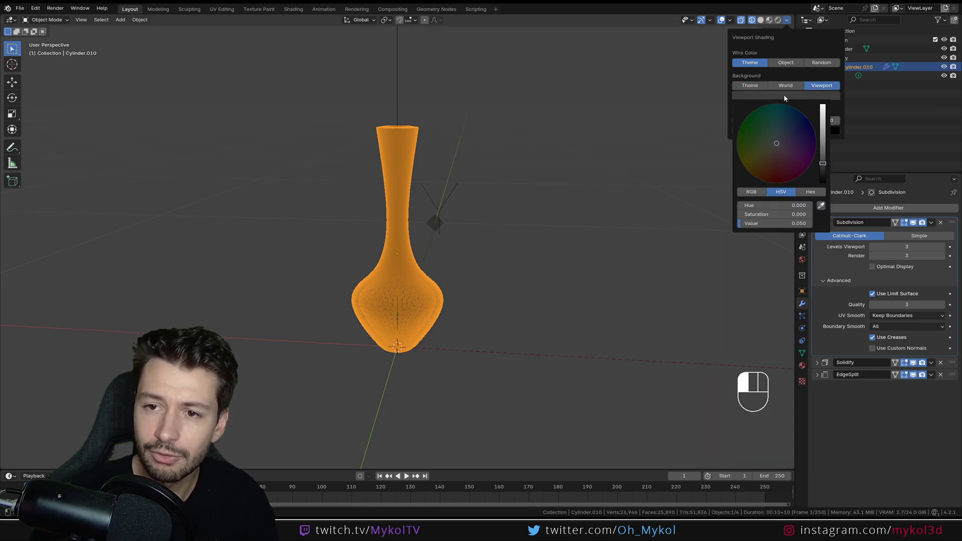
{"action": "mouse_move", "coordinate": [773, 145]}
{"action": "left_mouse_down"}
{"action": "mouse_move", "coordinate": [757, 130]}
{"action": "mouse_move", "coordinate": [777, 147]}
{"action": "left_mouse_up"}
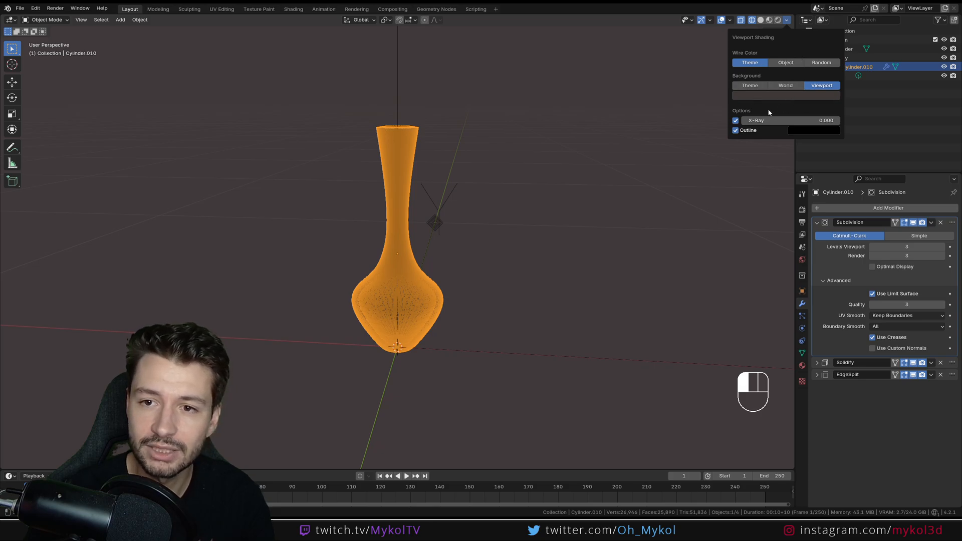
Toggle the shading's X-Ray option off and on, and set the background back to Theme
{"action": "left_click", "coordinate": [737, 120]}
{"action": "left_click", "coordinate": [736, 121]}
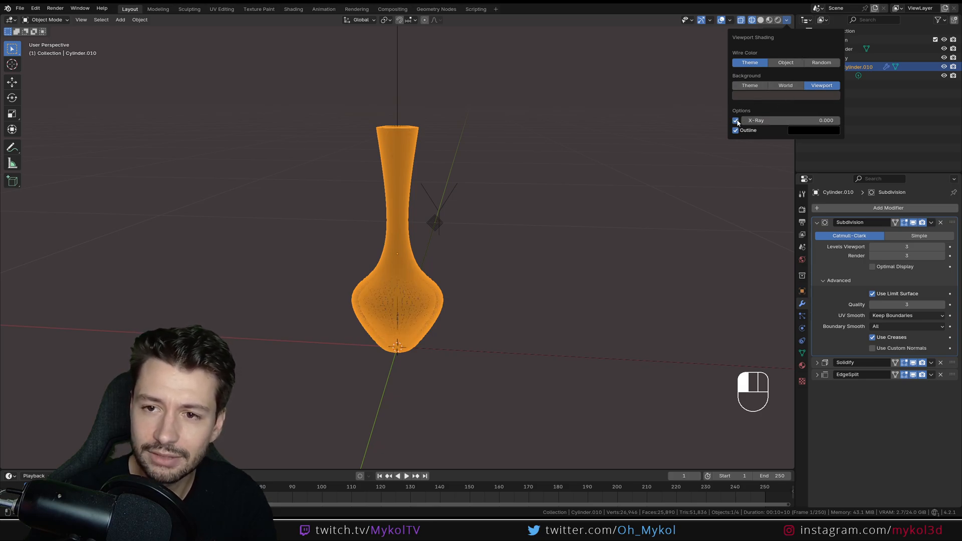
{"action": "left_click", "coordinate": [756, 86]}
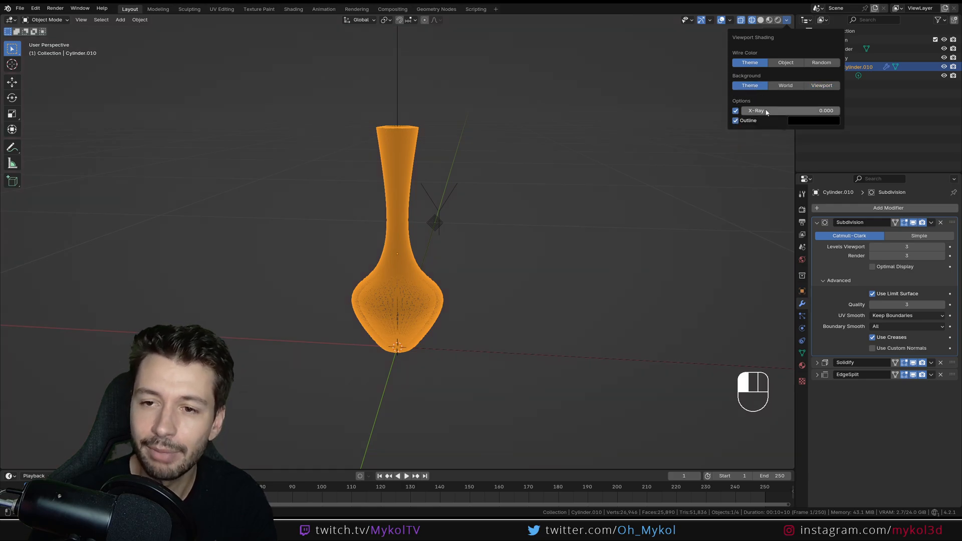
Examine the vase's wireframe up close while toggling the X-Ray shading option off and on
{"action": "mouse_move", "coordinate": [752, 111]}
{"action": "left_mouse_down"}
{"action": "mouse_move", "coordinate": [810, 110]}
{"action": "mouse_move", "coordinate": [744, 111]}
{"action": "left_mouse_up"}
{"action": "scroll", "coordinate": [420, 313], "scroll_direction": "up", "scroll_amount": 5}
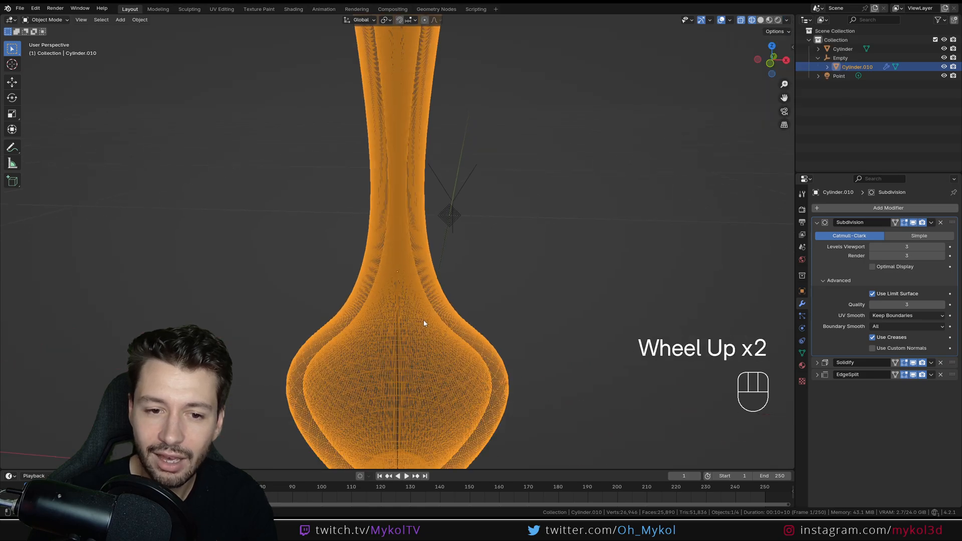
{"action": "middle_click_drag", "start_coordinate": [425, 322], "coordinate": [423, 291]}
{"action": "left_click", "coordinate": [786, 20]}
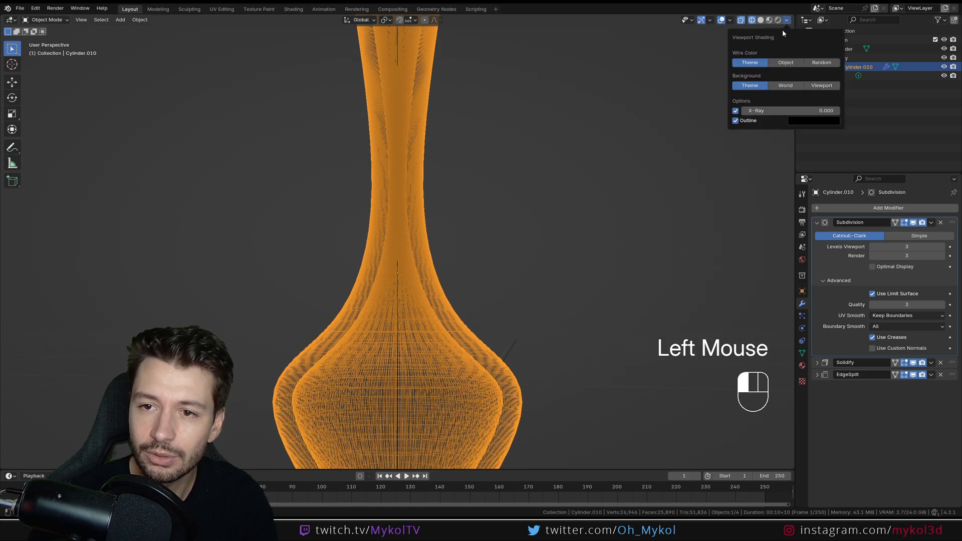
{"action": "left_click", "coordinate": [736, 111]}
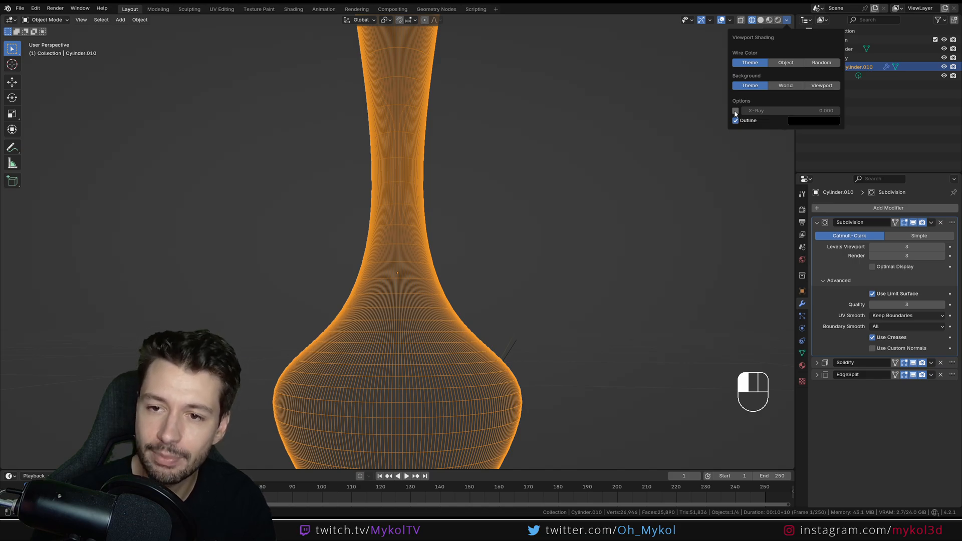
{"action": "left_click", "coordinate": [736, 111]}
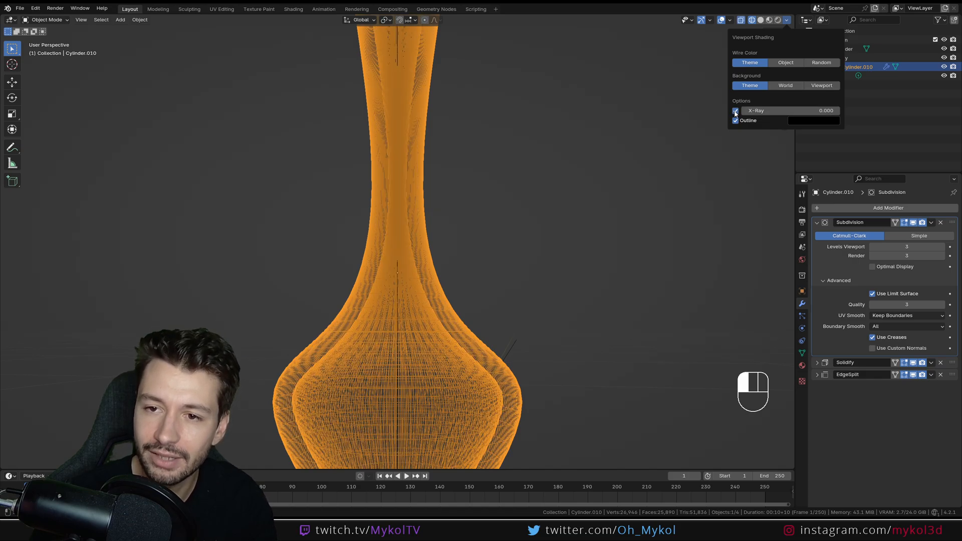
{"action": "left_click", "coordinate": [742, 20]}
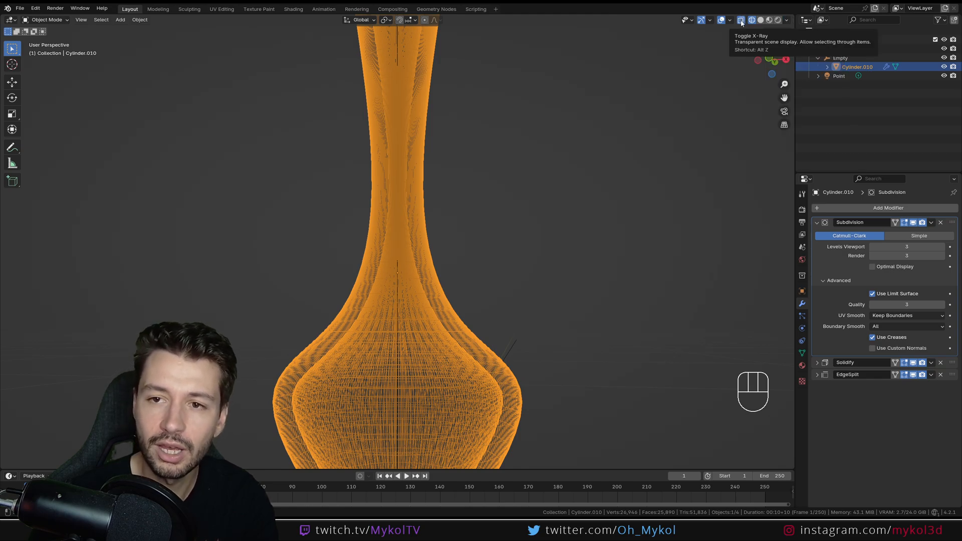
Toggle the Outline shading option off and on, and view the vase's wireframe from another angle
{"action": "left_click", "coordinate": [787, 20]}
{"action": "left_click", "coordinate": [736, 122]}
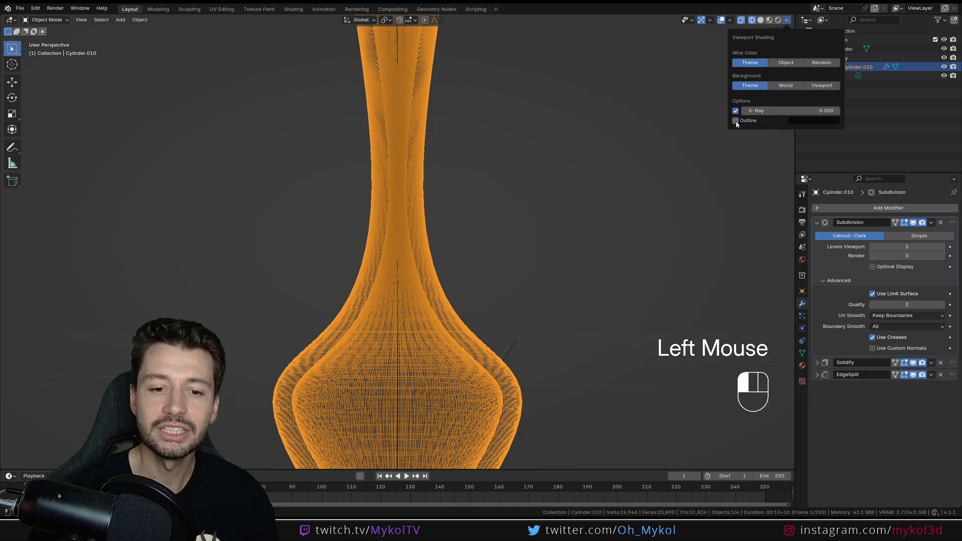
{"action": "left_click", "coordinate": [736, 122]}
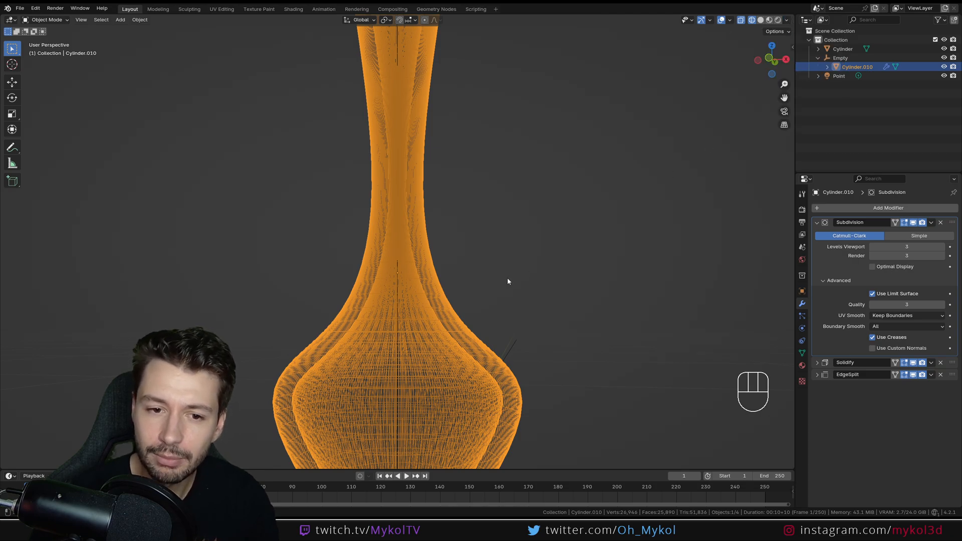
{"action": "scroll", "coordinate": [485, 237], "scroll_direction": "down", "scroll_amount": 2}
{"action": "scroll", "coordinate": [443, 262], "scroll_direction": "up", "scroll_amount": 3}
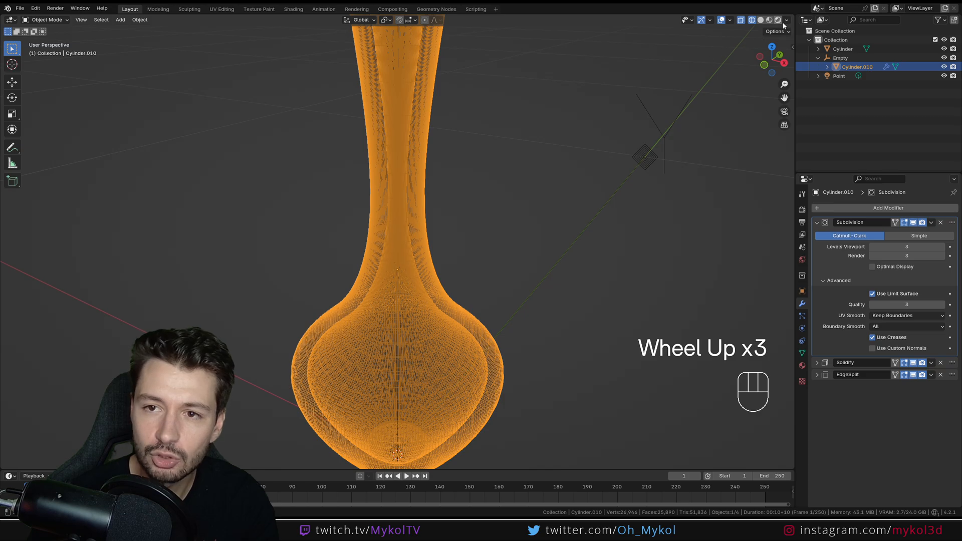
Set the Outline colour to bright green with hue 0.334, saturation 1.000 and value 1.000
{"action": "left_click", "coordinate": [786, 21]}
{"action": "left_click", "coordinate": [809, 121]}
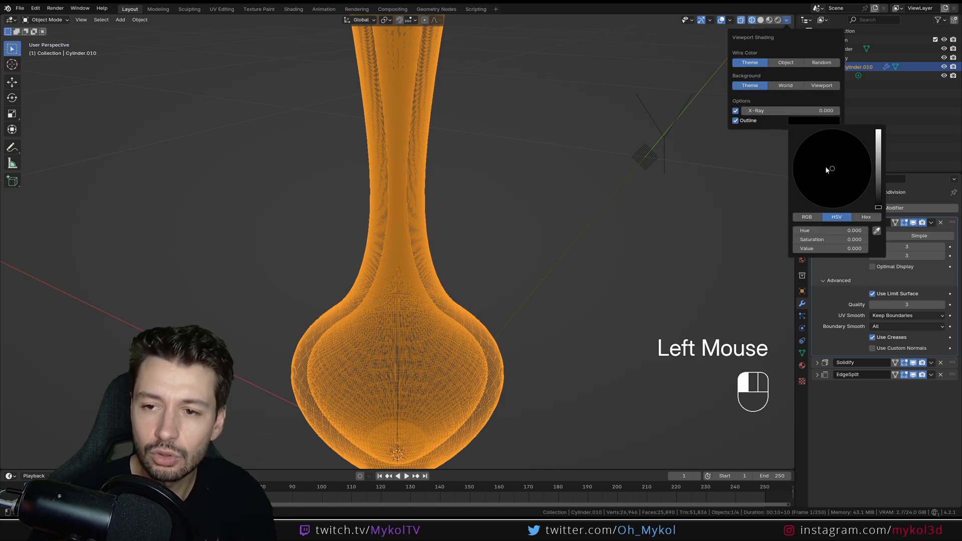
{"action": "left_click_drag", "start_coordinate": [879, 168], "coordinate": [878, 129]}
{"action": "left_click_drag", "start_coordinate": [819, 160], "coordinate": [800, 147]}
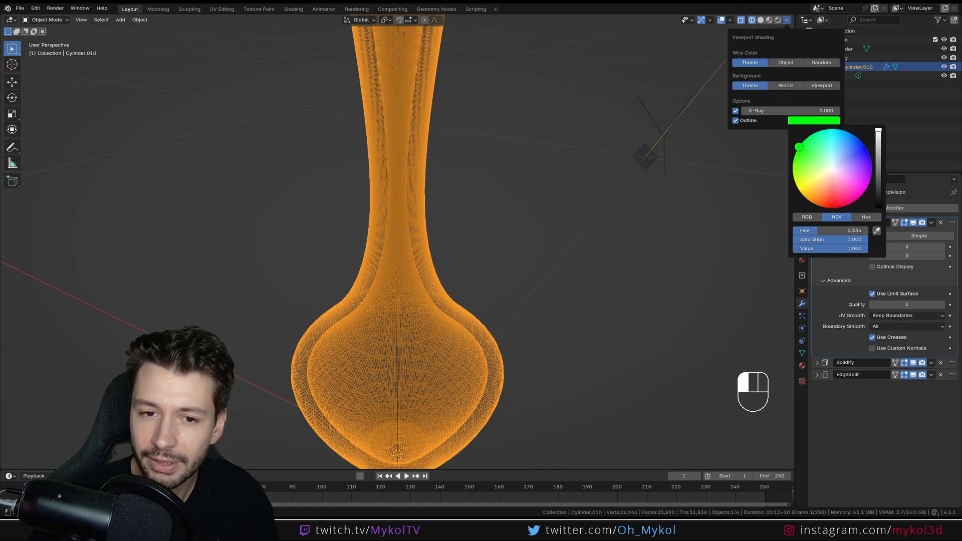
Deselect the vase, examine the coloured outlines around the vase and the cylinder, and select the vase again
{"action": "left_click", "coordinate": [499, 236]}
{"action": "scroll", "coordinate": [469, 278], "scroll_direction": "down", "scroll_amount": 3}
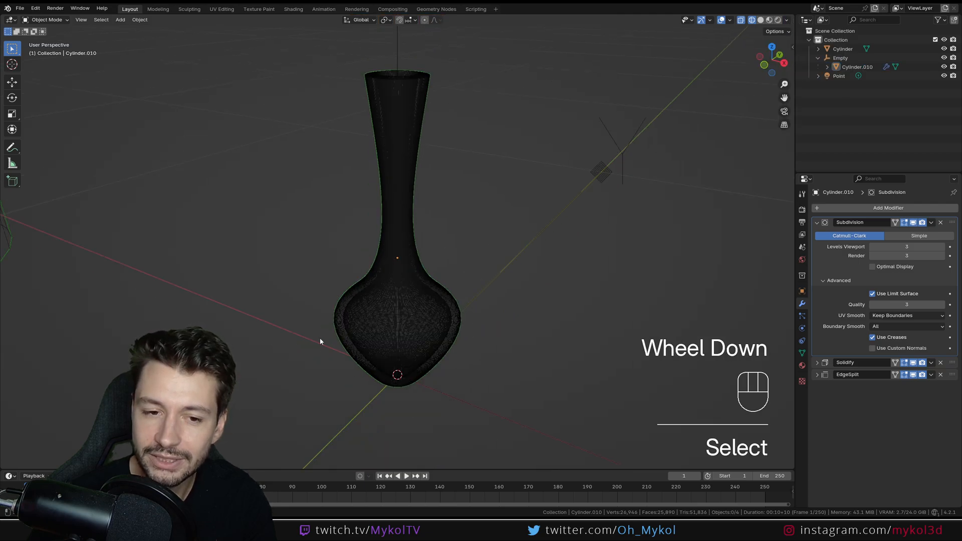
{"action": "scroll", "coordinate": [385, 252], "scroll_direction": "down", "scroll_amount": 2}
{"action": "left_click", "coordinate": [64, 245]}
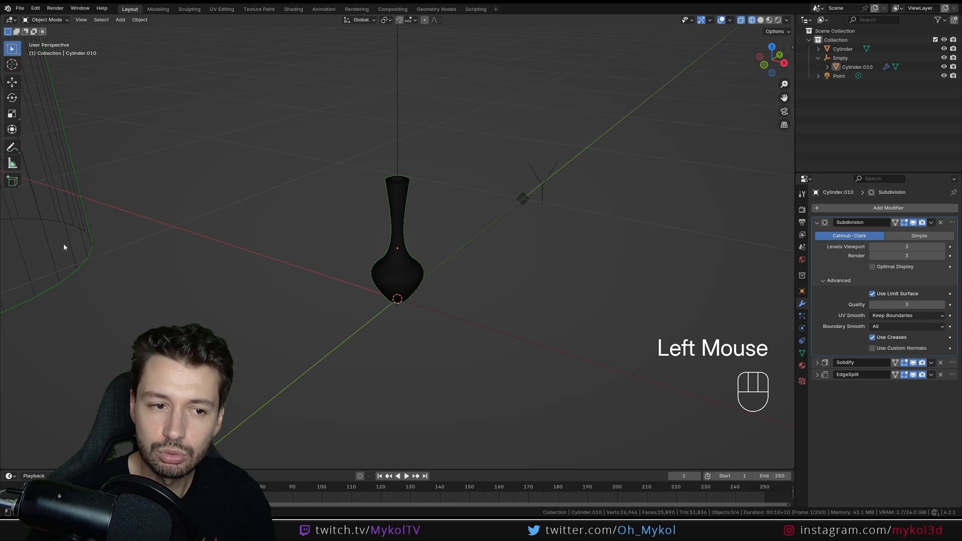
{"action": "left_click", "coordinate": [81, 248]}
{"action": "left_click", "coordinate": [391, 261]}
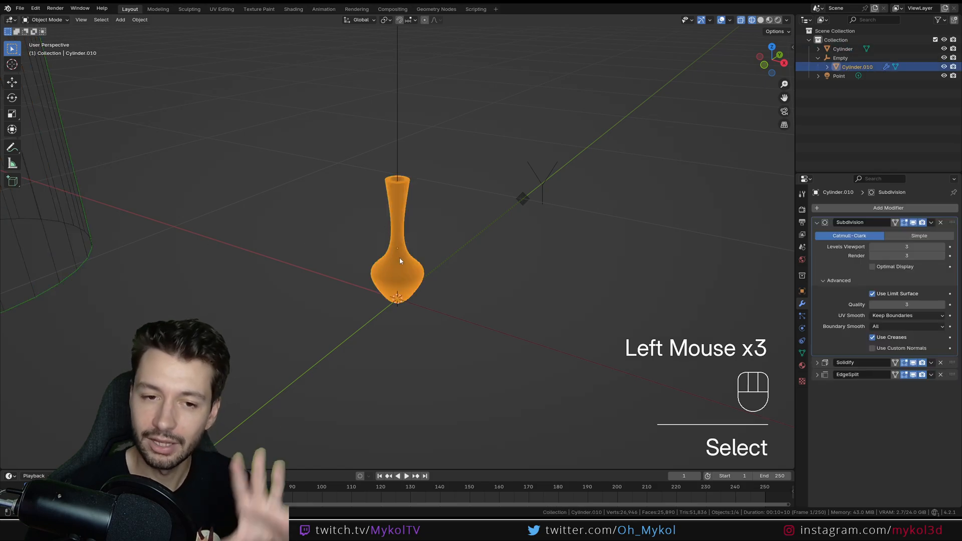
Deselect the vase, view it closer from a lower angle, and switch the viewport to solid shading
{"action": "left_click", "coordinate": [423, 243]}
{"action": "scroll", "coordinate": [422, 291], "scroll_direction": "up", "scroll_amount": 2}
{"action": "middle_click_drag", "start_coordinate": [422, 289], "coordinate": [458, 264]}
{"action": "scroll", "coordinate": [459, 262], "scroll_direction": "down", "scroll_amount": 2}
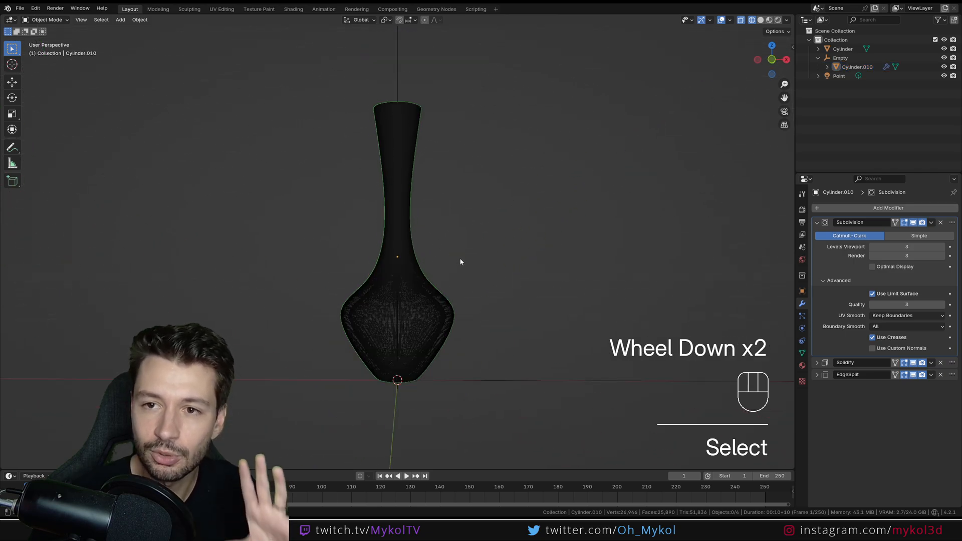
{"action": "left_click", "coordinate": [761, 20]}
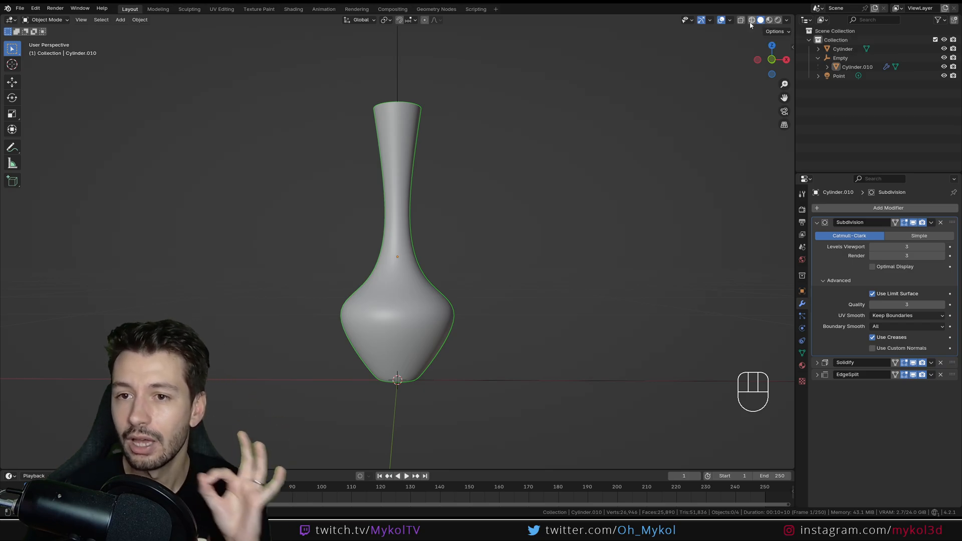
Compare the Outline settings of wireframe and solid shading, and set the Outline colour to black in solid shading
{"action": "left_click", "coordinate": [752, 20]}
{"action": "left_click", "coordinate": [789, 20]}
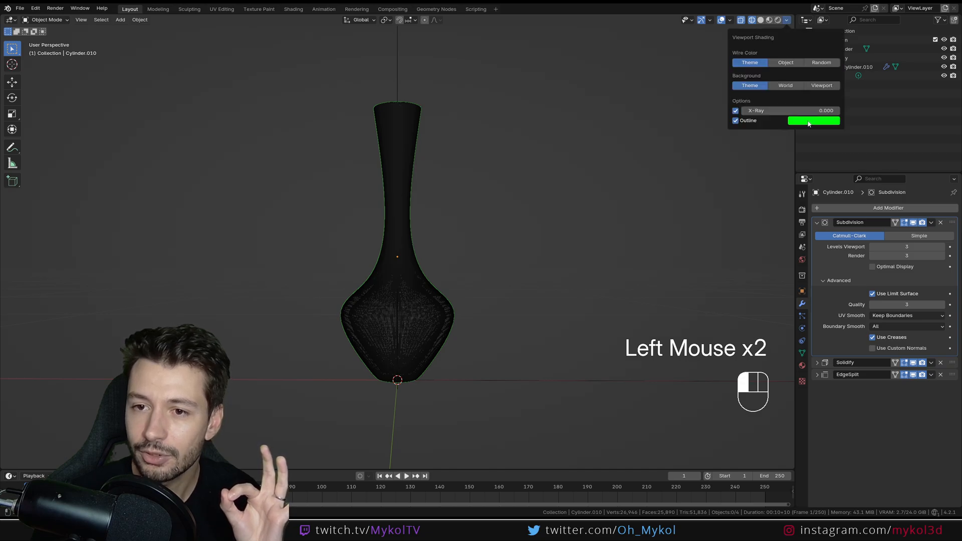
{"action": "left_click", "coordinate": [761, 20]}
{"action": "left_click", "coordinate": [788, 20]}
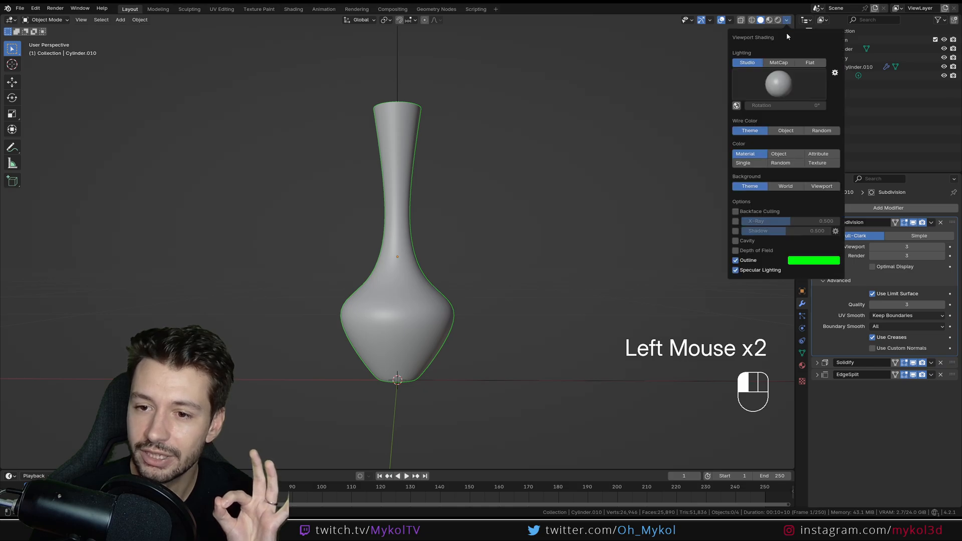
{"action": "left_click", "coordinate": [809, 261]}
{"action": "left_click_drag", "start_coordinate": [879, 151], "coordinate": [882, 207]}
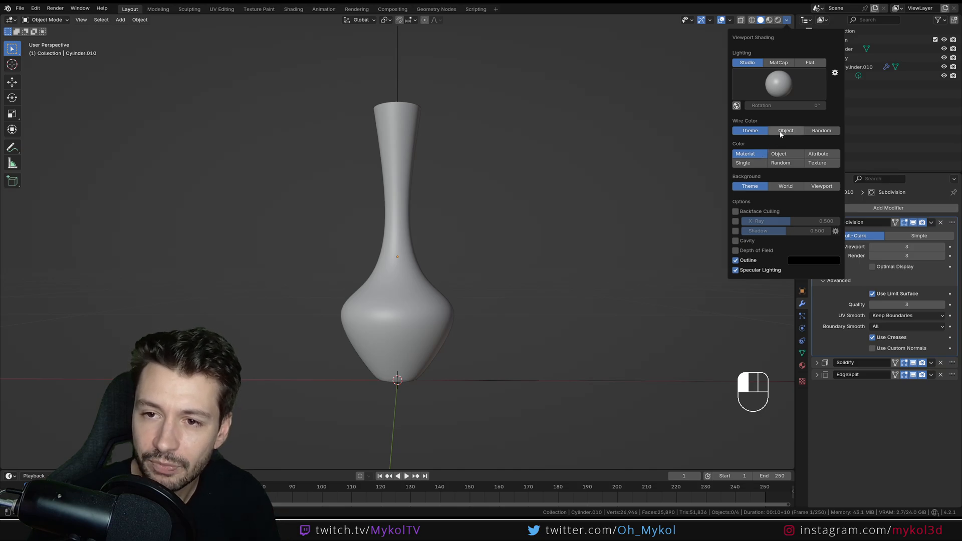
Preview the second and third studio light presets on the vase, and return to the first one
{"action": "left_click", "coordinate": [773, 86]}
{"action": "left_click", "coordinate": [703, 115]}
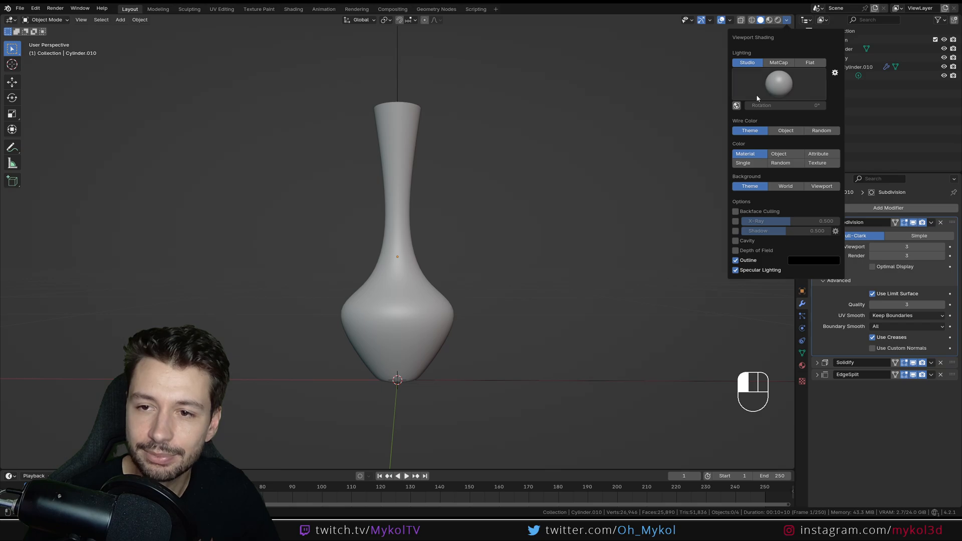
{"action": "left_click", "coordinate": [757, 94]}
{"action": "left_click", "coordinate": [730, 116]}
{"action": "left_click", "coordinate": [787, 86]}
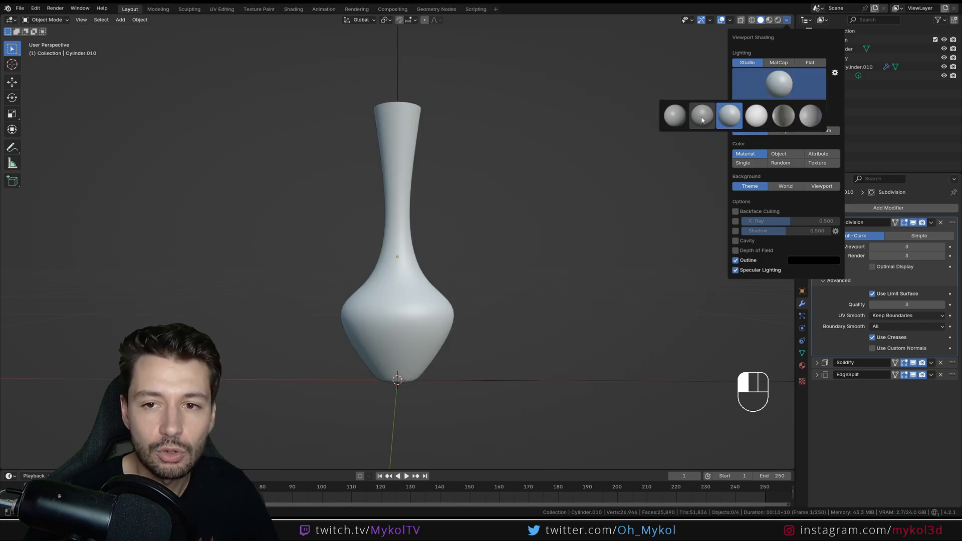
{"action": "left_click", "coordinate": [679, 119]}
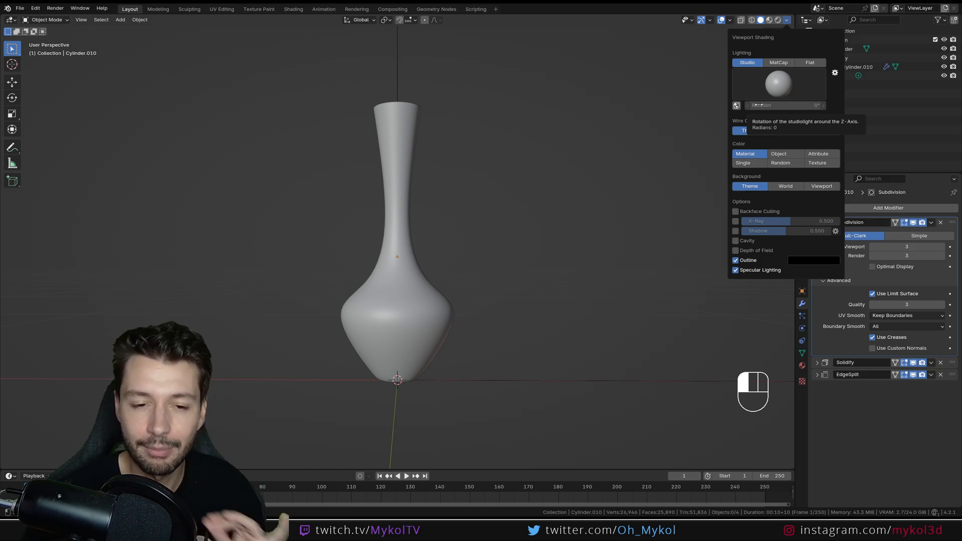
Switch the lighting to MatCap, apply the glossy red MatCap, and view the vase from another angle
{"action": "left_click", "coordinate": [779, 63]}
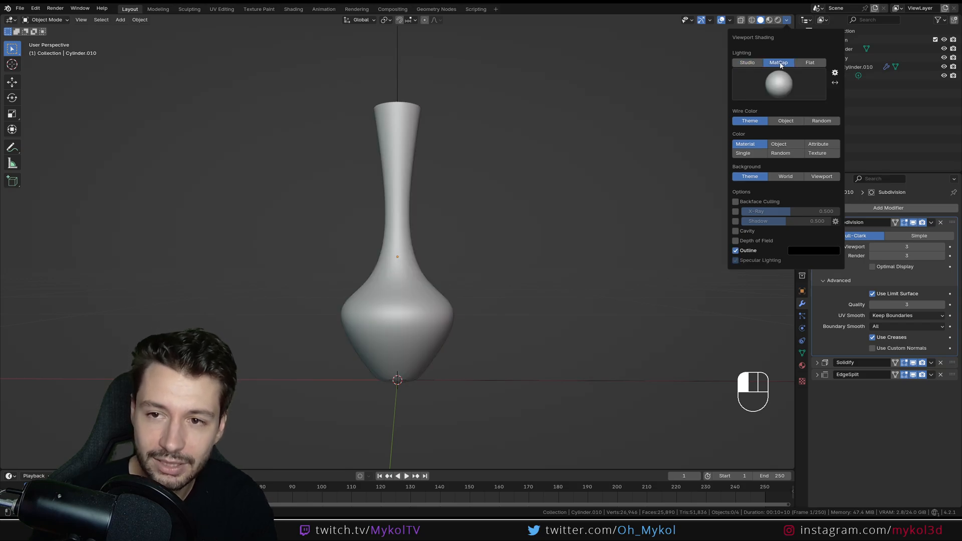
{"action": "left_click", "coordinate": [778, 89]}
{"action": "left_click", "coordinate": [780, 146]}
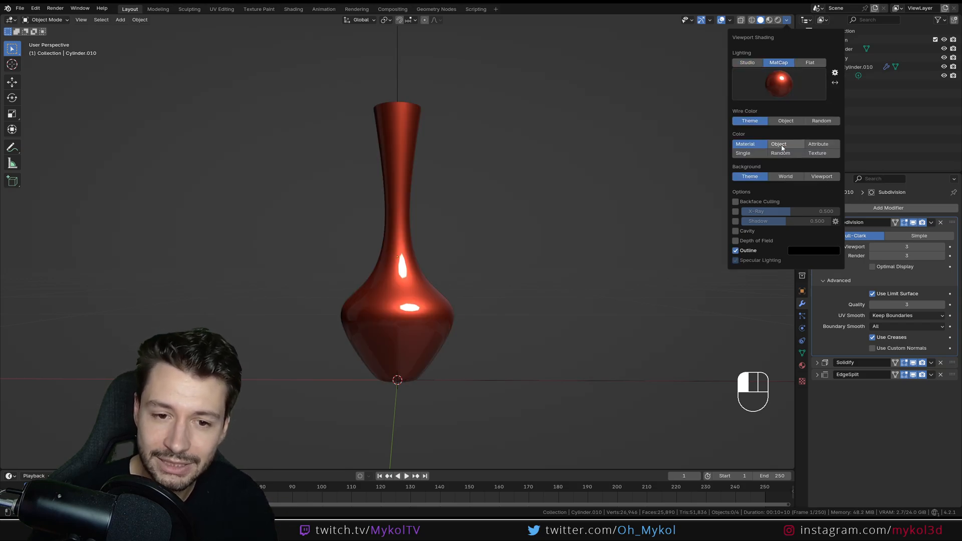
{"action": "middle_click", "coordinate": [495, 208]}
{"action": "mouse_move", "coordinate": [495, 208]}
{"action": "middle_mouse_down"}
{"action": "mouse_move", "coordinate": [359, 213]}
{"action": "mouse_move", "coordinate": [438, 256]}
{"action": "mouse_move", "coordinate": [464, 200]}
{"action": "mouse_move", "coordinate": [480, 214]}
{"action": "mouse_move", "coordinate": [466, 243]}
{"action": "mouse_move", "coordinate": [557, 153]}
{"action": "middle_mouse_up"}
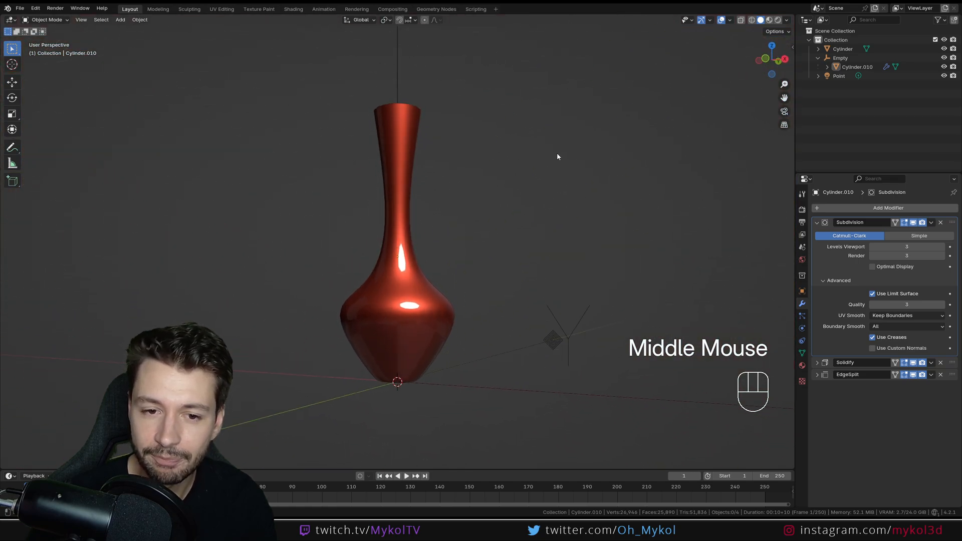
Preview another MatCap on the vase, and apply the plain grey first MatCap
{"action": "left_click", "coordinate": [789, 20]}
{"action": "left_click", "coordinate": [780, 84]}
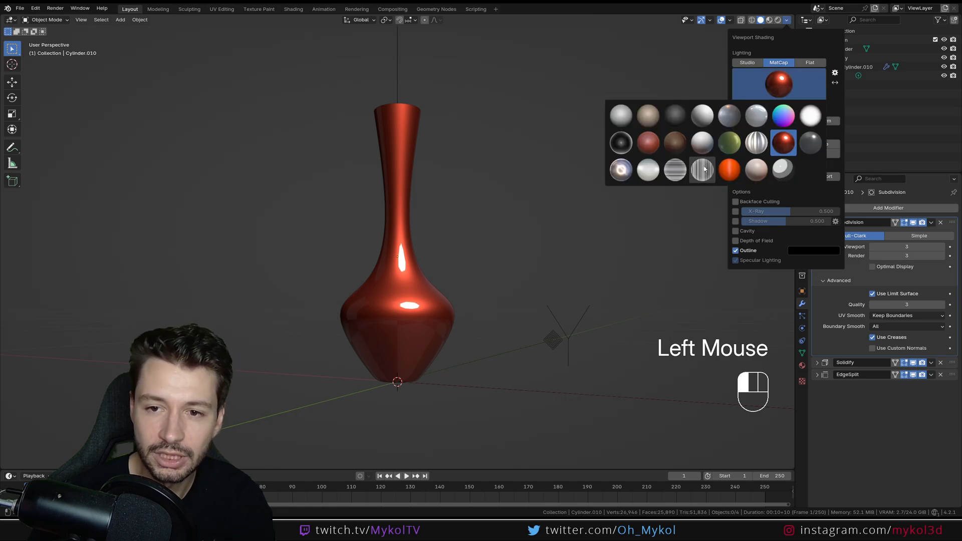
{"action": "left_click", "coordinate": [717, 161]}
{"action": "left_click", "coordinate": [779, 84]}
{"action": "left_click", "coordinate": [622, 116]}
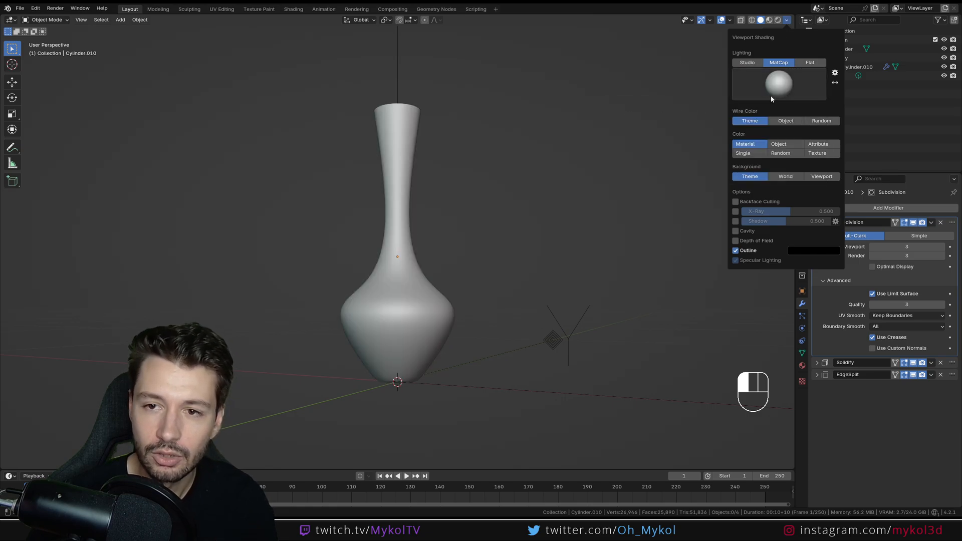
Set the lighting to Flat and enable the Wireframe geometry overlay with a value of 0.777
{"action": "left_click", "coordinate": [810, 64]}
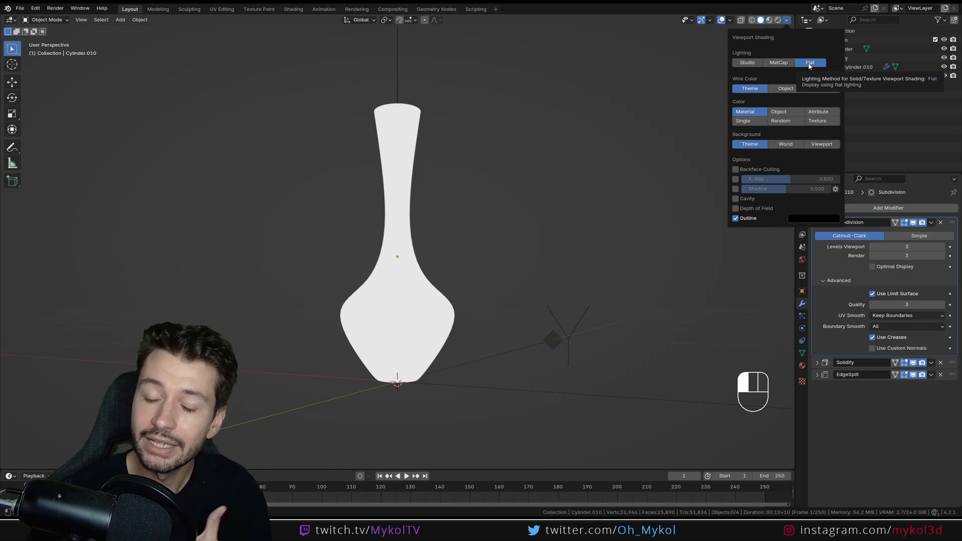
{"action": "left_click", "coordinate": [728, 21]}
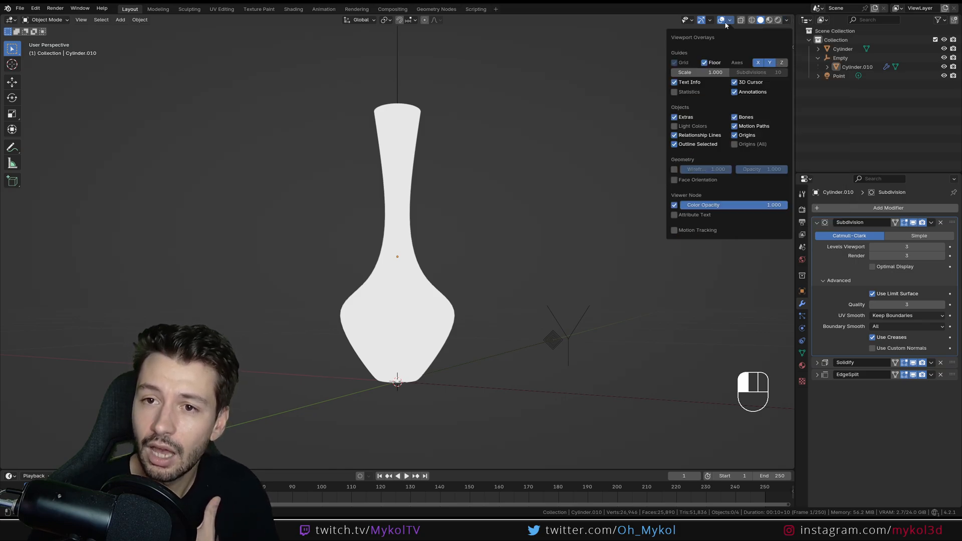
{"action": "left_click", "coordinate": [675, 170]}
{"action": "left_click_drag", "start_coordinate": [712, 169], "coordinate": [699, 170]}
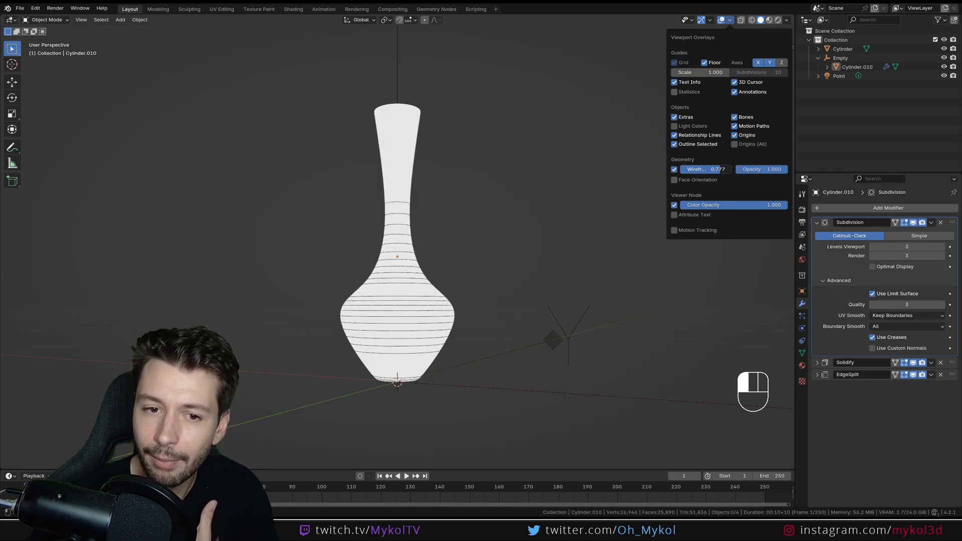
{"action": "middle_click_drag", "start_coordinate": [506, 202], "coordinate": [540, 209]}
{"action": "scroll", "coordinate": [395, 213], "scroll_direction": "down", "scroll_amount": 1}
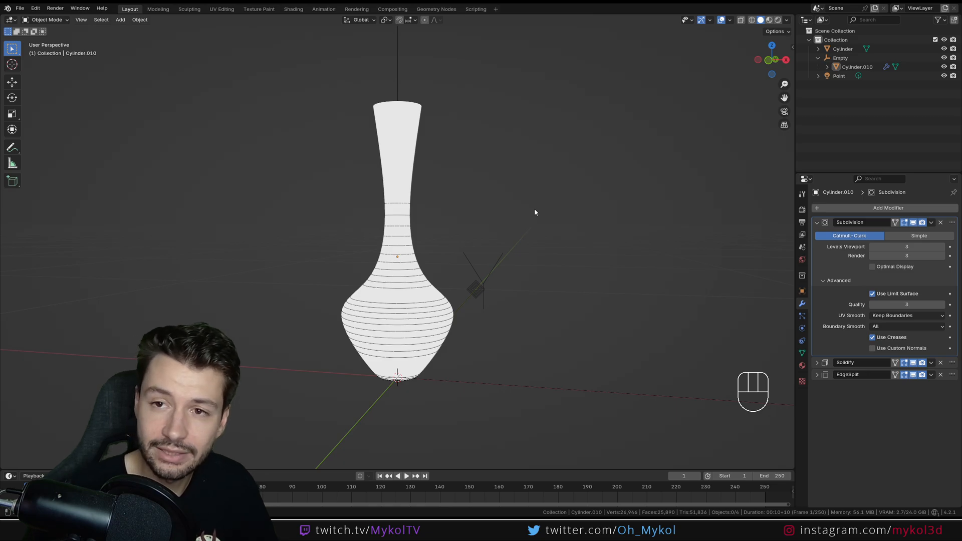
Disable the Wireframe overlay and set the solid shading's lighting to Studio
{"action": "left_click", "coordinate": [711, 20]}
{"action": "mouse_move", "coordinate": [731, 21]}
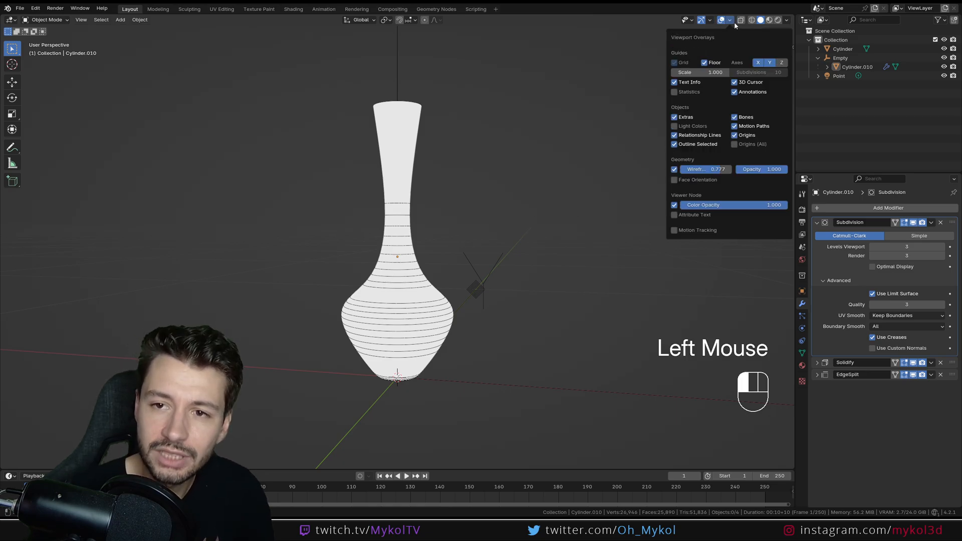
{"action": "left_click", "coordinate": [675, 169]}
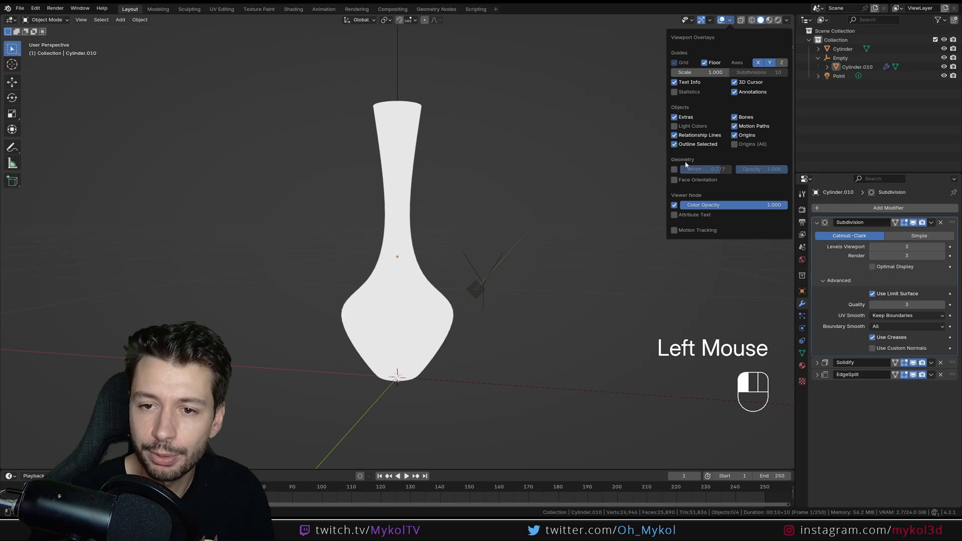
{"action": "mouse_move", "coordinate": [788, 21]}
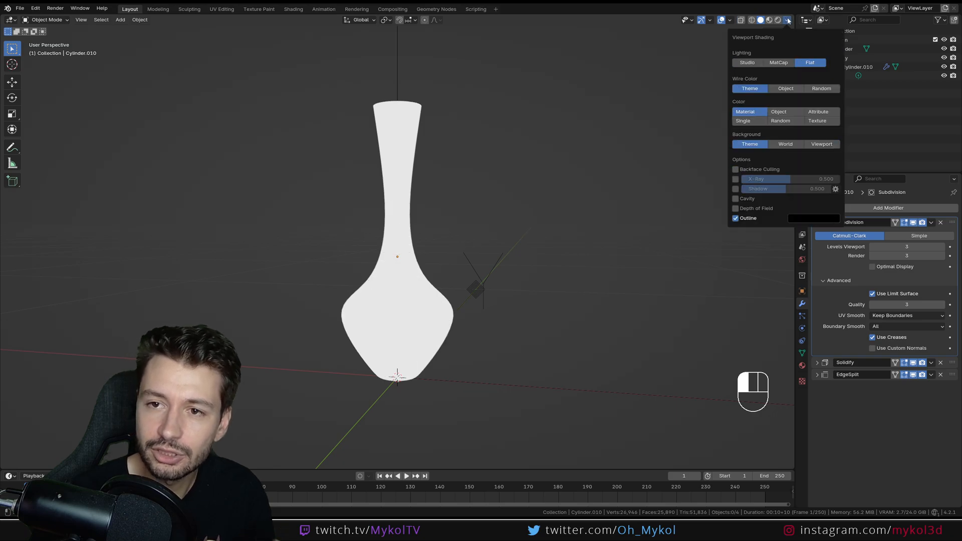
{"action": "left_click", "coordinate": [754, 65]}
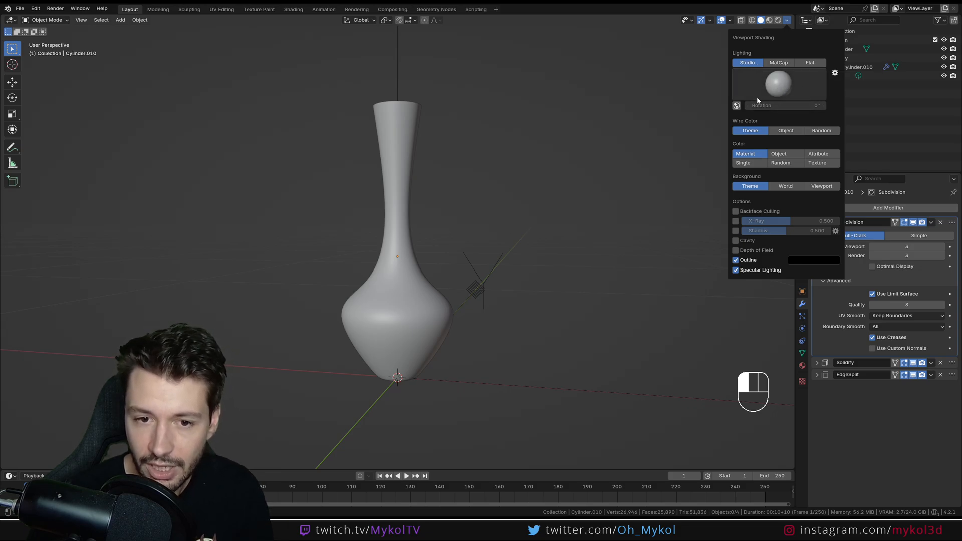
Examine the highlights on the vase from other angles, and toggle Specular Lighting off and on
{"action": "middle_click_drag", "start_coordinate": [431, 298], "coordinate": [625, 294]}
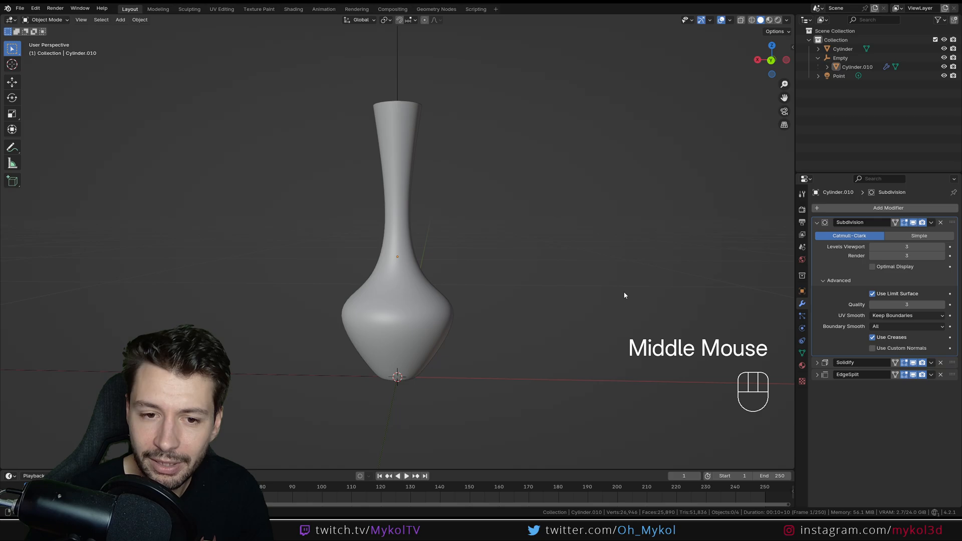
{"action": "scroll", "coordinate": [401, 326], "scroll_direction": "up", "scroll_amount": 2}
{"action": "scroll", "coordinate": [380, 357], "scroll_direction": "down", "scroll_amount": 1}
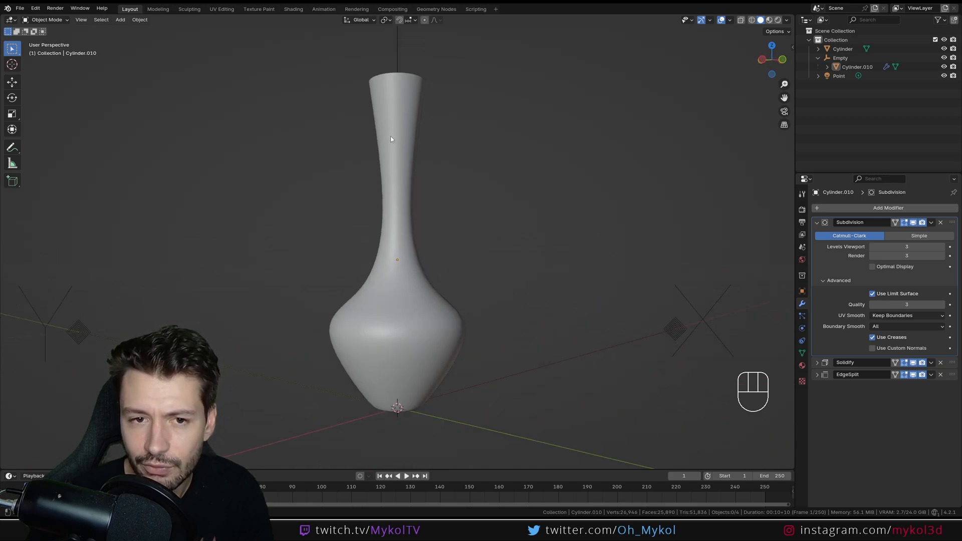
{"action": "left_click", "coordinate": [786, 21]}
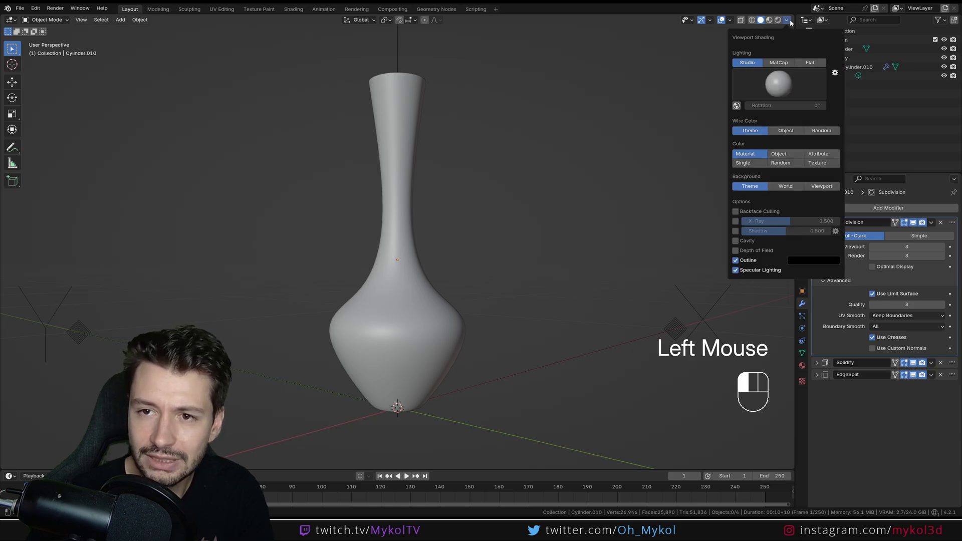
{"action": "left_click", "coordinate": [736, 272]}
{"action": "left_click", "coordinate": [736, 272]}
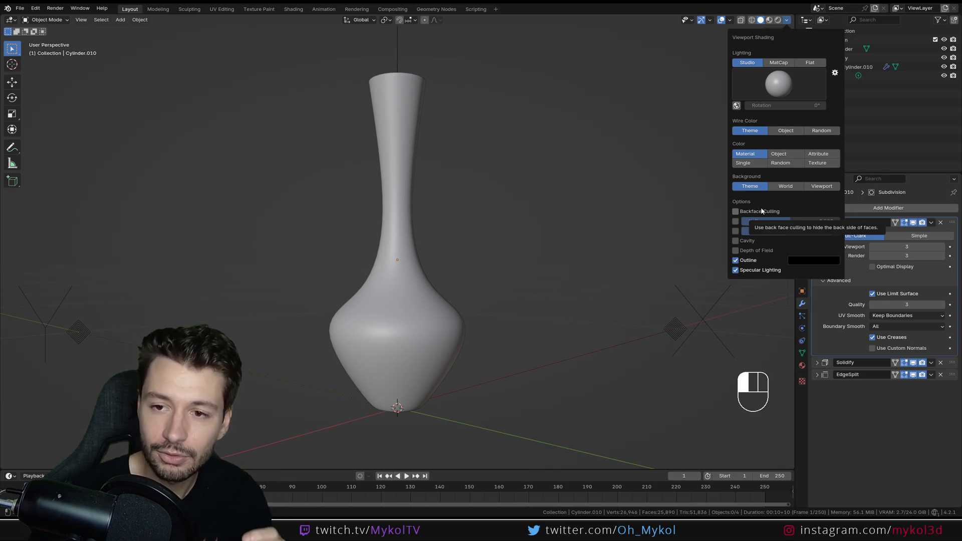
Toggle world space lighting to compare it, leave it enabled, and set the studio light's Rotation to 15.1°
{"action": "left_click", "coordinate": [737, 105]}
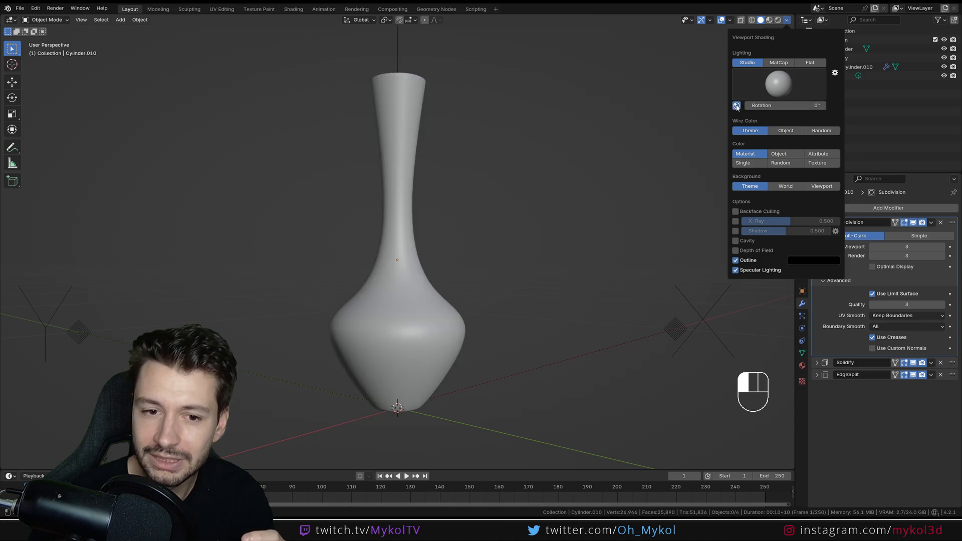
{"action": "left_click", "coordinate": [736, 105]}
{"action": "left_click", "coordinate": [736, 105]}
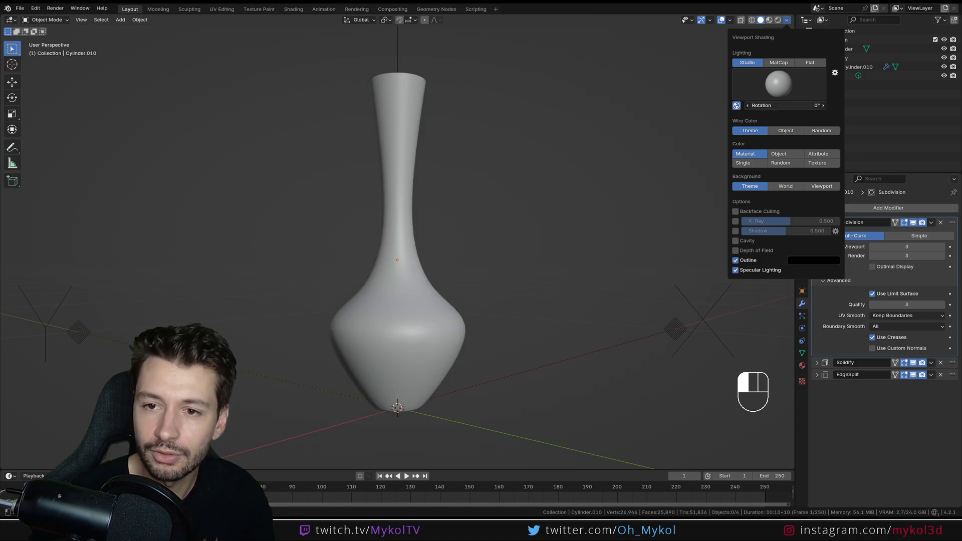
{"action": "mouse_move", "coordinate": [772, 105]}
{"action": "left_mouse_down"}
{"action": "mouse_move", "coordinate": [832, 105]}
{"action": "mouse_move", "coordinate": [785, 105]}
{"action": "left_mouse_up"}
Add a plane mesh under the vase as a ground surface
{"action": "scroll", "coordinate": [451, 253], "scroll_direction": "down", "scroll_amount": 4}
{"action": "middle_click_drag", "start_coordinate": [428, 270], "coordinate": [467, 266]}
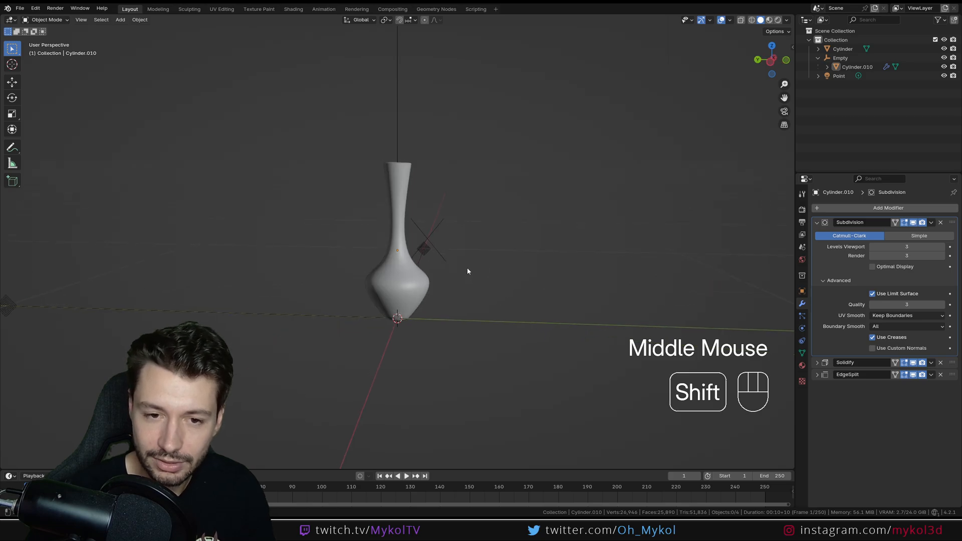
{"action": "key", "text": "shift+a"}
{"action": "mouse_move", "coordinate": [441, 160]}
{"action": "left_click", "coordinate": [506, 159]}
{"action": "scroll", "coordinate": [416, 294], "scroll_direction": "down", "scroll_amount": 2}
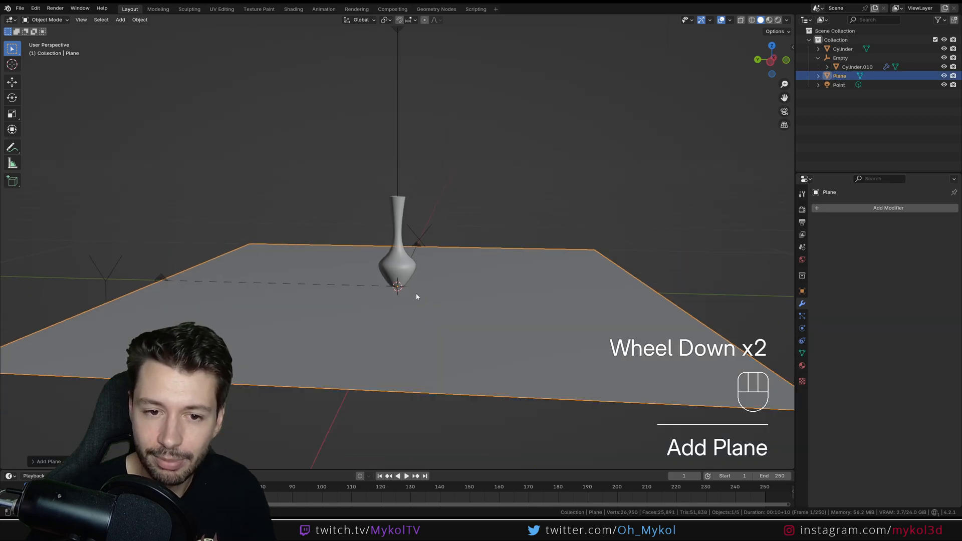
{"action": "scroll", "coordinate": [425, 295], "scroll_direction": "up", "scroll_amount": 3}
{"action": "middle_click_drag", "start_coordinate": [426, 295], "coordinate": [417, 206]}
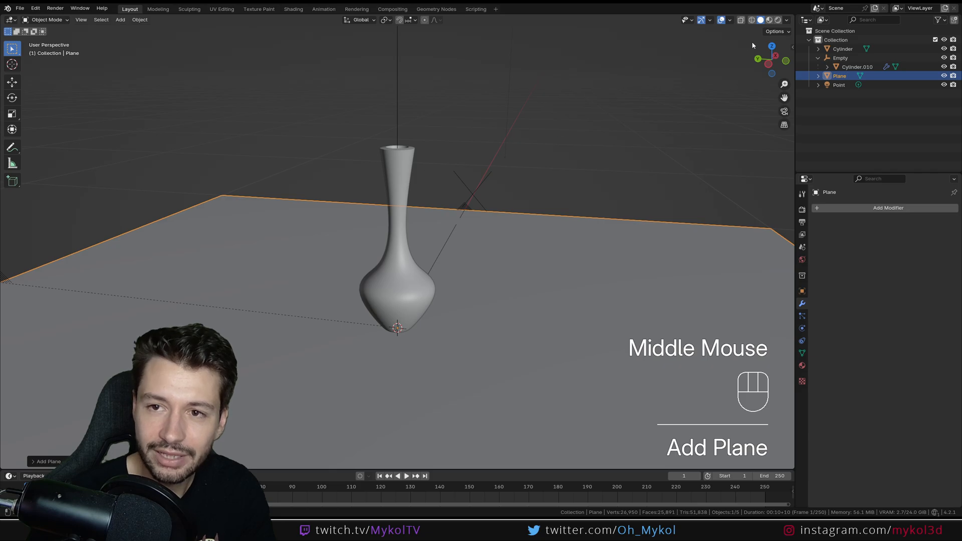
Enable the Shadow shading option at 0.500 and set the studio light's Rotation to 26.3°
{"action": "left_click", "coordinate": [787, 20]}
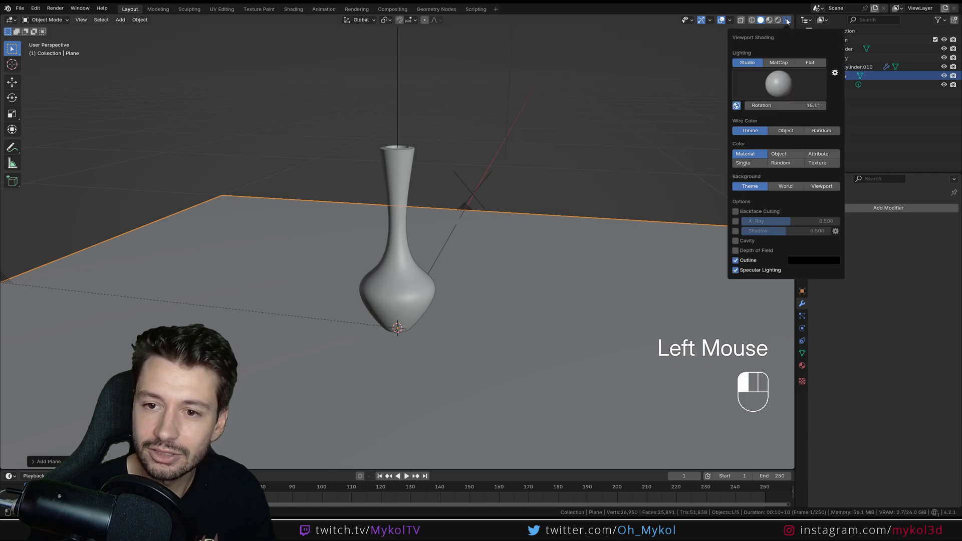
{"action": "left_click", "coordinate": [736, 231]}
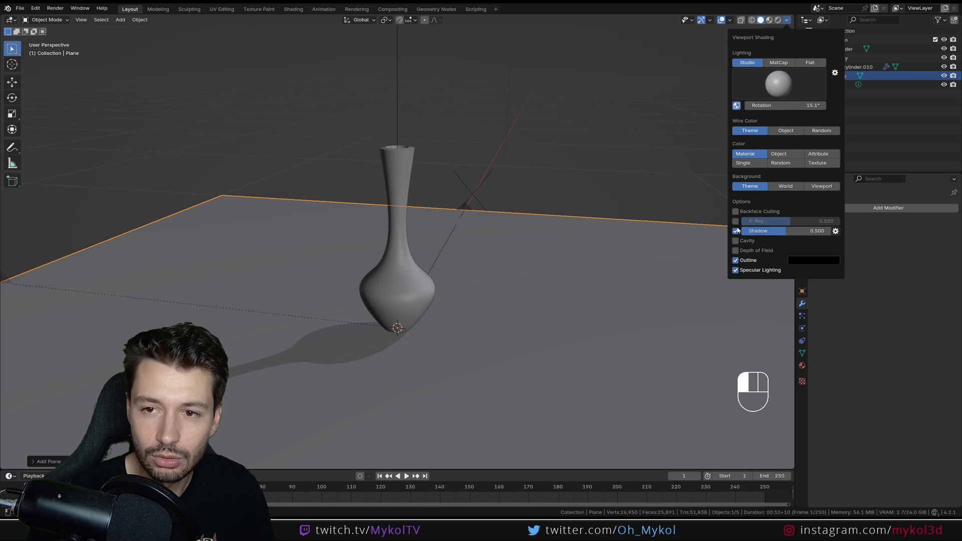
{"action": "mouse_move", "coordinate": [782, 105]}
{"action": "left_mouse_down"}
{"action": "mouse_move", "coordinate": [840, 105]}
{"action": "mouse_move", "coordinate": [729, 104]}
{"action": "mouse_move", "coordinate": [749, 105]}
{"action": "left_mouse_up"}
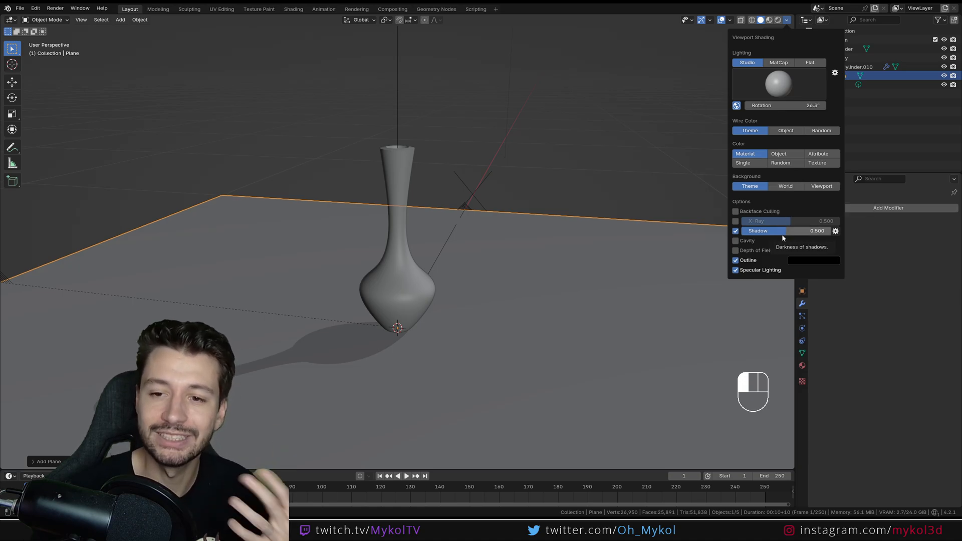
Adjust the shadow's light direction so the vase casts its shadow at a different angle across the plane
{"action": "left_click", "coordinate": [835, 231]}
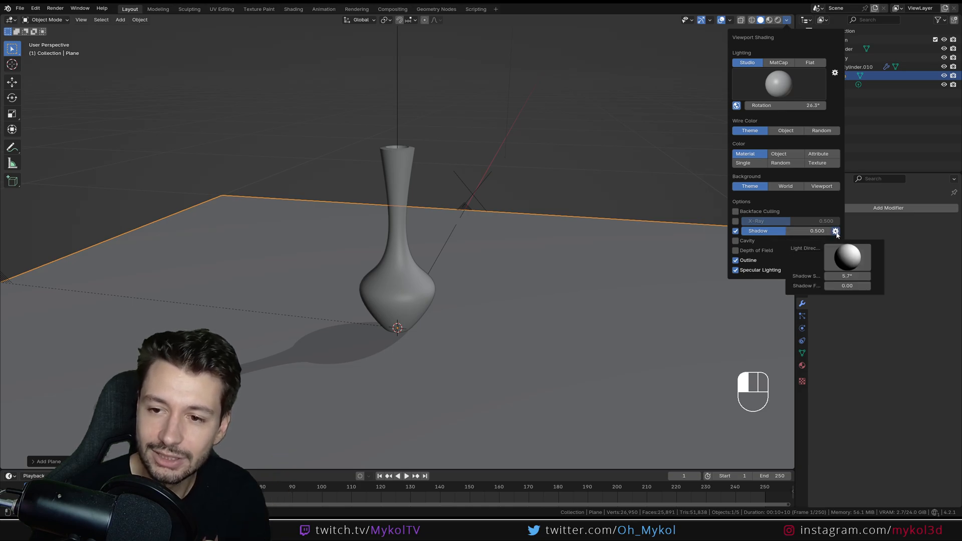
{"action": "mouse_move", "coordinate": [847, 257]}
{"action": "left_mouse_down"}
{"action": "mouse_move", "coordinate": [804, 256]}
{"action": "mouse_move", "coordinate": [847, 278]}
{"action": "mouse_move", "coordinate": [863, 249]}
{"action": "mouse_move", "coordinate": [828, 237]}
{"action": "mouse_move", "coordinate": [780, 246]}
{"action": "mouse_move", "coordinate": [825, 278]}
{"action": "mouse_move", "coordinate": [842, 253]}
{"action": "mouse_move", "coordinate": [823, 258]}
{"action": "mouse_move", "coordinate": [835, 258]}
{"action": "left_mouse_up"}
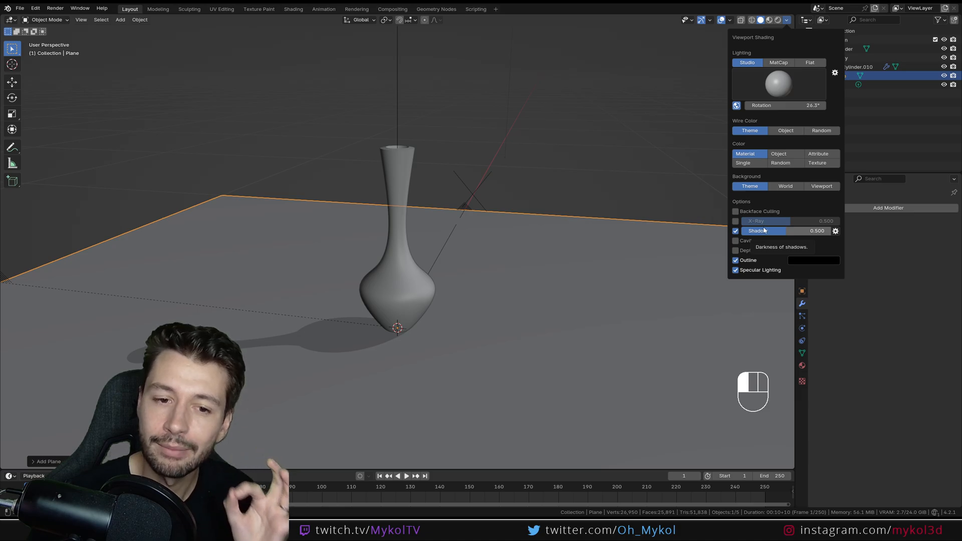
Select the point light above the scene and move it down close to the vase
{"action": "scroll", "coordinate": [603, 249], "scroll_direction": "down", "scroll_amount": 3}
{"action": "mouse_move", "coordinate": [470, 243]}
{"action": "middle_mouse_down"}
{"action": "mouse_move", "coordinate": [404, 264]}
{"action": "mouse_move", "coordinate": [492, 226]}
{"action": "middle_mouse_up"}
{"action": "left_click", "coordinate": [483, 122]}
{"action": "scroll", "coordinate": [455, 200], "scroll_direction": "up", "scroll_amount": 2}
{"action": "scroll", "coordinate": [479, 198], "scroll_direction": "down", "scroll_amount": 1}
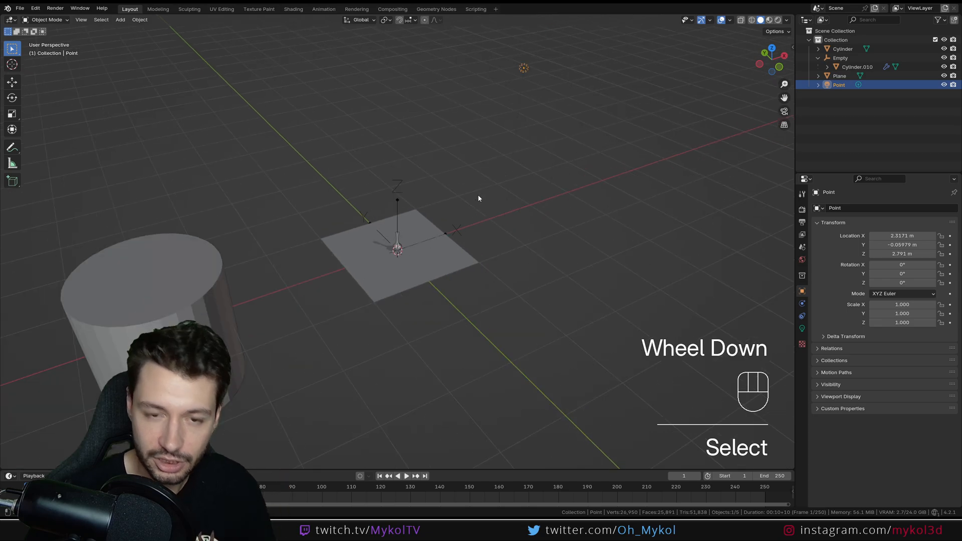
{"action": "key", "text": "g"}
{"action": "middle_click_drag", "start_coordinate": [479, 200], "coordinate": [478, 265]}
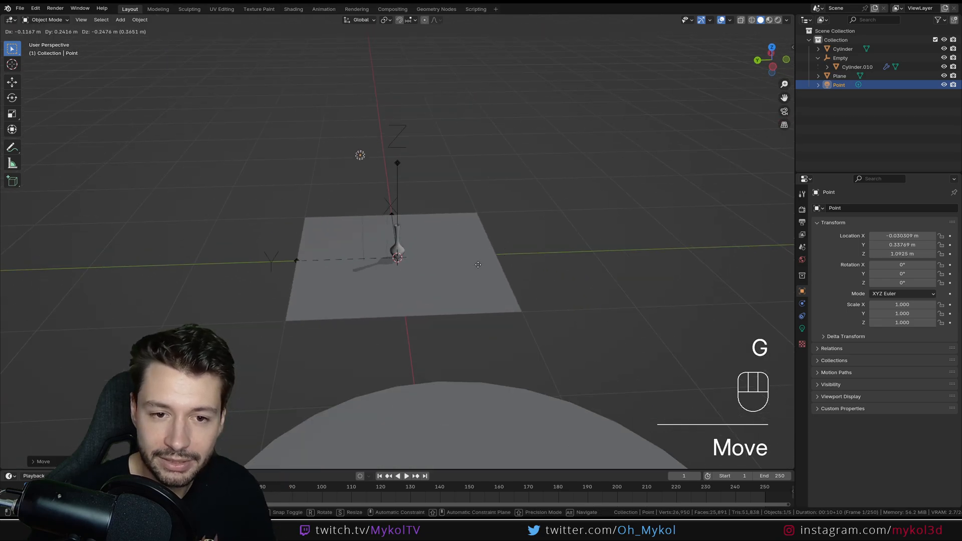
{"action": "left_click", "coordinate": [468, 311]}
Reposition the point light around the vase to about X -0.18 m, Y 0.36 m, Z 0.62 m
{"action": "scroll", "coordinate": [419, 274], "scroll_direction": "up", "scroll_amount": 2}
{"action": "key", "text": "g"}
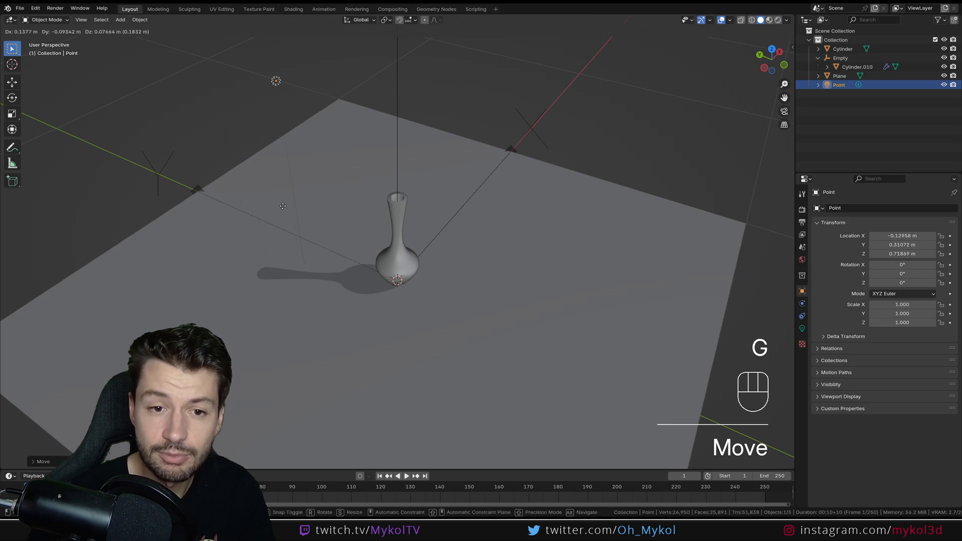
{"action": "left_click", "coordinate": [395, 275]}
{"action": "middle_click_drag", "start_coordinate": [395, 275], "coordinate": [445, 269]}
{"action": "key", "text": "g"}
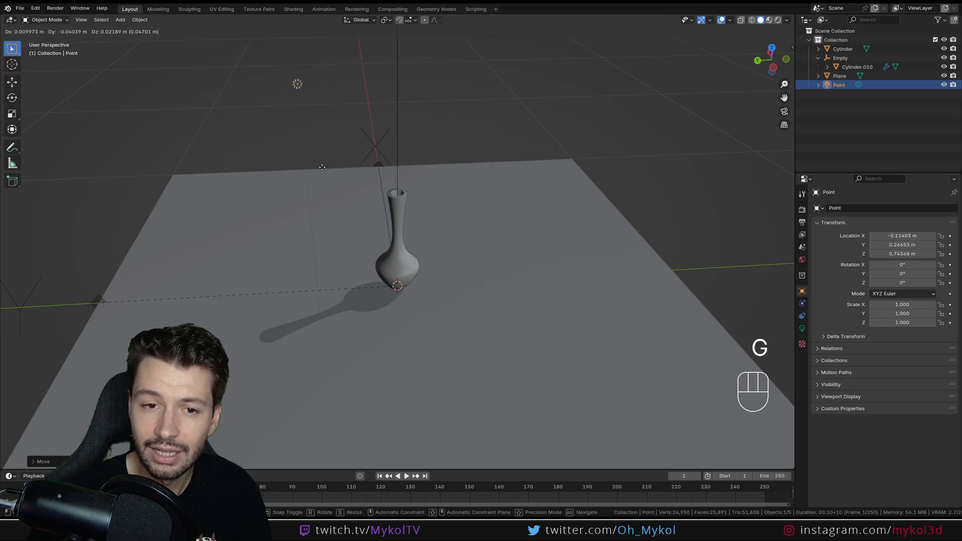
{"action": "left_click", "coordinate": [297, 213]}
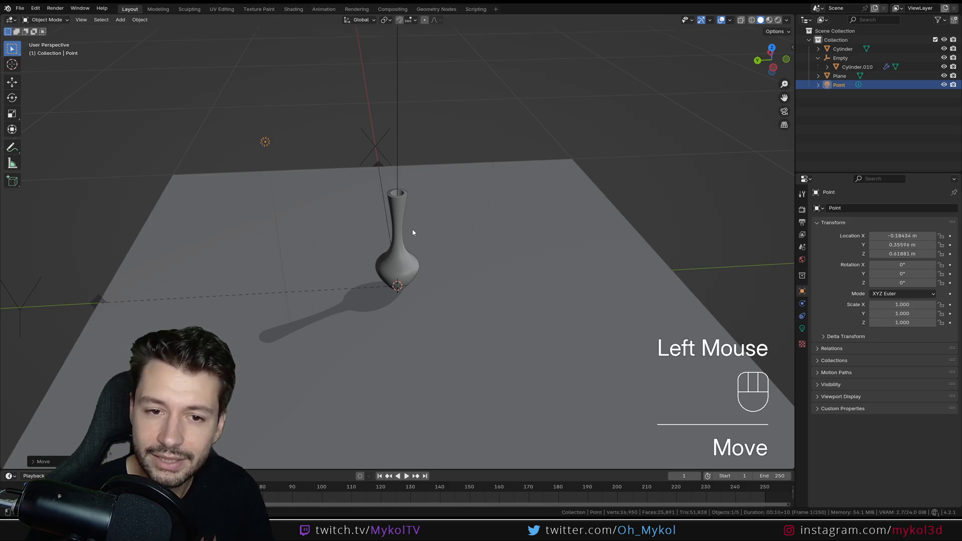
Compare Solid with Material Preview shading, keep Material Preview, and set the studio environment's Rotation to 47.5°
{"action": "left_click", "coordinate": [787, 20]}
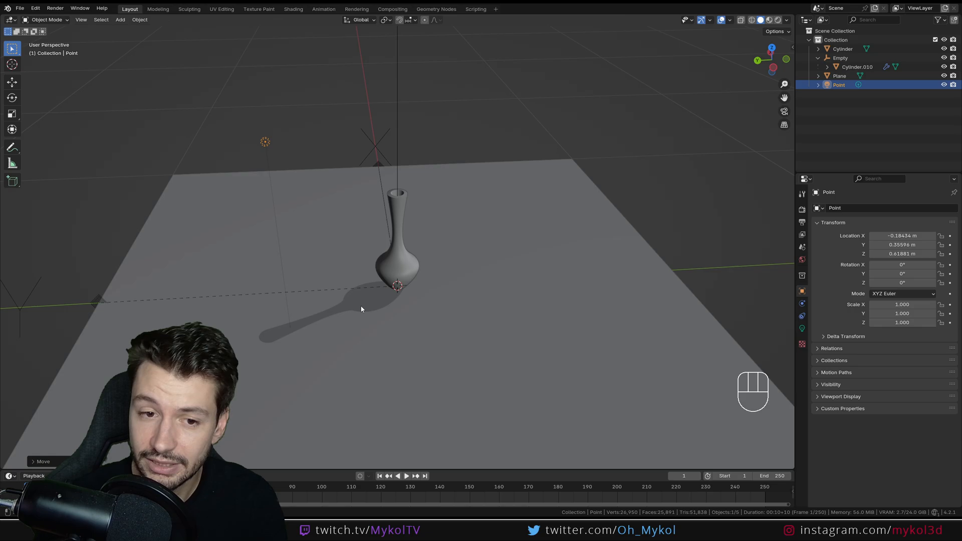
{"action": "left_click", "coordinate": [769, 20]}
{"action": "scroll", "coordinate": [306, 325], "scroll_direction": "up", "scroll_amount": 2}
{"action": "scroll", "coordinate": [306, 325], "scroll_direction": "down", "scroll_amount": 2}
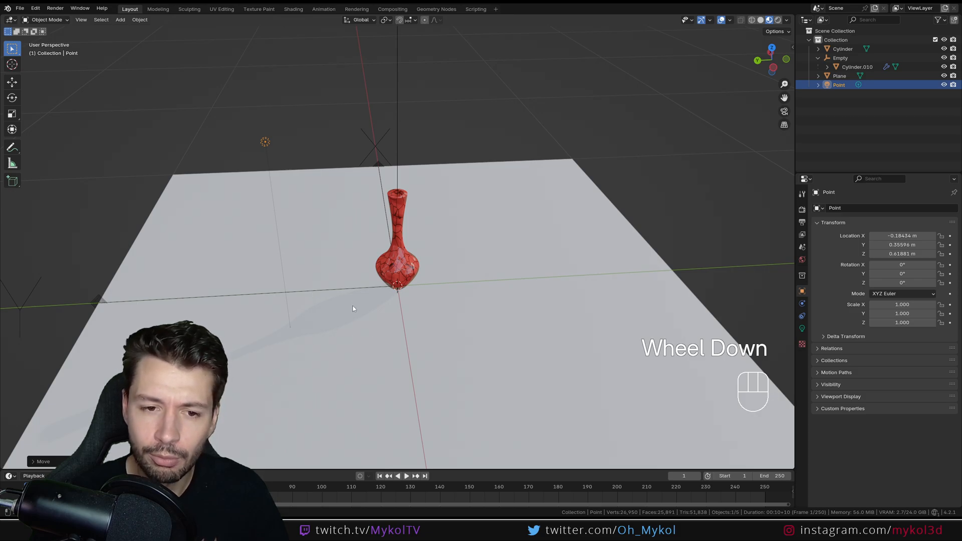
{"action": "left_click", "coordinate": [769, 20]}
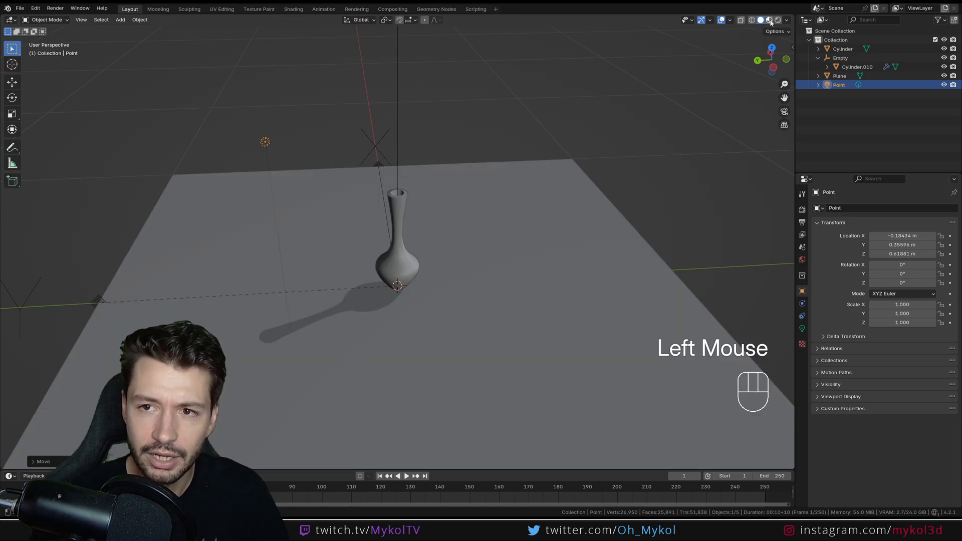
{"action": "left_click", "coordinate": [769, 20]}
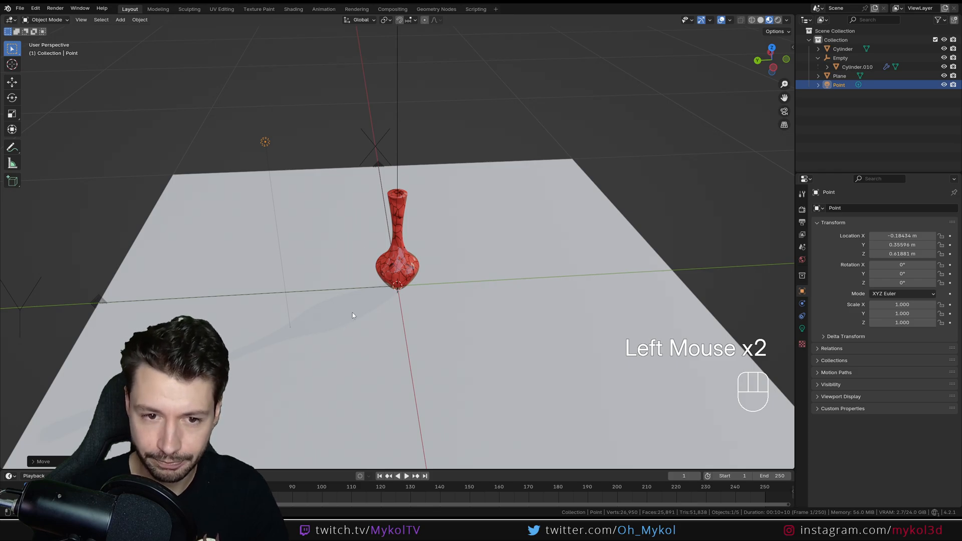
{"action": "left_click", "coordinate": [787, 20]}
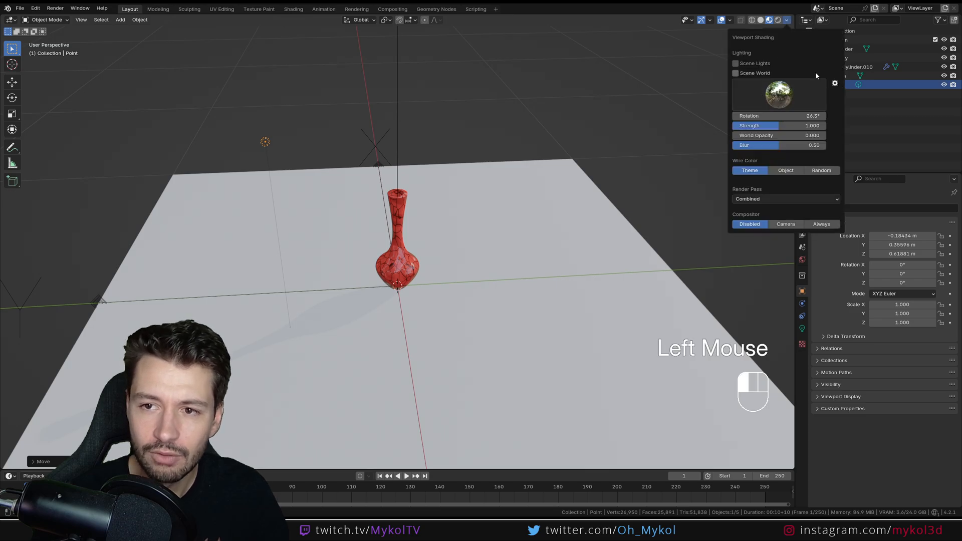
{"action": "left_click_drag", "start_coordinate": [784, 113], "coordinate": [833, 114]}
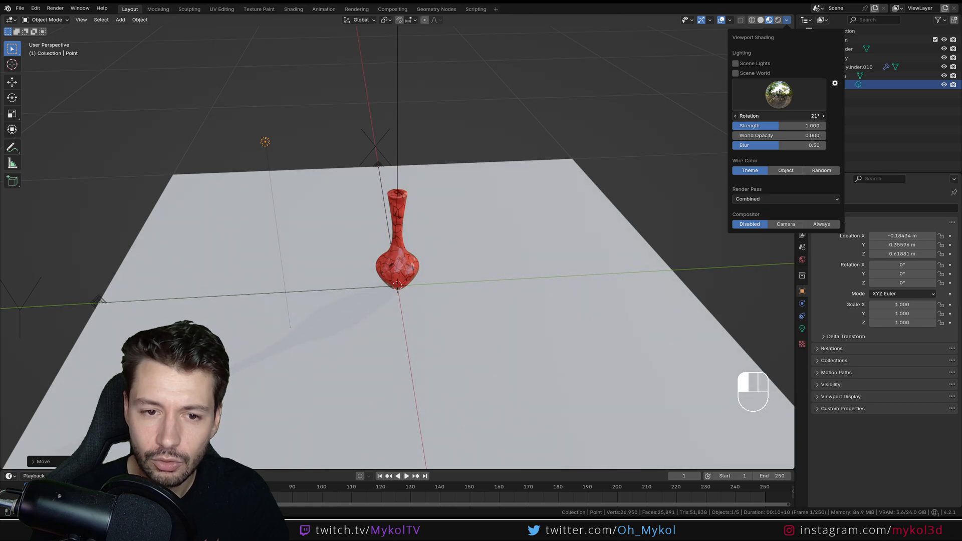
Try the dark sunset and the bright interior HDRI environments on the vase, and restore the forest environment
{"action": "left_click", "coordinate": [750, 105]}
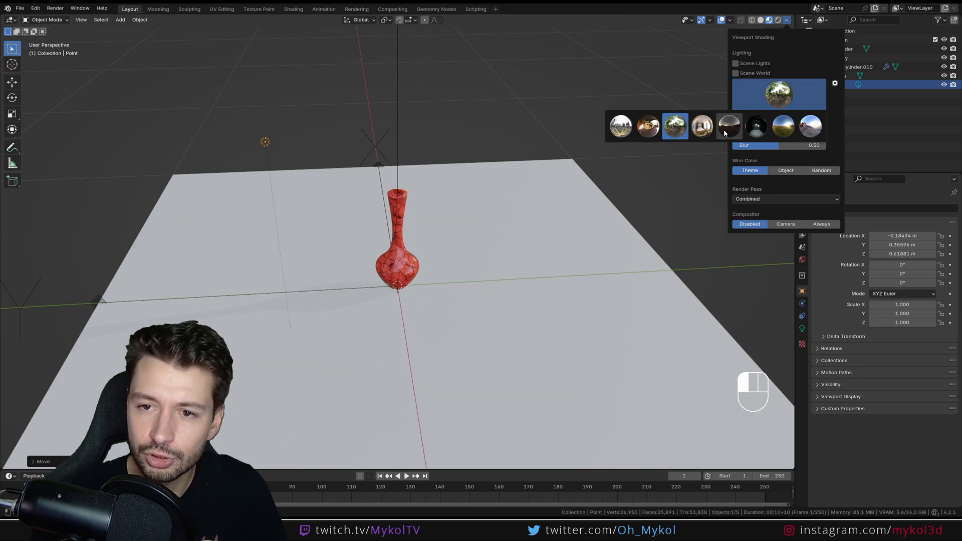
{"action": "left_click", "coordinate": [731, 124]}
{"action": "left_click", "coordinate": [739, 107]}
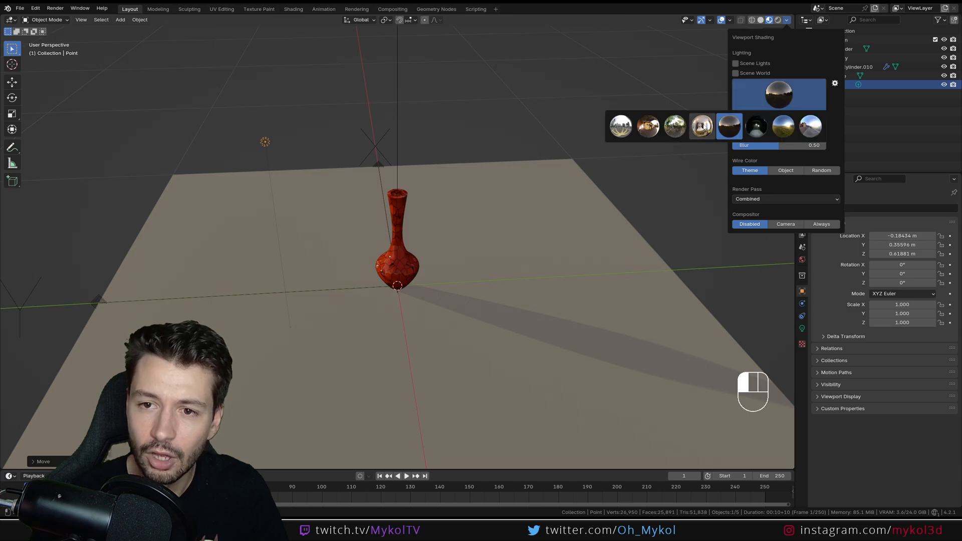
{"action": "left_click", "coordinate": [703, 126]}
{"action": "left_click", "coordinate": [737, 106]}
{"action": "left_click", "coordinate": [676, 129]}
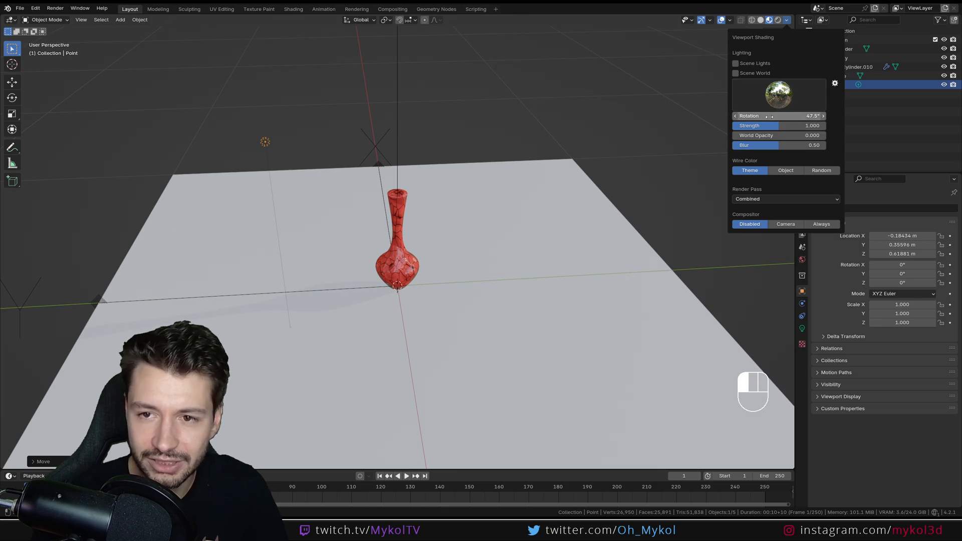
Set the environment's Strength to 1.080 and preview its background at World Opacity 1.000 before resetting the opacity to 0.000
{"action": "left_click_drag", "start_coordinate": [780, 126], "coordinate": [822, 136]}
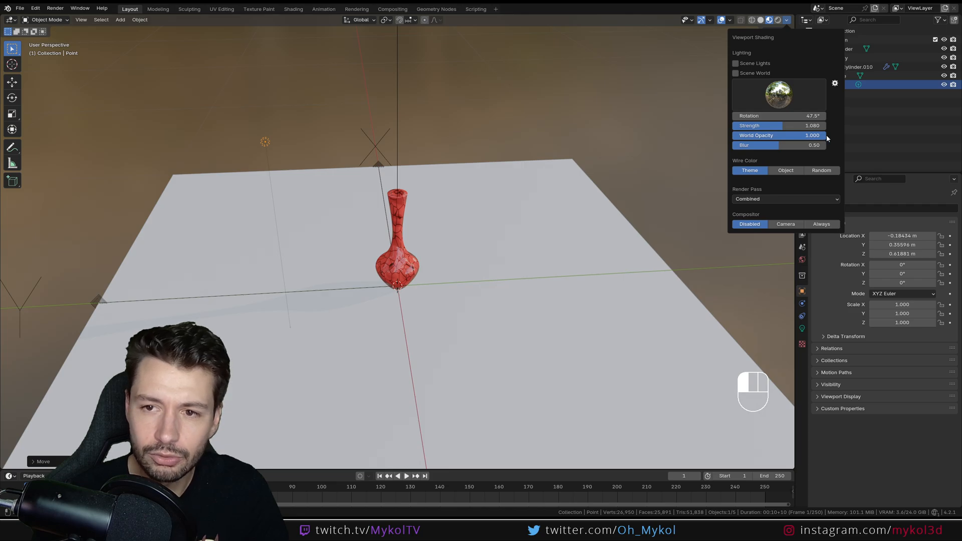
{"action": "mouse_move", "coordinate": [626, 171]}
{"action": "middle_mouse_down"}
{"action": "mouse_move", "coordinate": [549, 172]}
{"action": "mouse_move", "coordinate": [358, 126]}
{"action": "mouse_move", "coordinate": [404, 176]}
{"action": "mouse_move", "coordinate": [580, 156]}
{"action": "mouse_move", "coordinate": [597, 141]}
{"action": "mouse_move", "coordinate": [540, 107]}
{"action": "mouse_move", "coordinate": [345, 242]}
{"action": "mouse_move", "coordinate": [721, 86]}
{"action": "middle_mouse_up"}
{"action": "left_click", "coordinate": [786, 20]}
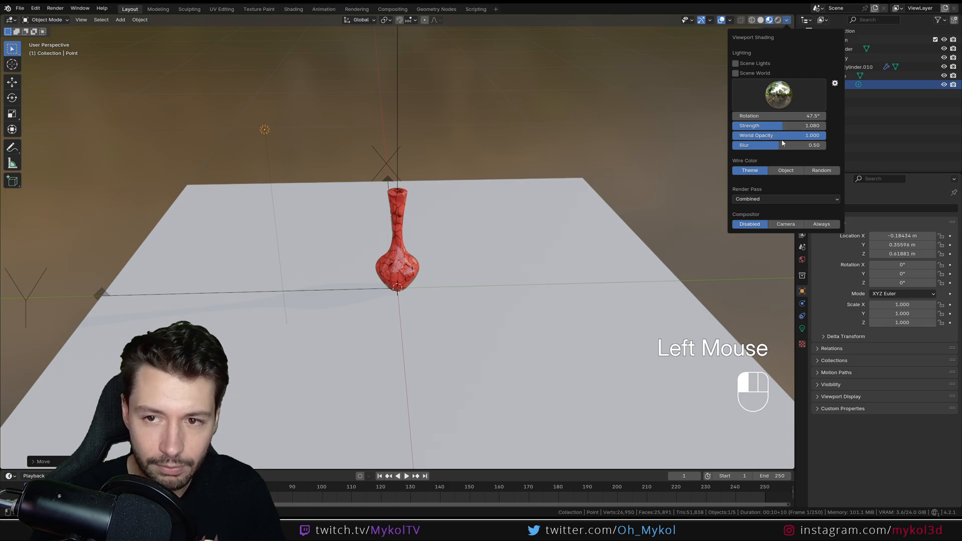
{"action": "left_click_drag", "start_coordinate": [795, 136], "coordinate": [735, 135]}
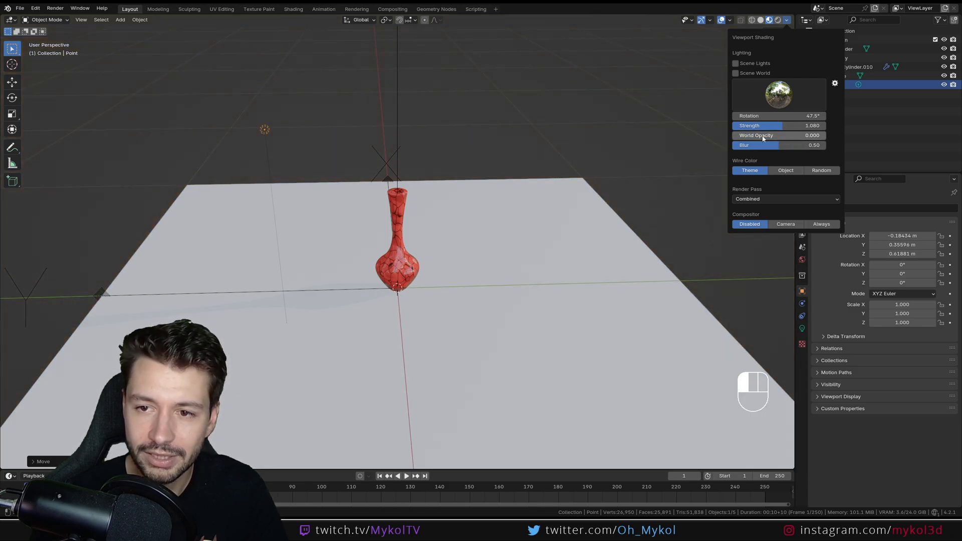
Preview the Shadow and Ambient Occlusion render passes in the viewport, and restore the Combined pass
{"action": "left_click", "coordinate": [761, 200]}
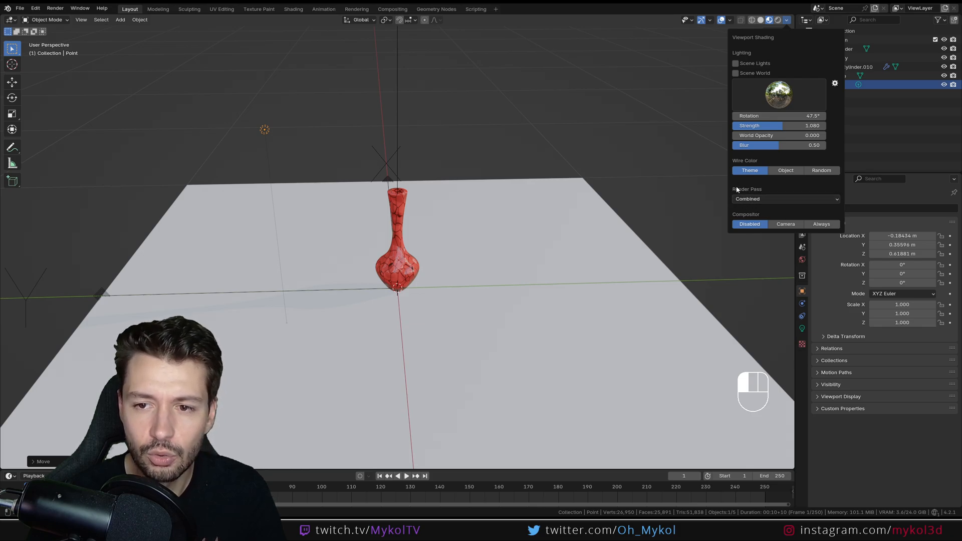
{"action": "left_click", "coordinate": [760, 200]}
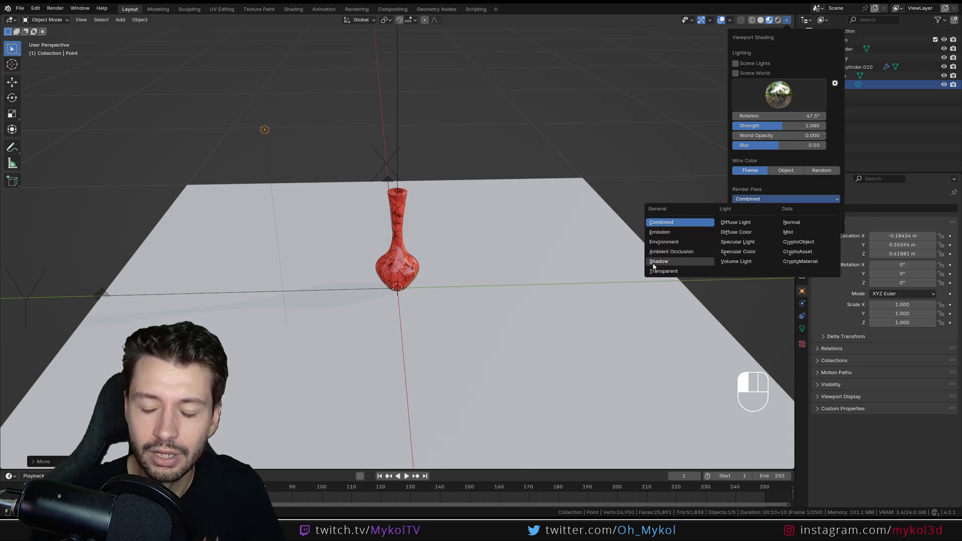
{"action": "left_click", "coordinate": [677, 261]}
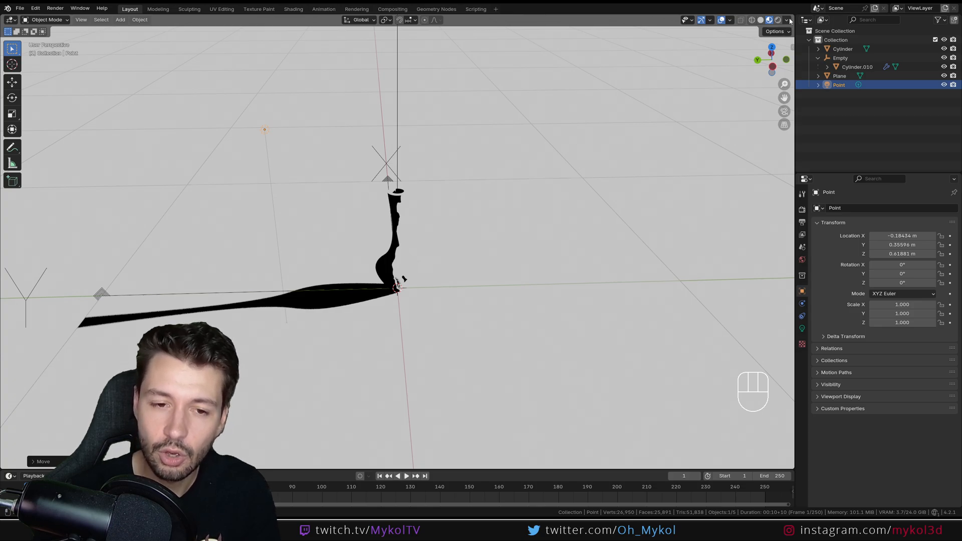
{"action": "left_click", "coordinate": [788, 20]}
{"action": "left_click", "coordinate": [756, 199]}
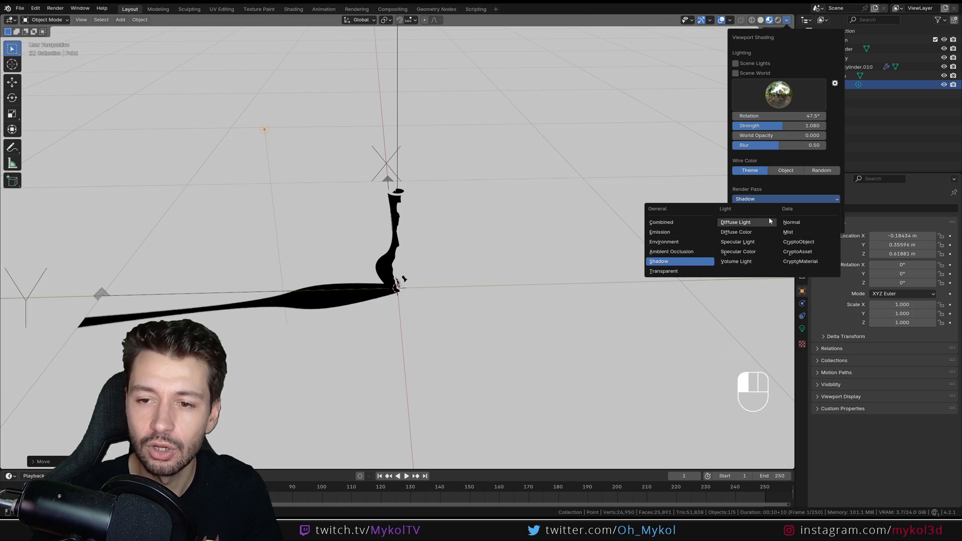
{"action": "left_click", "coordinate": [681, 252]}
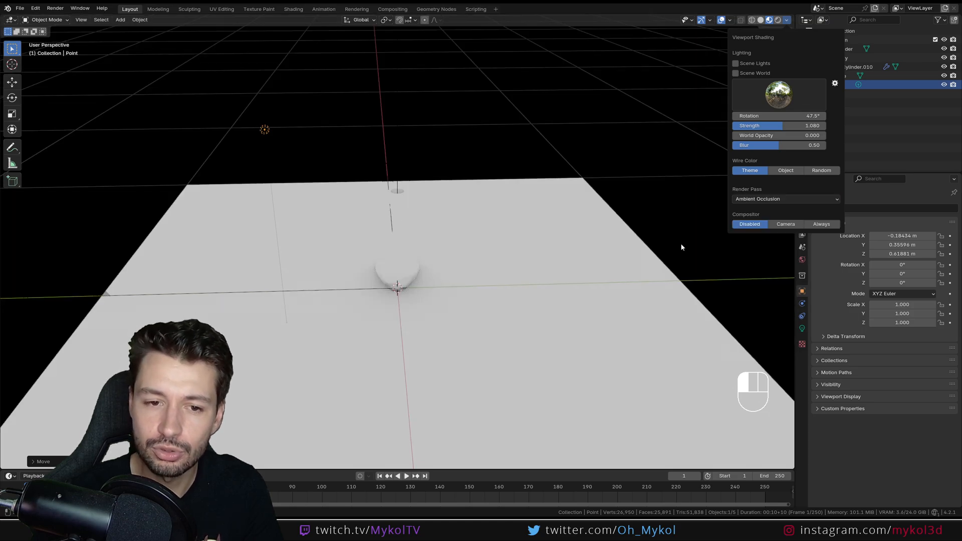
{"action": "left_click", "coordinate": [757, 199]}
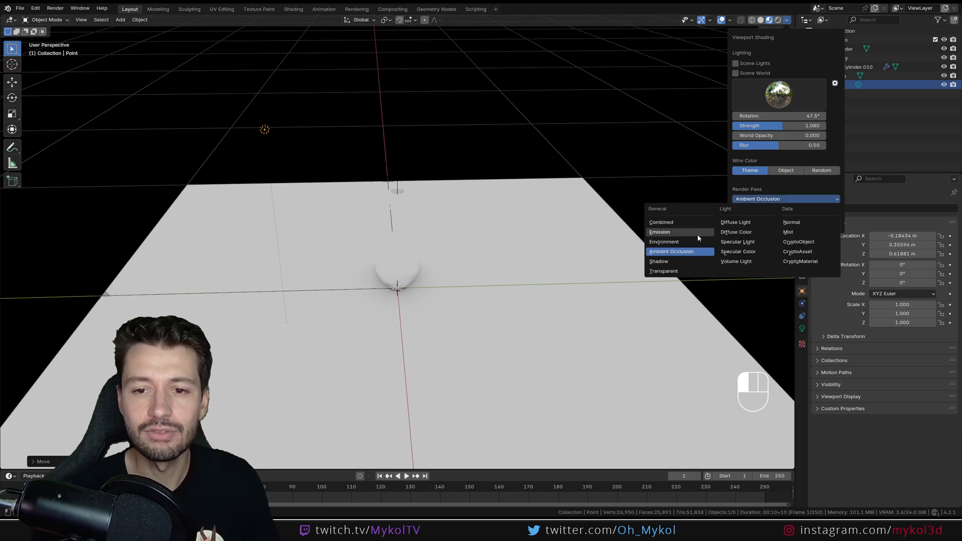
{"action": "left_click", "coordinate": [662, 223]}
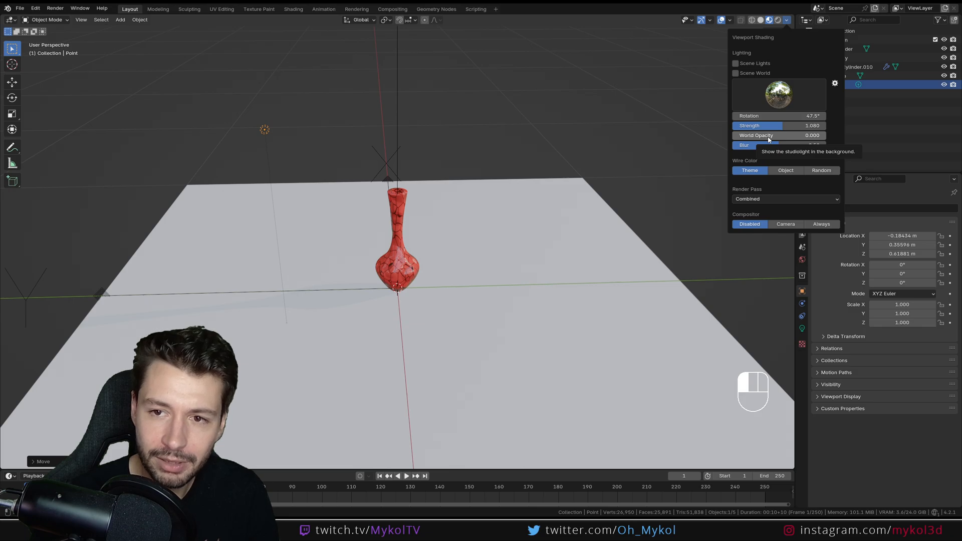
Enable Scene Lights for Material Preview and move the point light to about X -0.20 m, Y 0.39 m, Z 0.58 m
{"action": "key", "text": "g"}
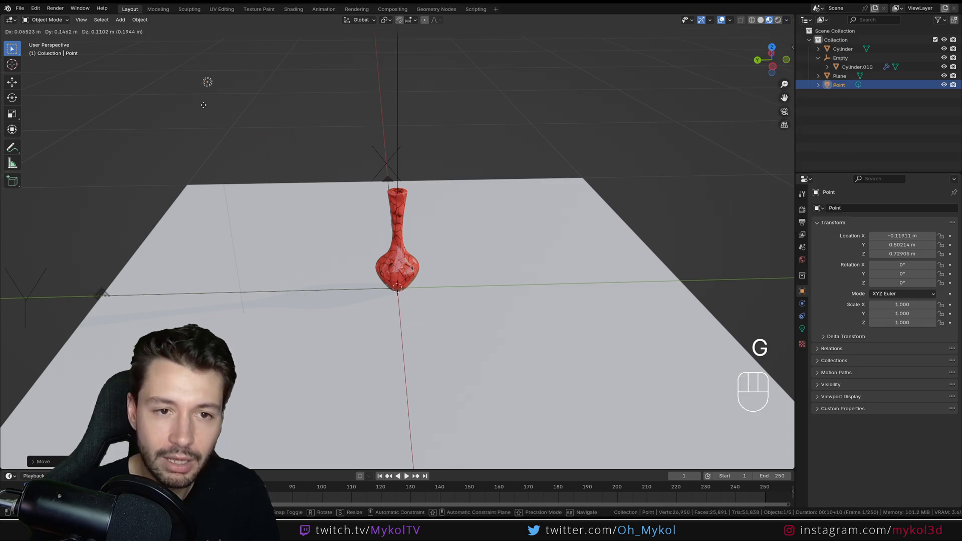
{"action": "left_click", "coordinate": [250, 152]}
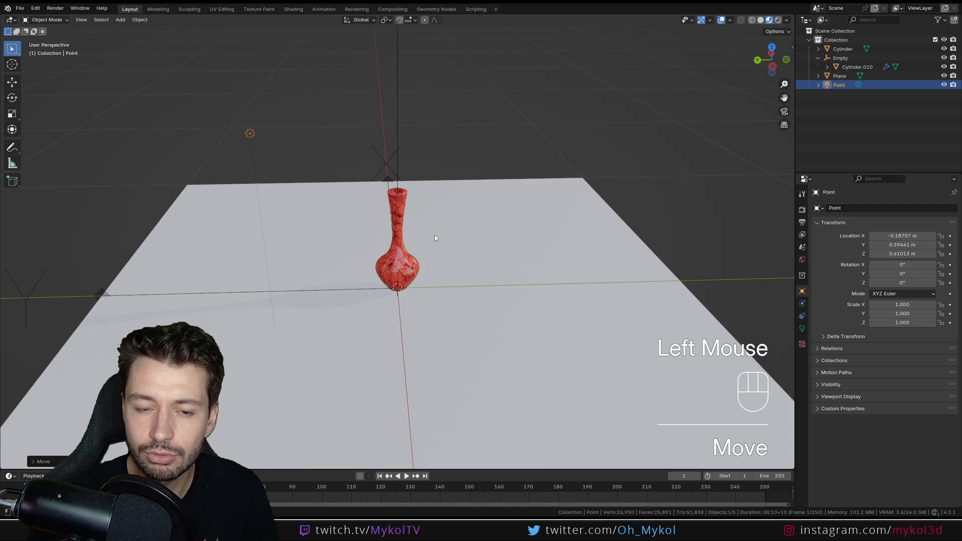
{"action": "left_click", "coordinate": [789, 21]}
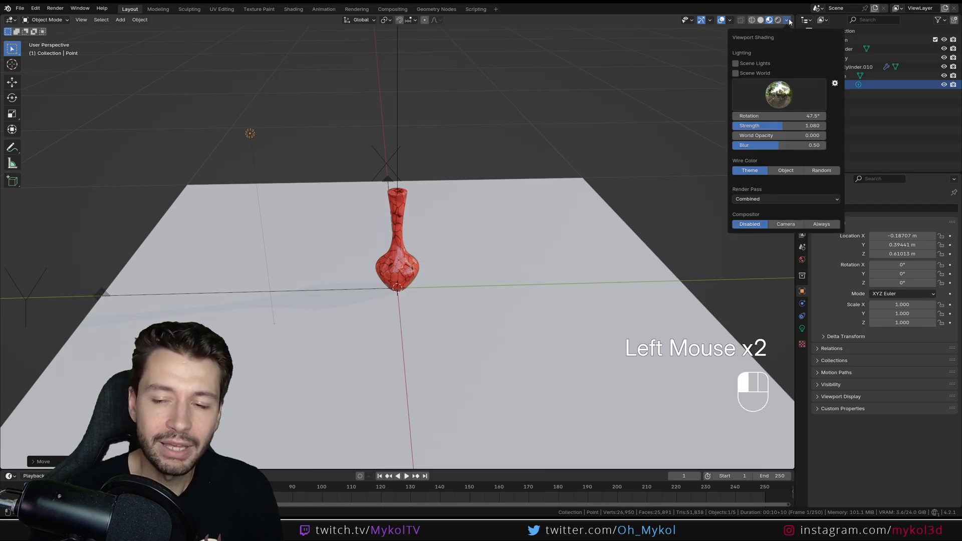
{"action": "left_click", "coordinate": [734, 64]}
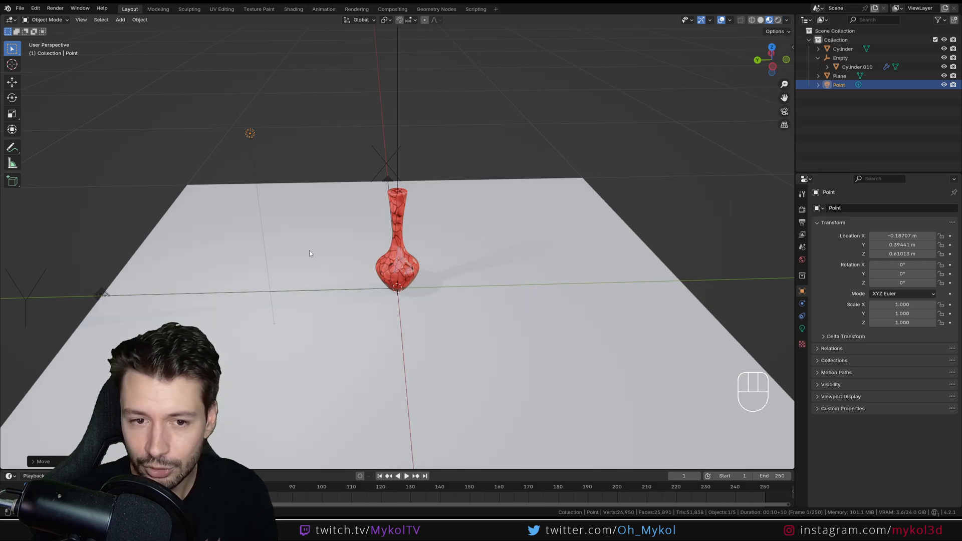
{"action": "key", "text": "g"}
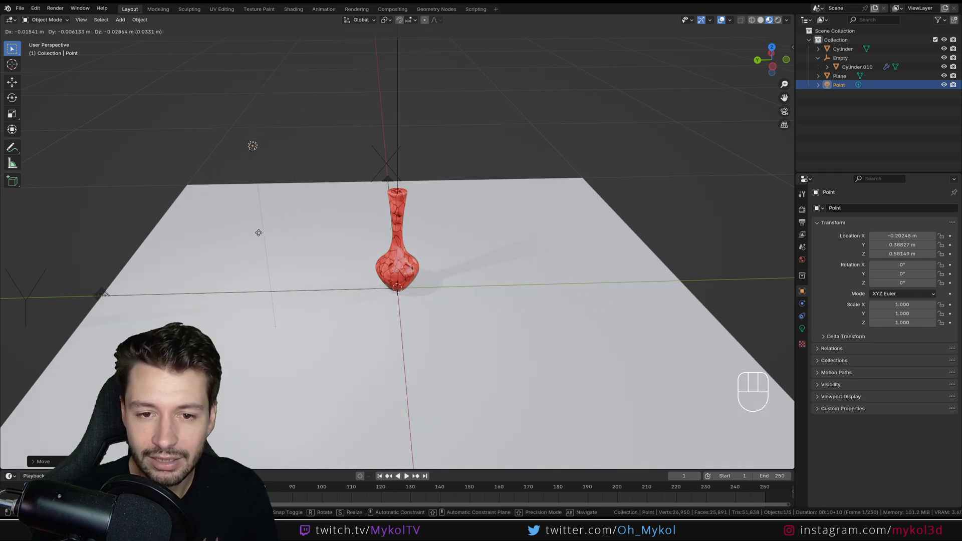
{"action": "left_click", "coordinate": [259, 236]}
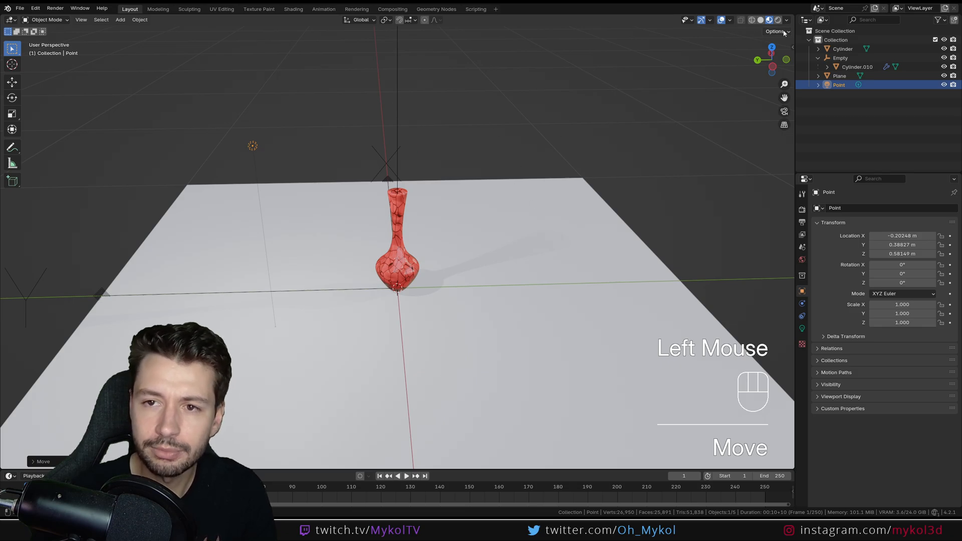
Enable Scene World lighting and move the point light to about X -0.27 m, Y 0.34 m, Z 0.45 m
{"action": "left_click", "coordinate": [787, 20]}
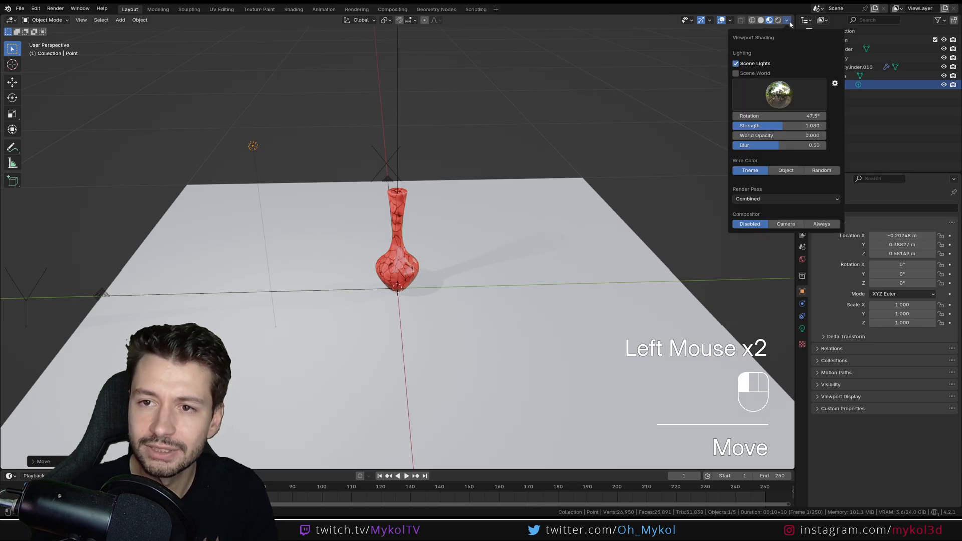
{"action": "left_click", "coordinate": [736, 73]}
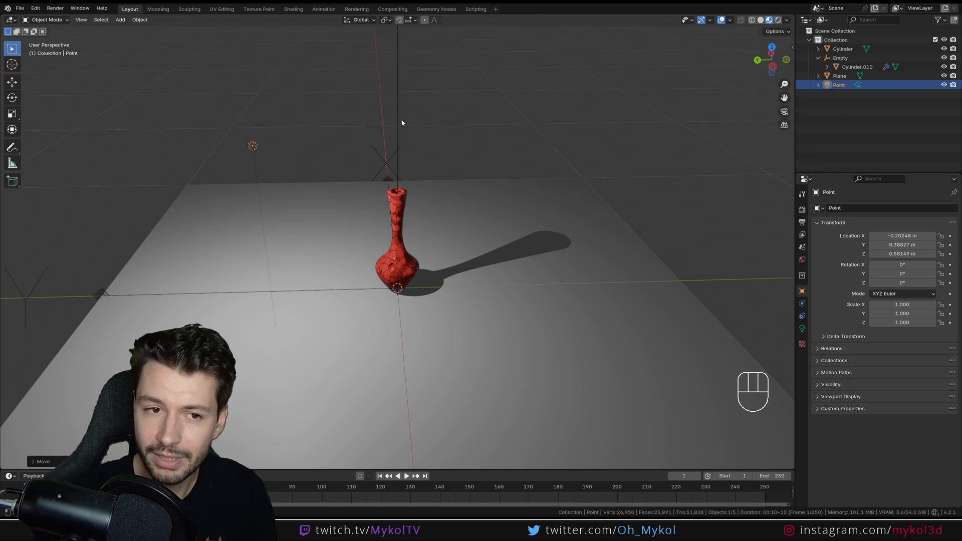
{"action": "key", "text": "g"}
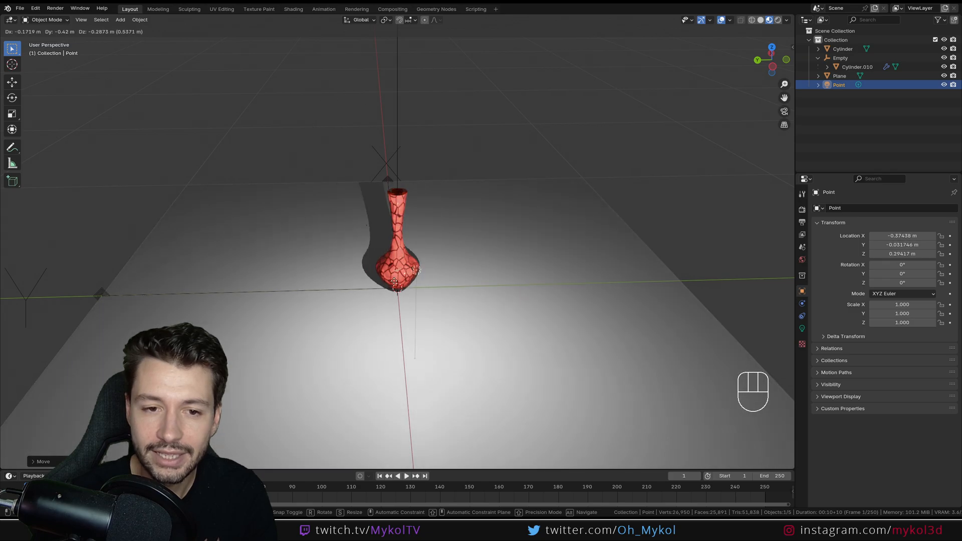
{"action": "left_click", "coordinate": [269, 211]}
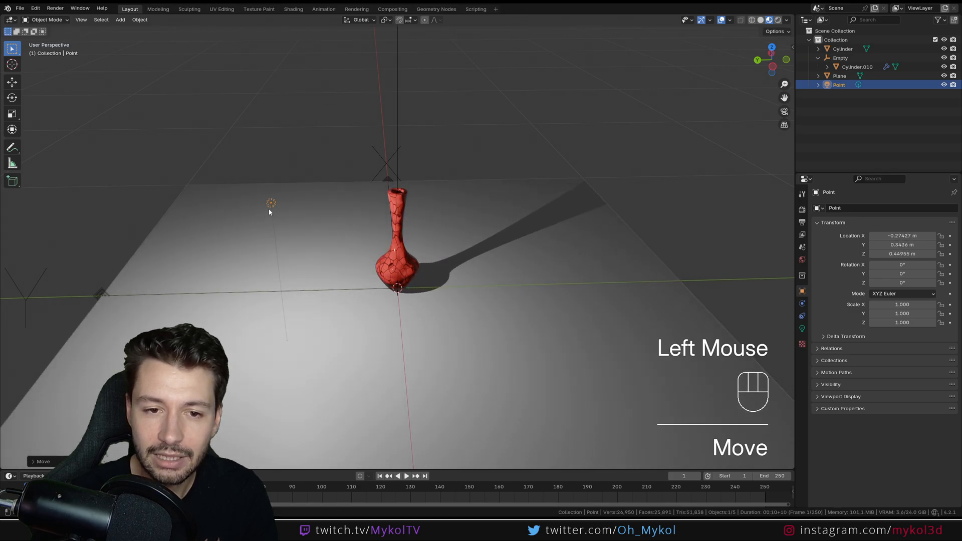
Switch the viewport to Rendered shading
{"action": "left_click", "coordinate": [779, 25]}
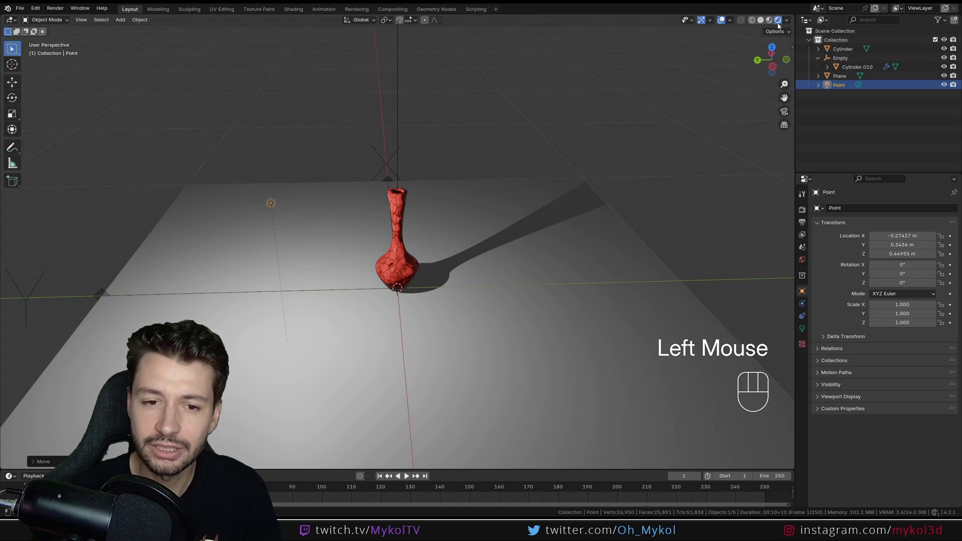
Switch the viewport to Material Preview and turn off both Scene World and Scene Lights in its lighting settings
{"action": "left_click", "coordinate": [778, 24]}
{"action": "left_click", "coordinate": [779, 24]}
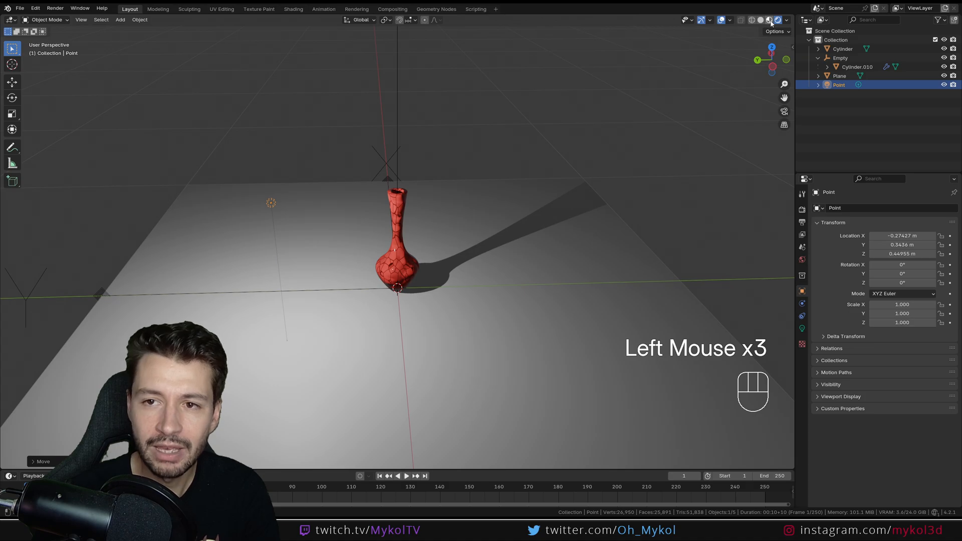
{"action": "left_click", "coordinate": [779, 24]}
{"action": "left_click", "coordinate": [789, 22]}
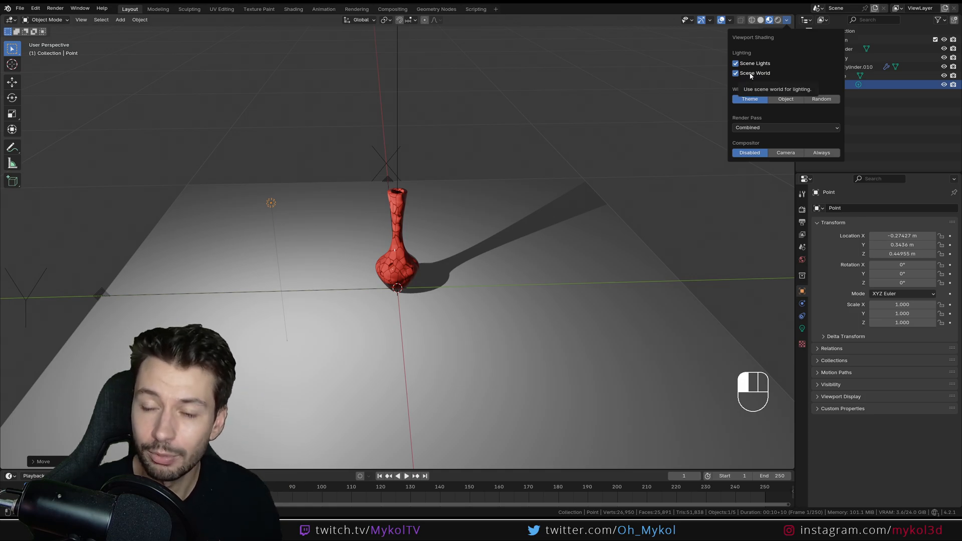
{"action": "left_click", "coordinate": [750, 74]}
{"action": "left_click", "coordinate": [753, 65]}
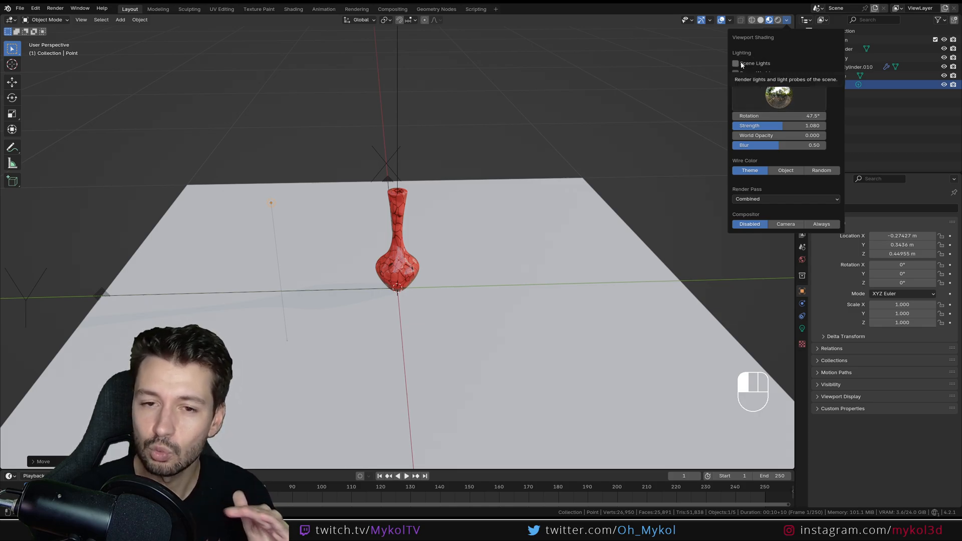
Compare Rendered shading with Material Preview on the vase scene, ending in Material Preview
{"action": "left_click", "coordinate": [780, 22]}
{"action": "left_click", "coordinate": [780, 21]}
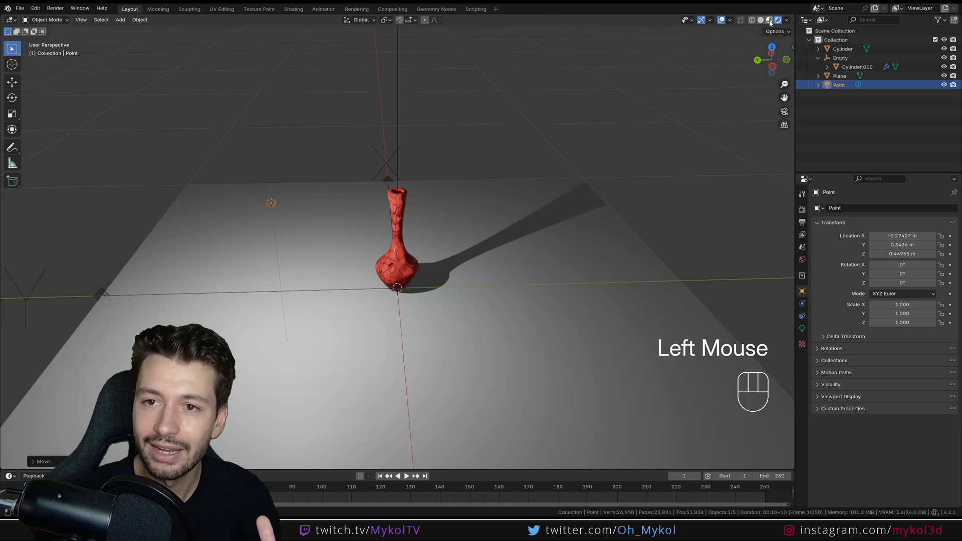
{"action": "left_click", "coordinate": [771, 22]}
{"action": "left_click", "coordinate": [779, 22]}
{"action": "left_click", "coordinate": [770, 22]}
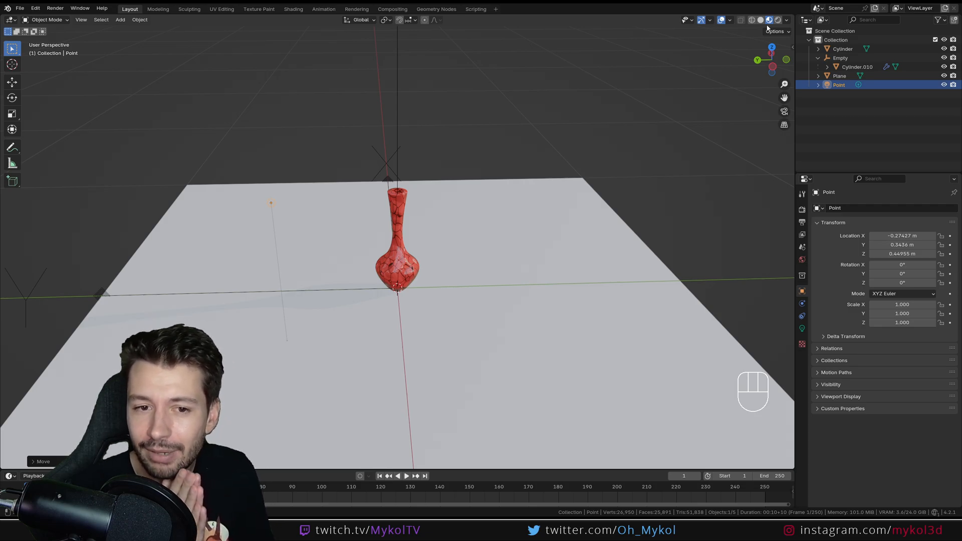
Inspect the vase's material up close and compare Solid shading with Material Preview
{"action": "scroll", "coordinate": [392, 308], "scroll_direction": "up", "scroll_amount": 4}
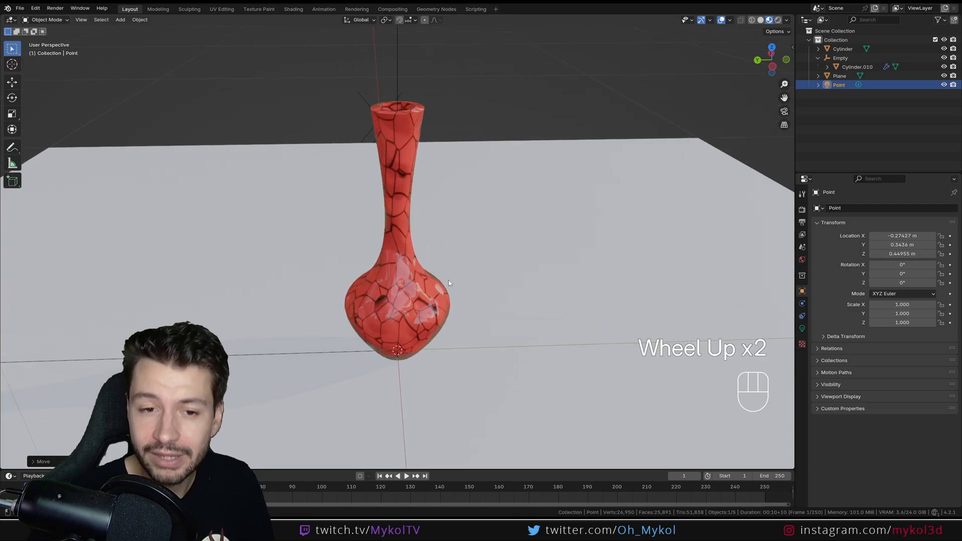
{"action": "scroll", "coordinate": [392, 308], "scroll_direction": "down", "scroll_amount": 3}
{"action": "middle_click_drag", "start_coordinate": [392, 308], "coordinate": [421, 300]}
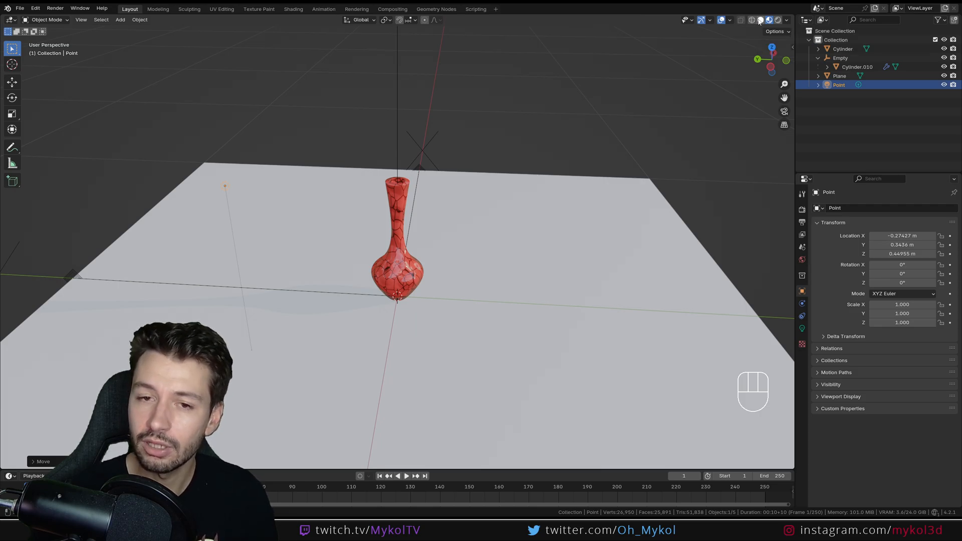
{"action": "left_click", "coordinate": [761, 20]}
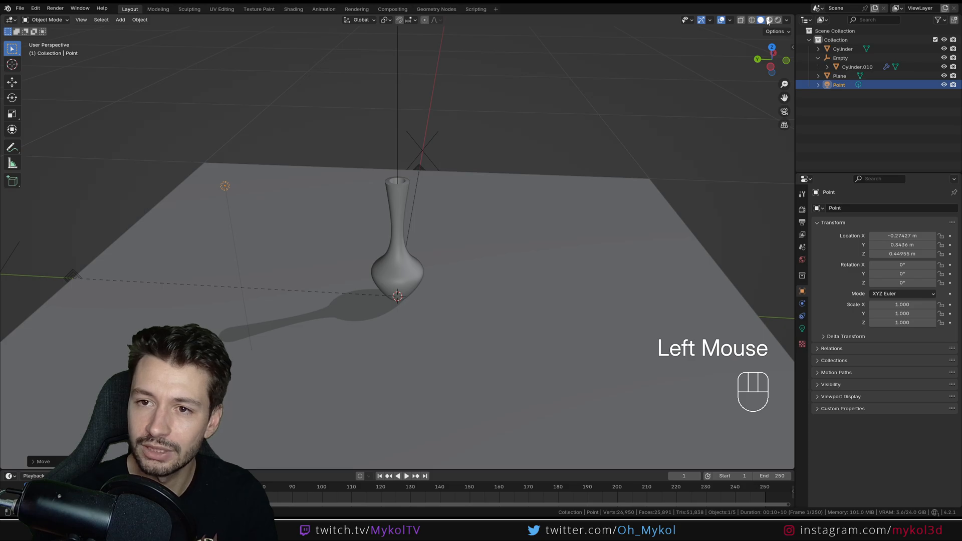
{"action": "left_click", "coordinate": [769, 20]}
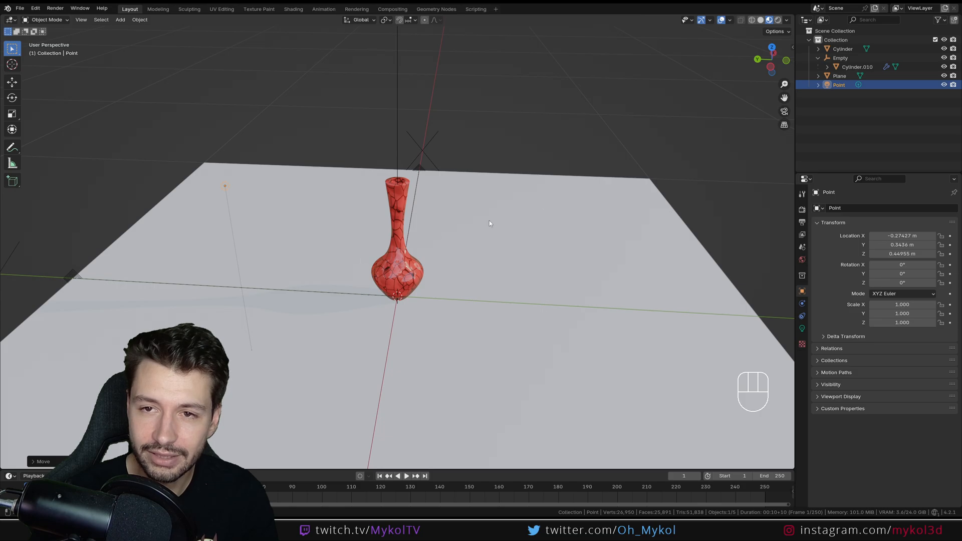
Set the Material Preview environment's Rotation to about 72.3°
{"action": "scroll", "coordinate": [480, 345], "scroll_direction": "up", "scroll_amount": 2}
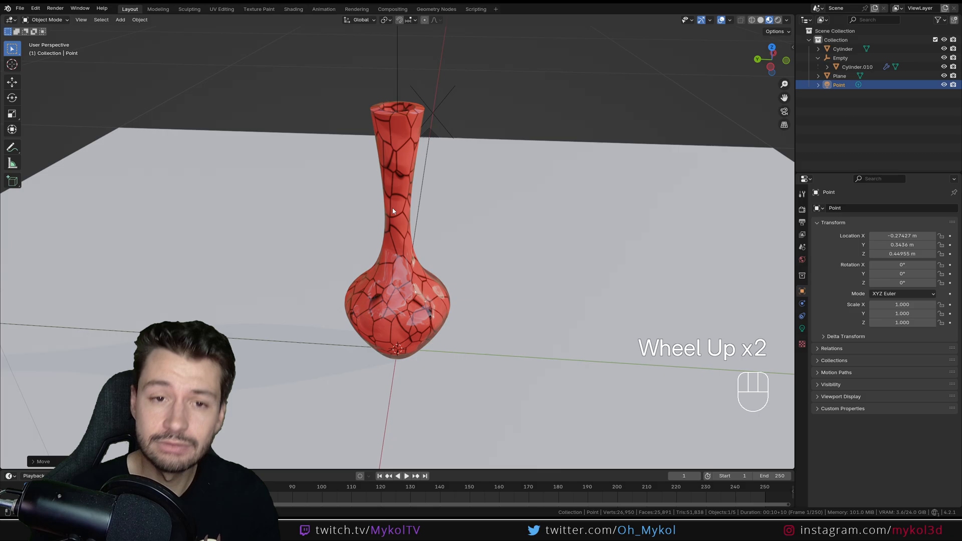
{"action": "left_click", "coordinate": [787, 21]}
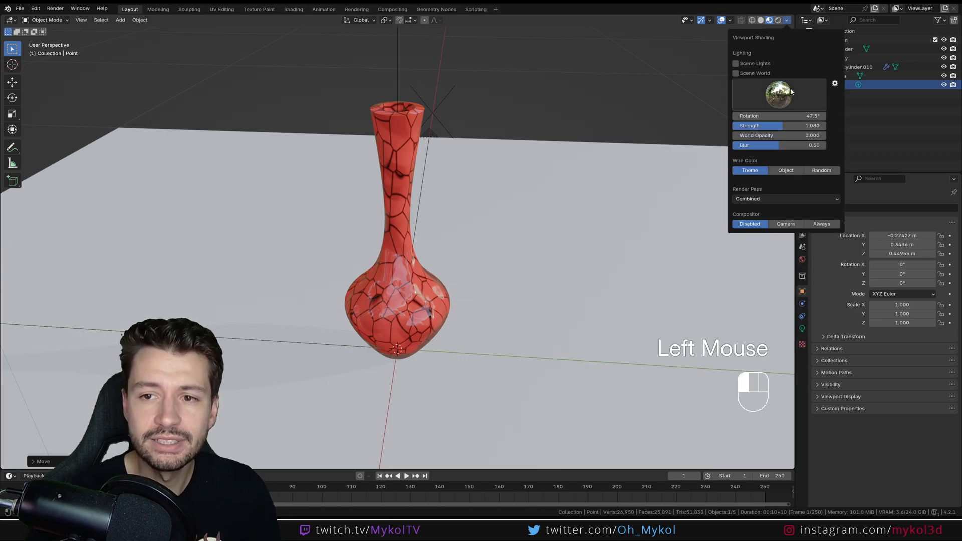
{"action": "left_click_drag", "start_coordinate": [780, 116], "coordinate": [796, 116]}
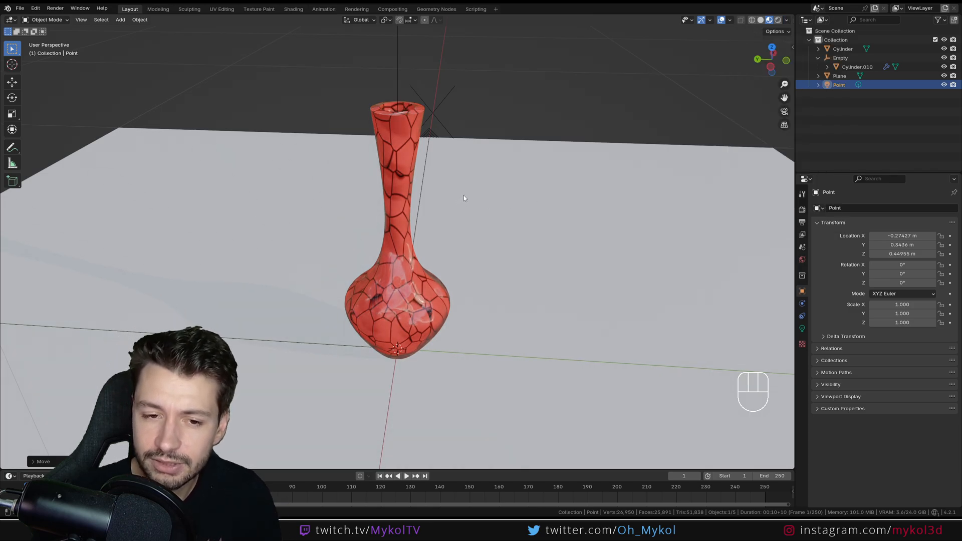
{"action": "scroll", "coordinate": [464, 198], "scroll_direction": "down", "scroll_amount": 3}
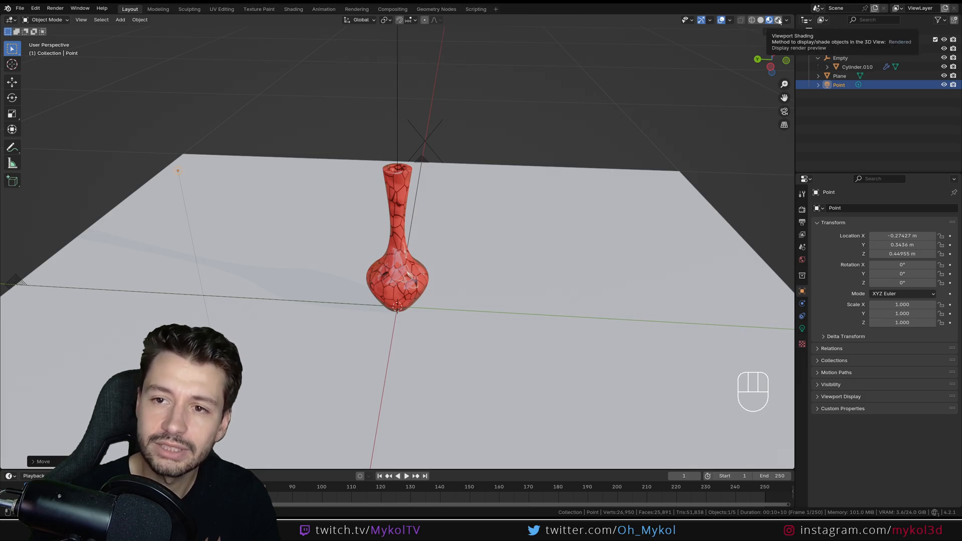
Switch to Rendered shading and move the point light to about X -0.26 m, Y 0.26 m, Z 0.46 m
{"action": "left_click", "coordinate": [779, 20]}
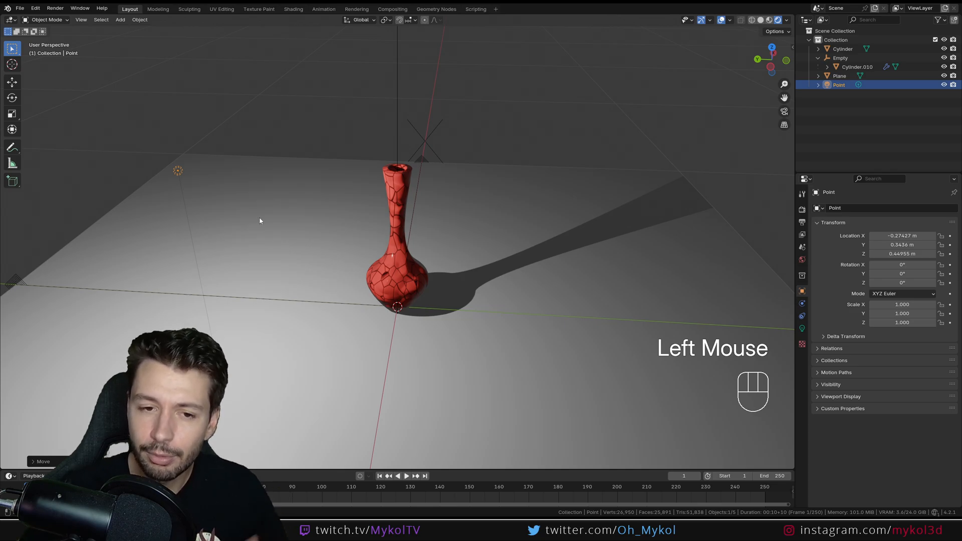
{"action": "key", "text": "g"}
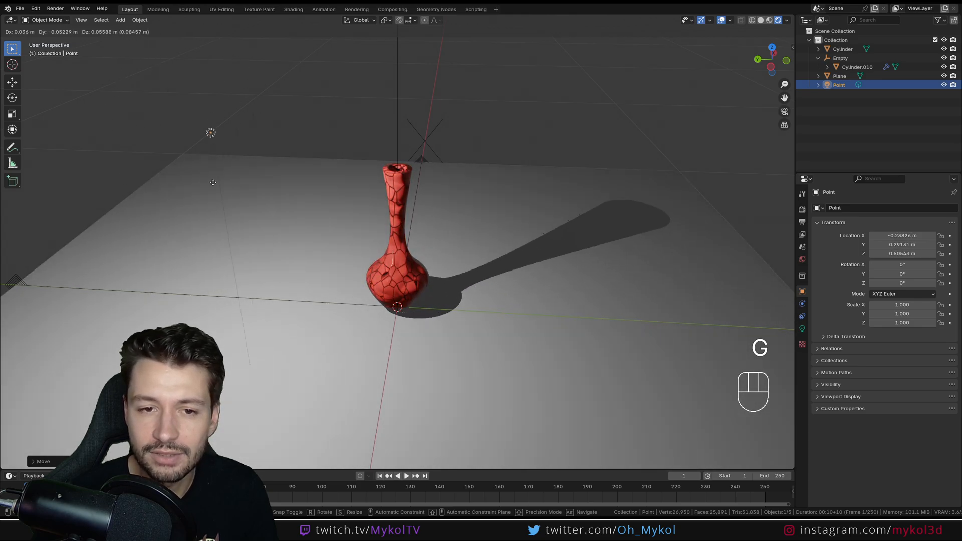
{"action": "left_click", "coordinate": [241, 218]}
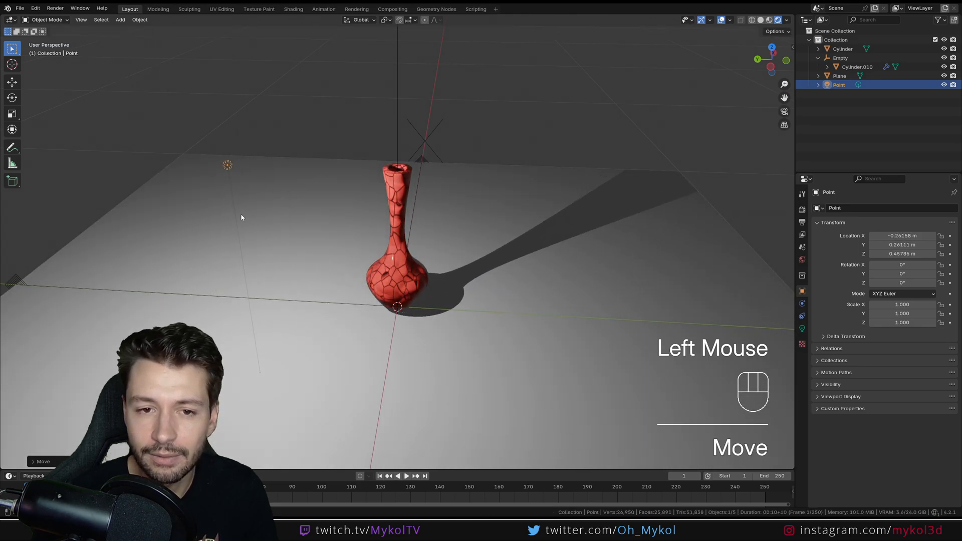
Return to Material Preview, enable Scene Lights, and choose the nearly black studio environment as its HDRI lighting
{"action": "left_click", "coordinate": [774, 20]}
{"action": "left_click", "coordinate": [787, 20]}
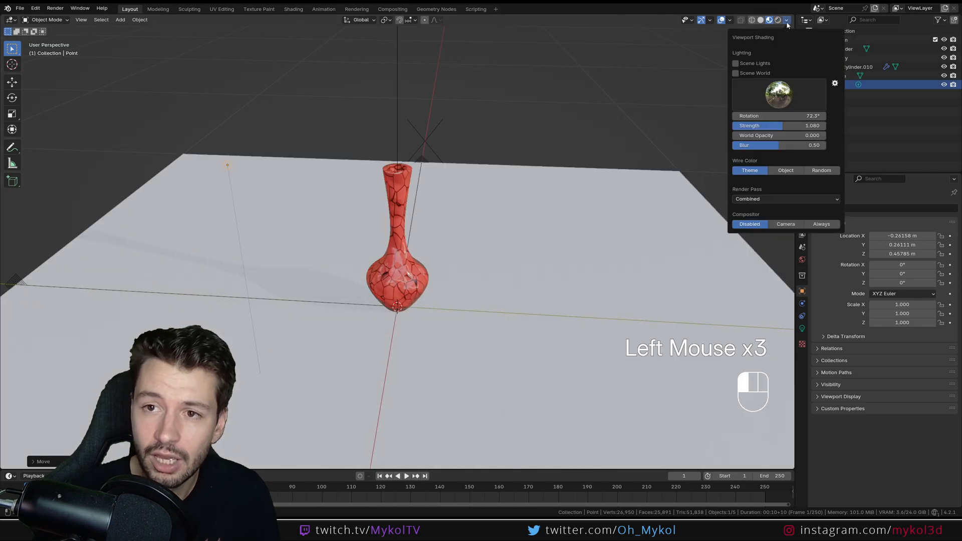
{"action": "left_click", "coordinate": [736, 64]}
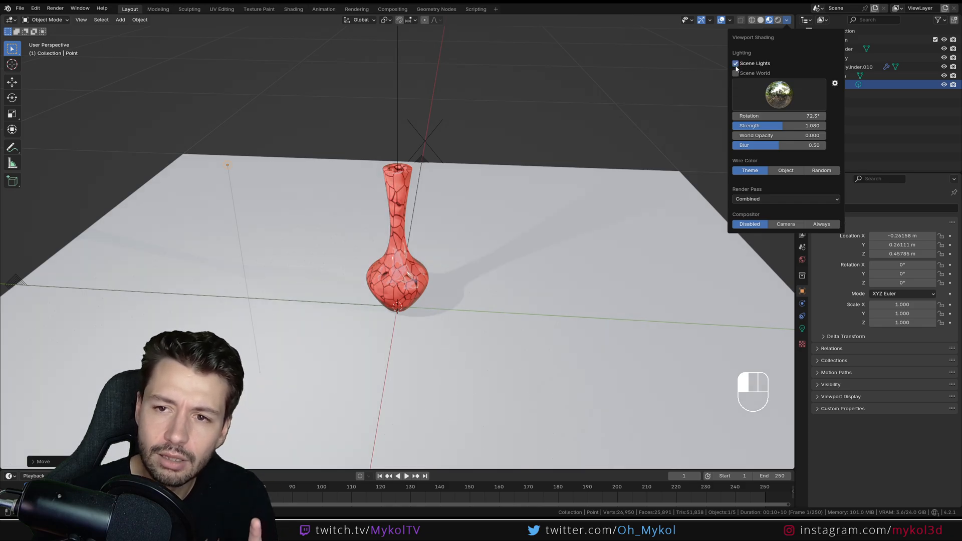
{"action": "left_click", "coordinate": [777, 95]}
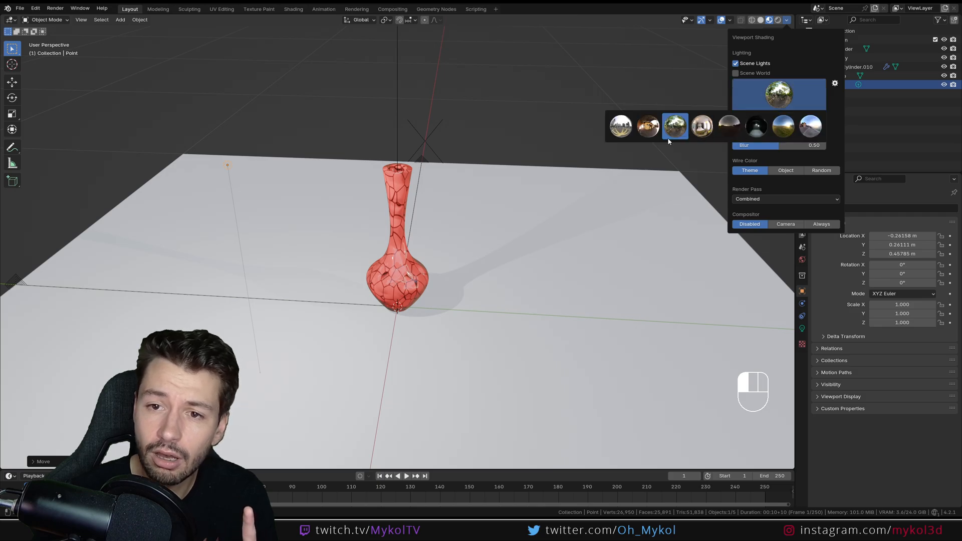
{"action": "left_click", "coordinate": [757, 128]}
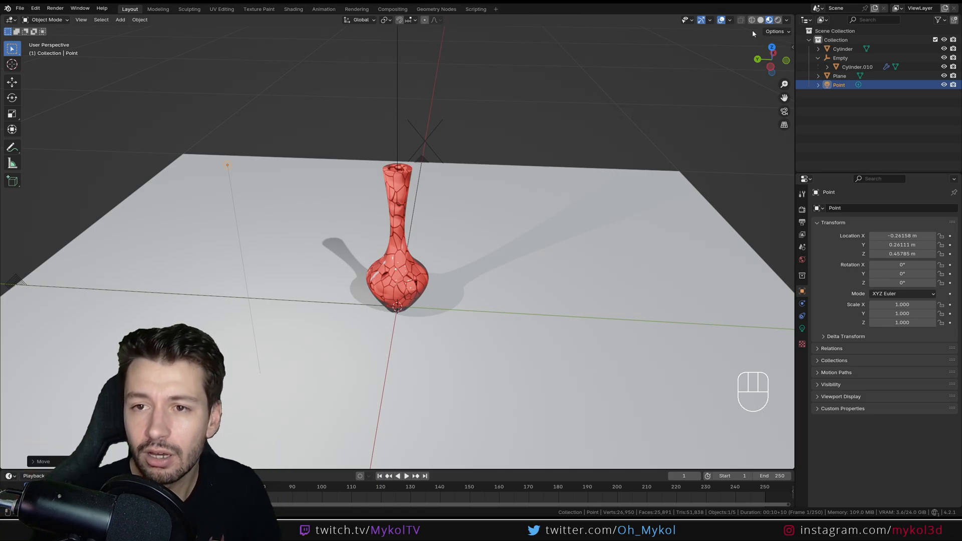
Show the scene in Solid, Material Preview and Rendered shading, and view the rendered vase from another angle
{"action": "left_click", "coordinate": [761, 20]}
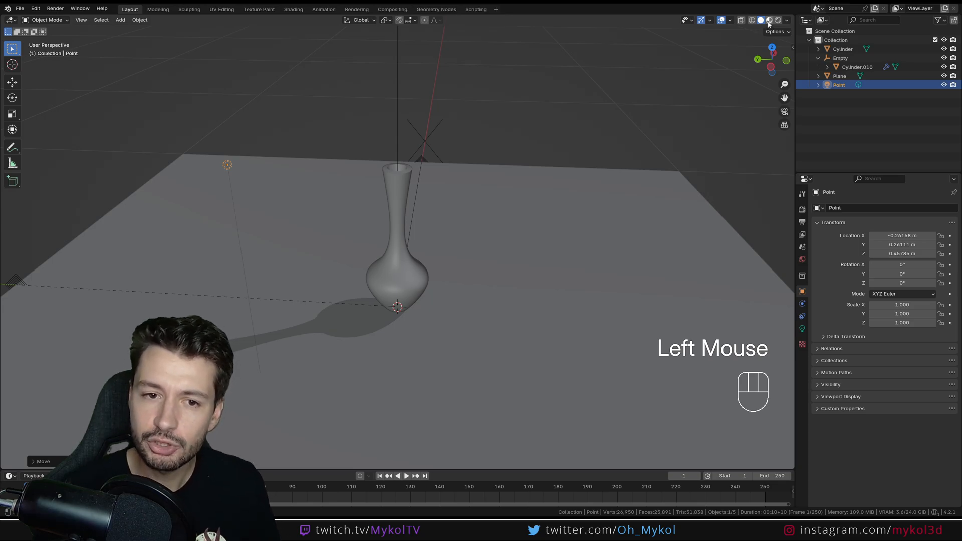
{"action": "left_click", "coordinate": [769, 21]}
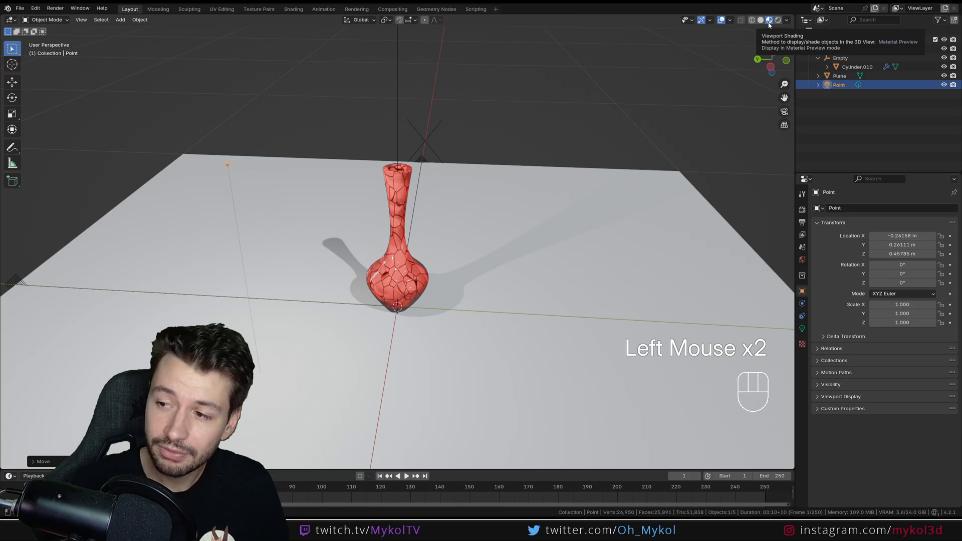
{"action": "left_click", "coordinate": [778, 21]}
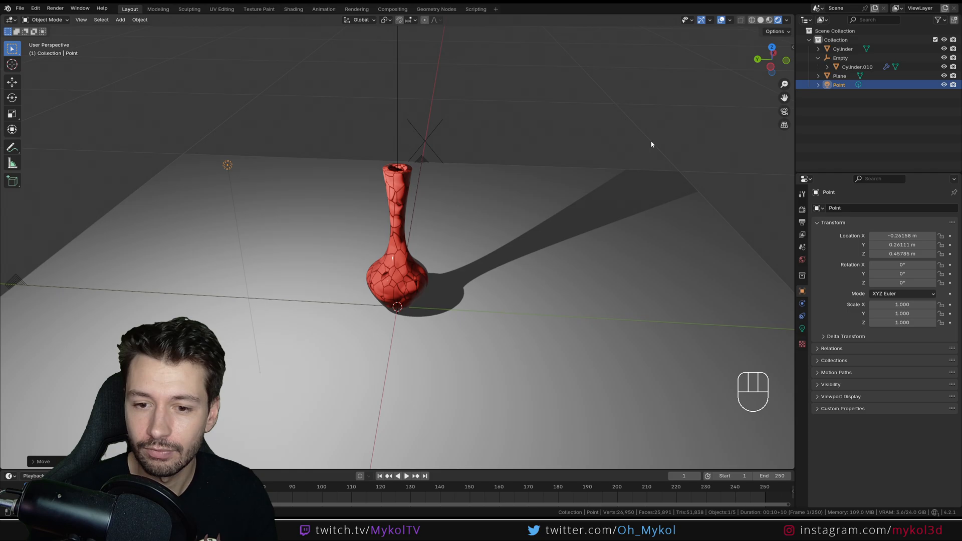
{"action": "middle_click_drag", "start_coordinate": [628, 302], "coordinate": [649, 293]}
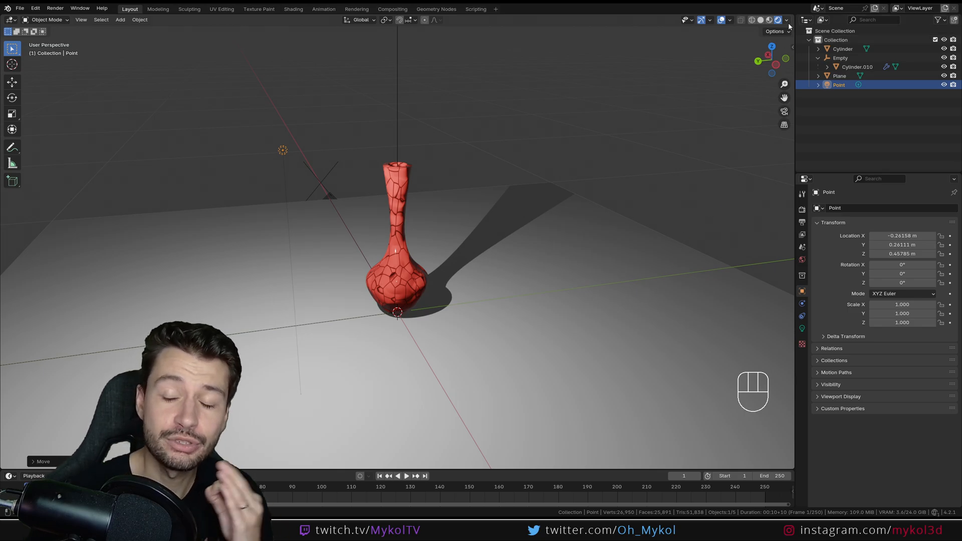
Alternate the viewport between Solid, Material Preview and Rendered shading to compare them, ending in Solid
{"action": "left_click", "coordinate": [761, 20]}
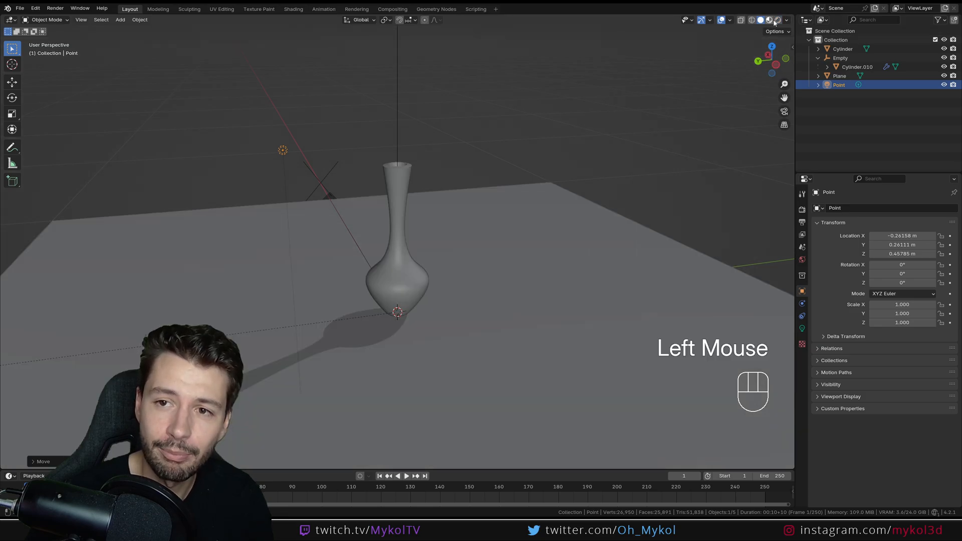
{"action": "left_click", "coordinate": [769, 20]}
{"action": "left_click", "coordinate": [778, 20]}
{"action": "left_click", "coordinate": [762, 21]}
{"action": "left_click", "coordinate": [770, 20]}
{"action": "left_click", "coordinate": [761, 20]}
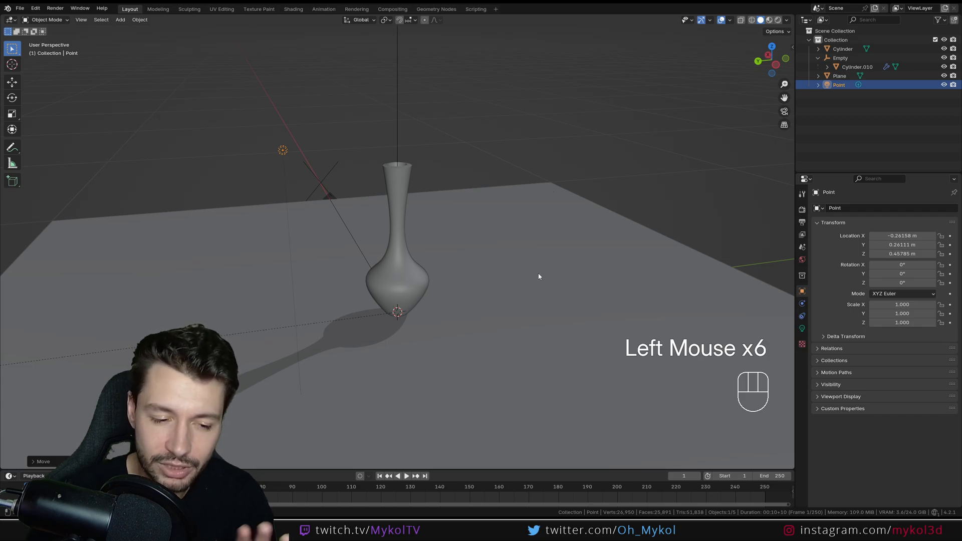
Step the viewport from Solid through Material Preview to Rendered shading
{"action": "middle_click_drag", "start_coordinate": [539, 288], "coordinate": [509, 298]}
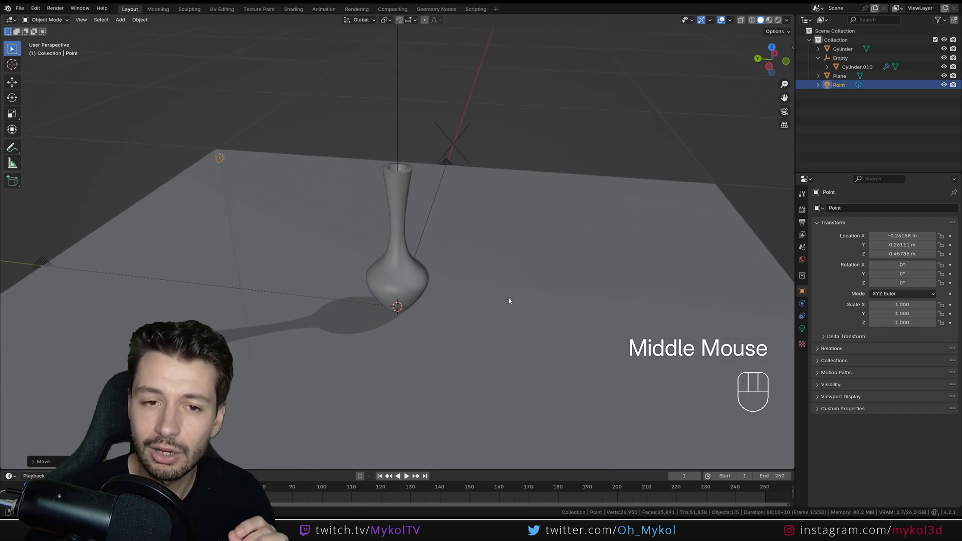
{"action": "left_click", "coordinate": [769, 20]}
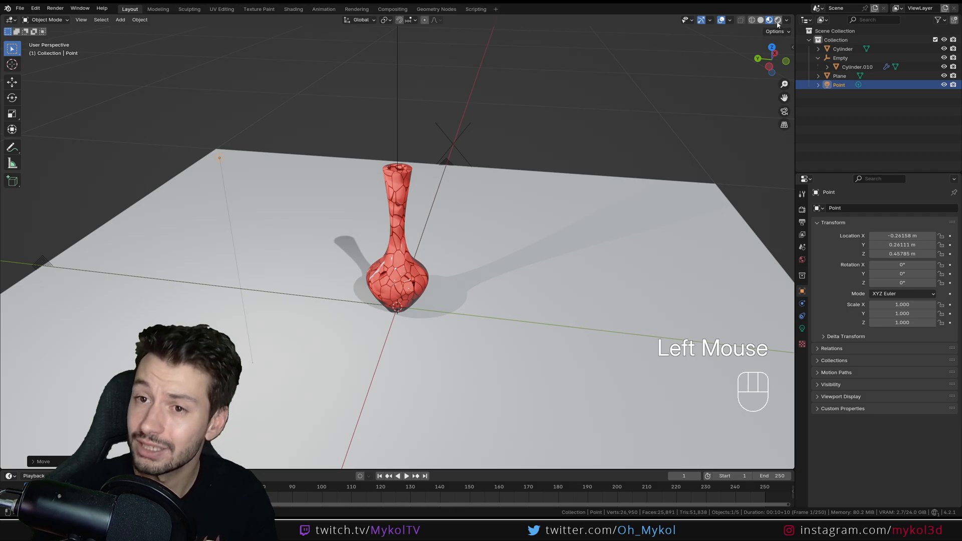
{"action": "left_click", "coordinate": [779, 21]}
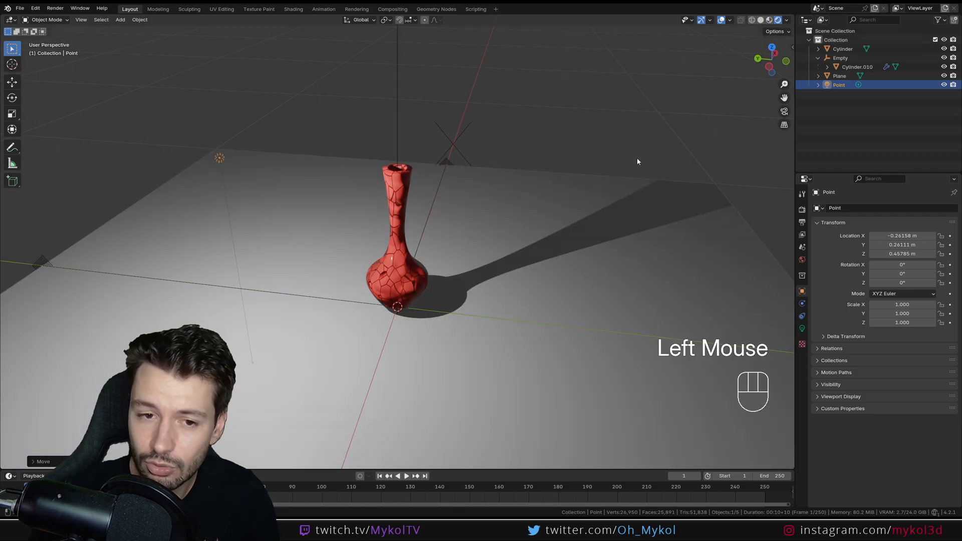